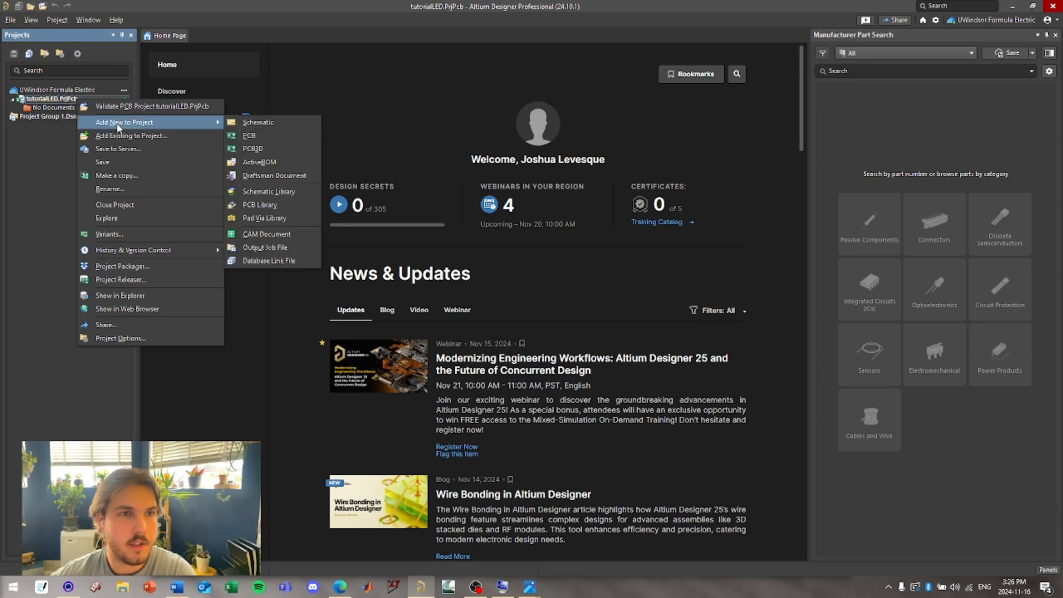
# - Add a new schematic and a new PCB document to the tutorialLED project
pyautogui.click(266, 122)
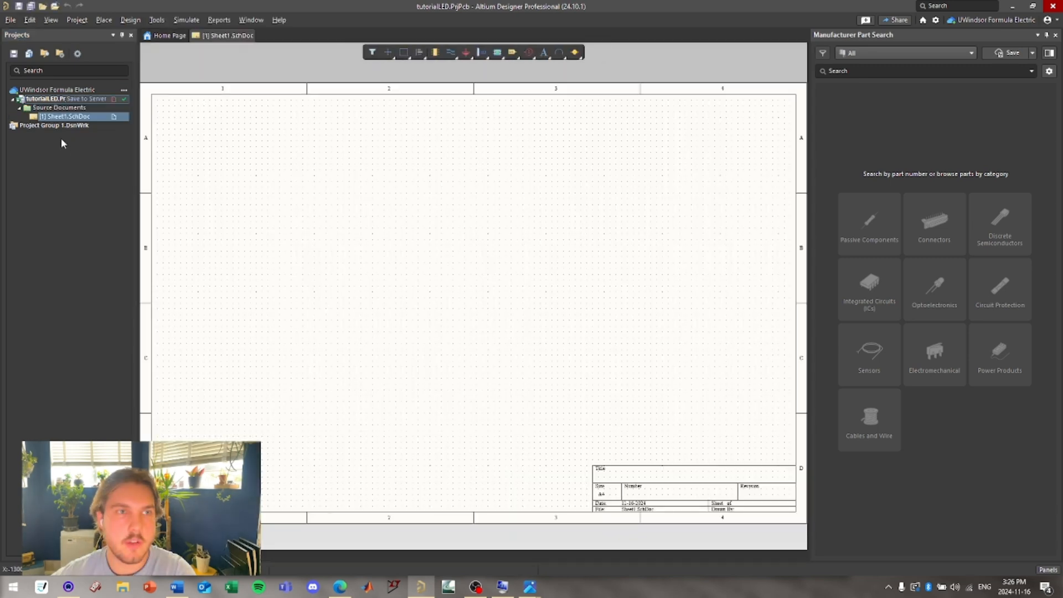
pyautogui.rightClick(46, 99)
pyautogui.moveTo(111, 123)
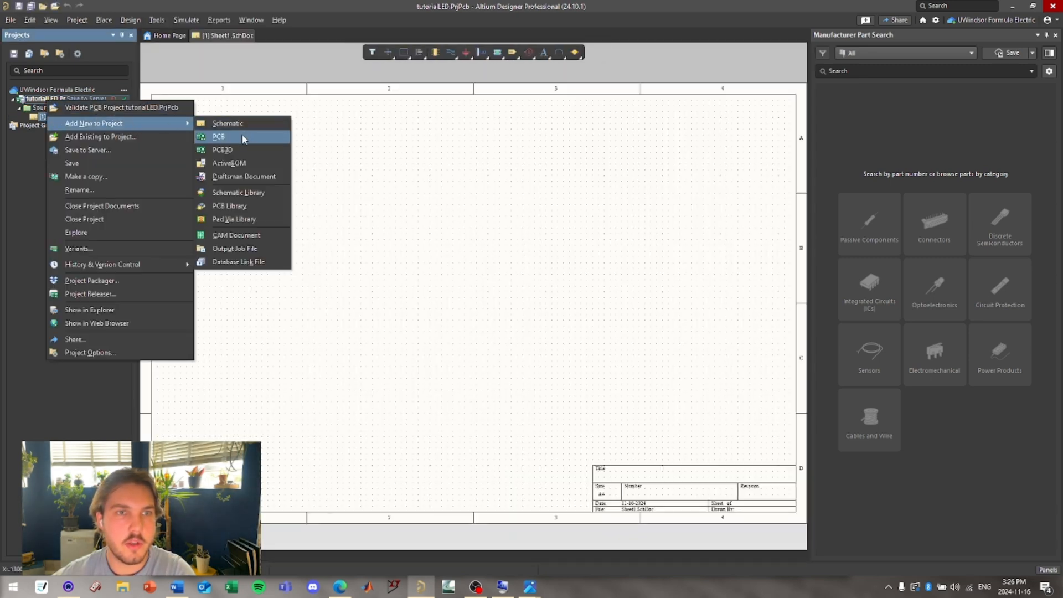
pyautogui.click(244, 137)
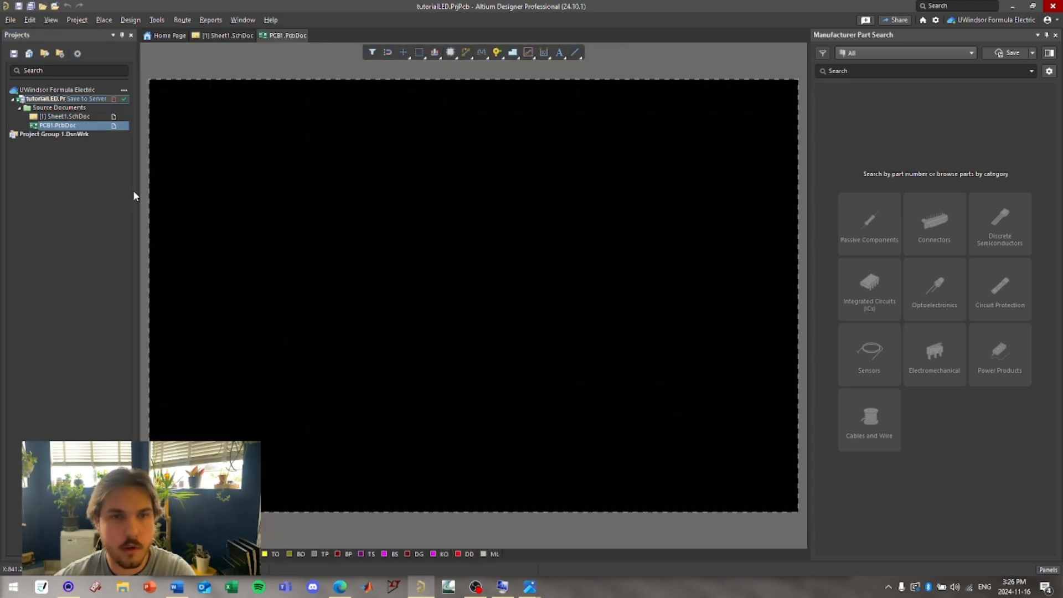
# - Save both the PCB and the schematic as 'tut' and commit them to the server
pyautogui.hotkey('ctrl', 's')
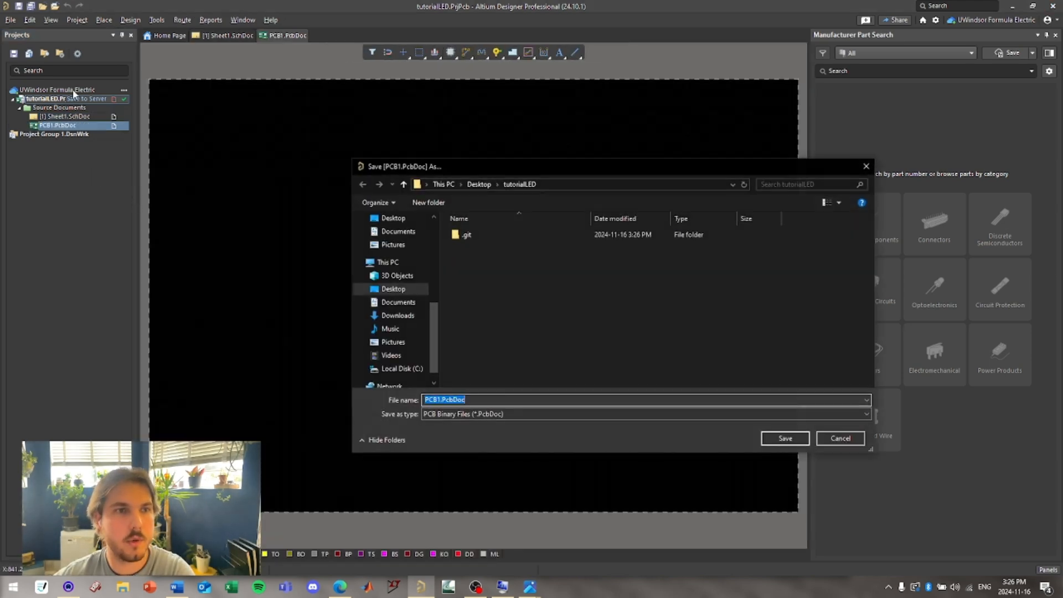
pyautogui.write('tut')
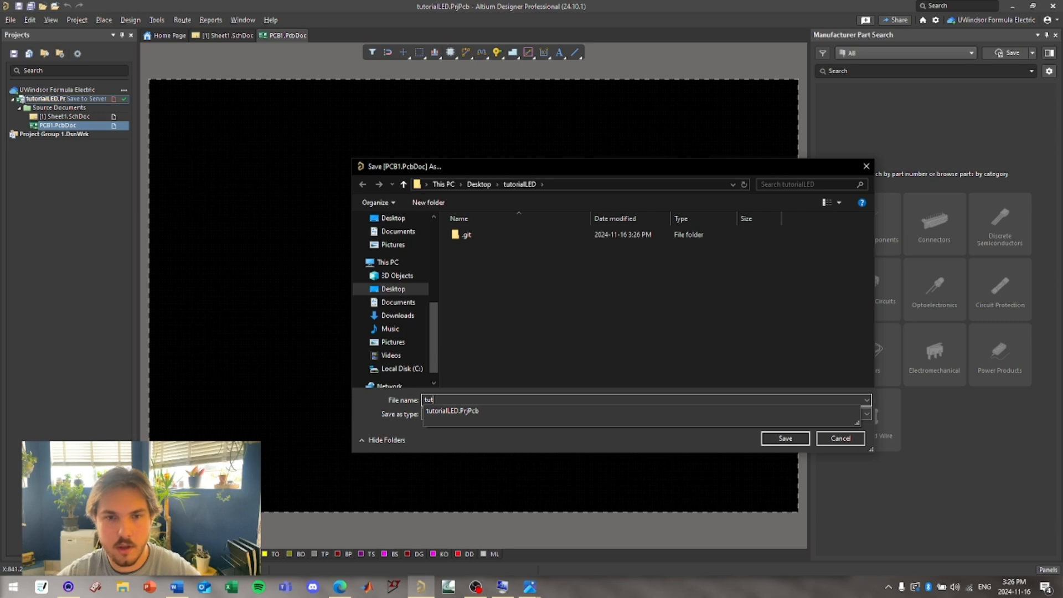
pyautogui.click(790, 442)
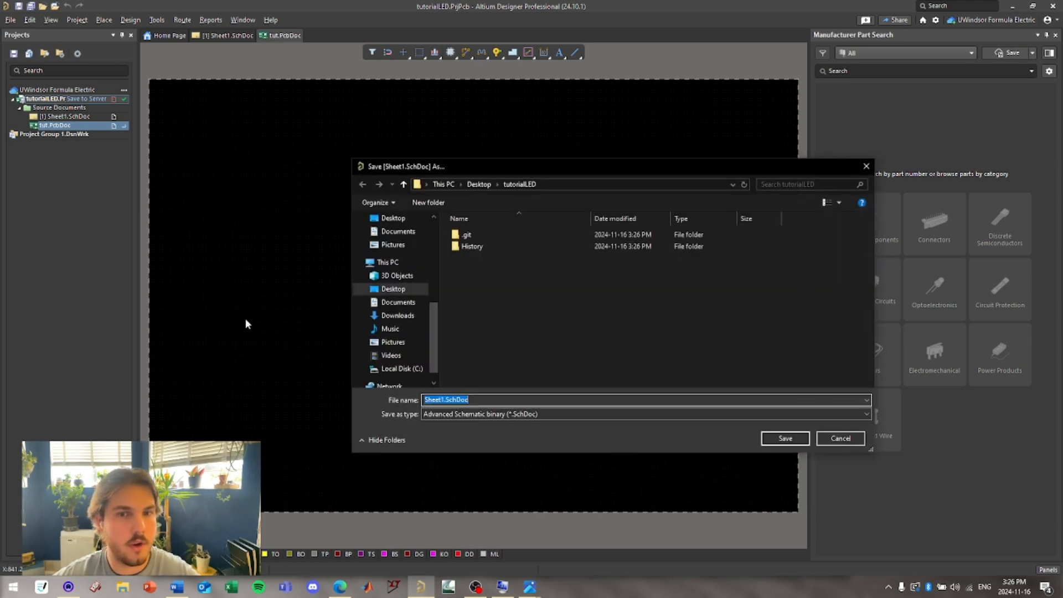
pyautogui.write('tut')
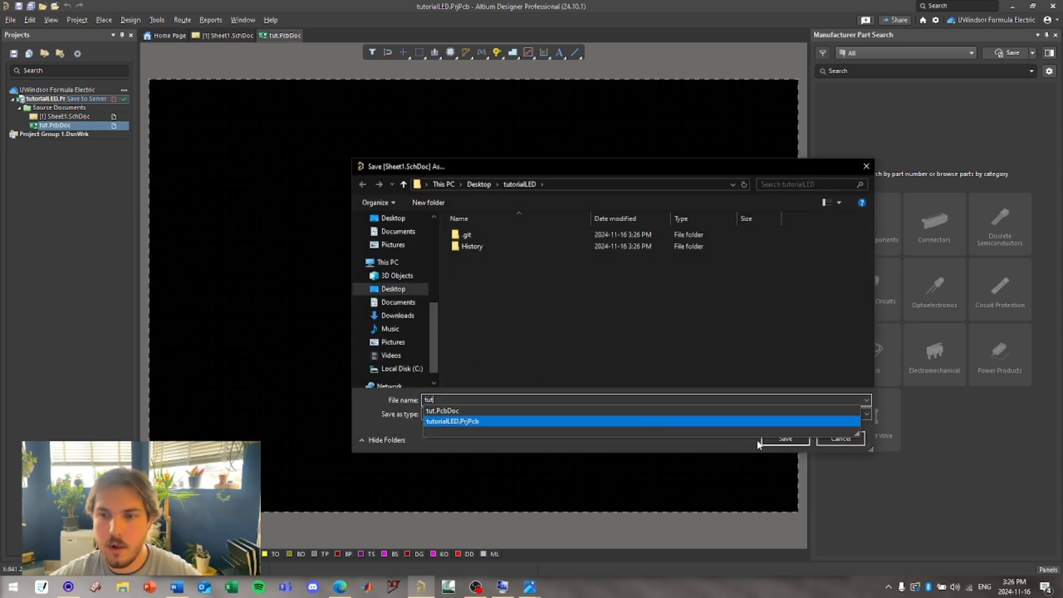
pyautogui.click(776, 440)
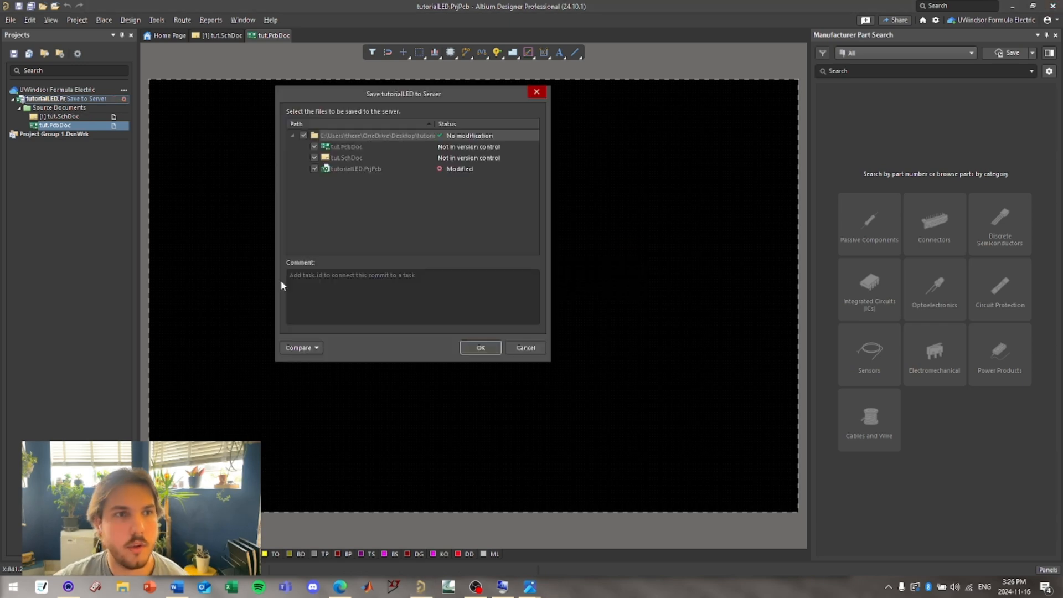
pyautogui.click(482, 346)
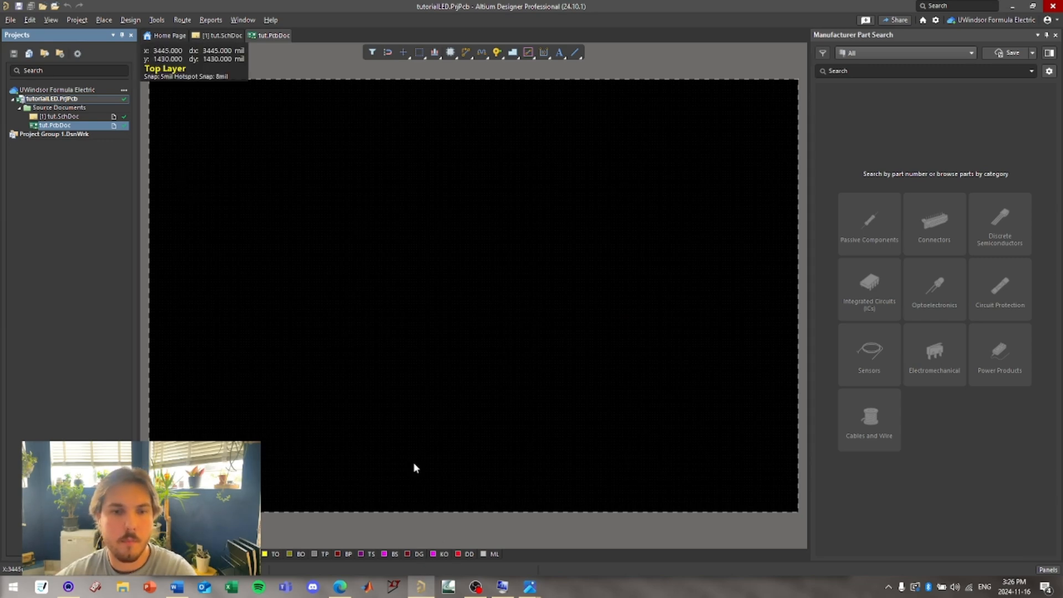
# - Place a text string on the tut schematic sheet
pyautogui.click(50, 118)
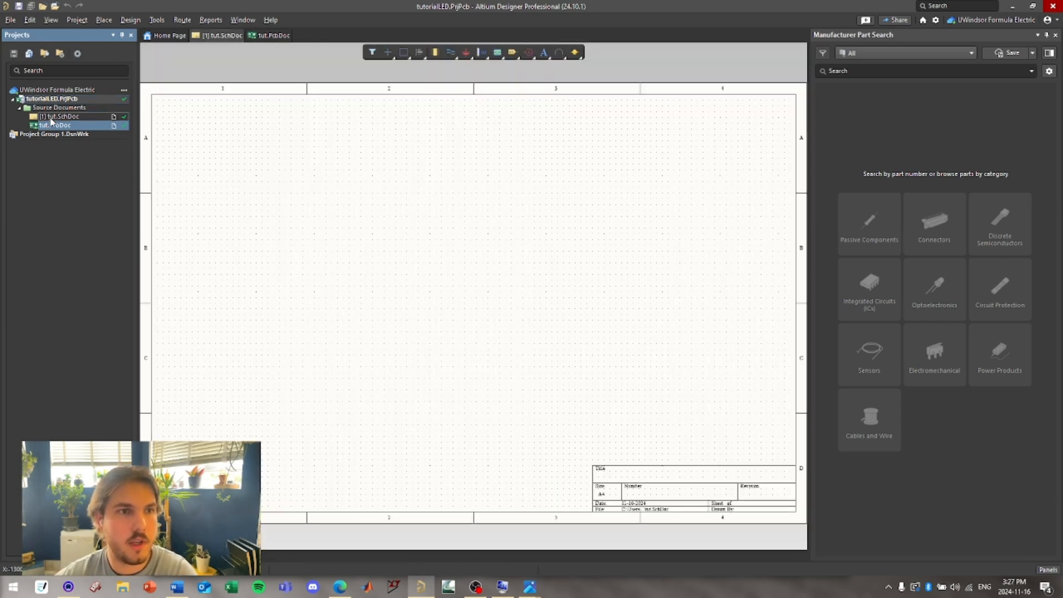
pyautogui.rightClick(331, 189)
pyautogui.moveTo(367, 239)
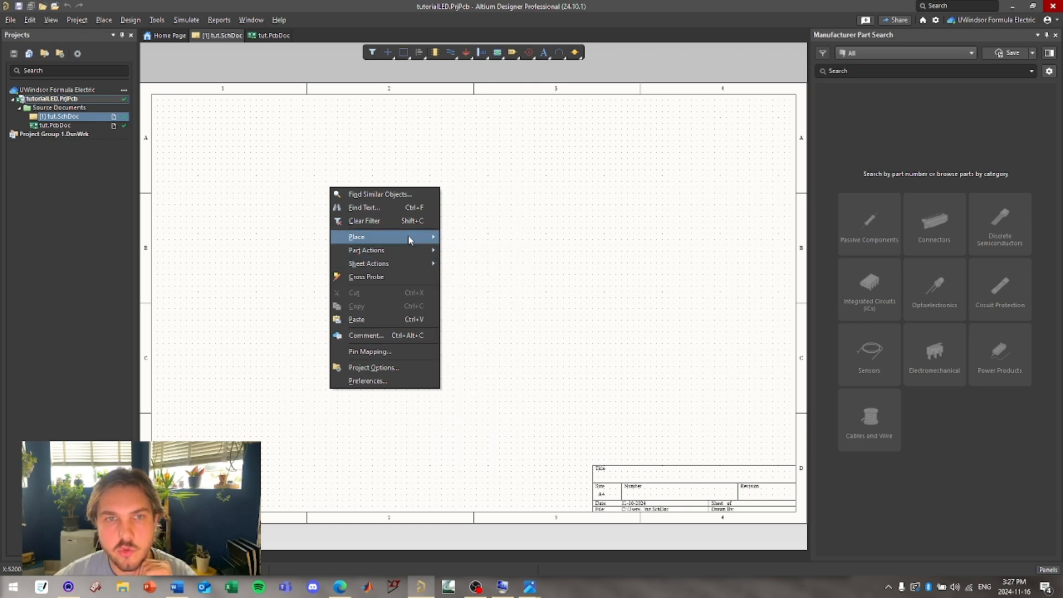
pyautogui.click(501, 344)
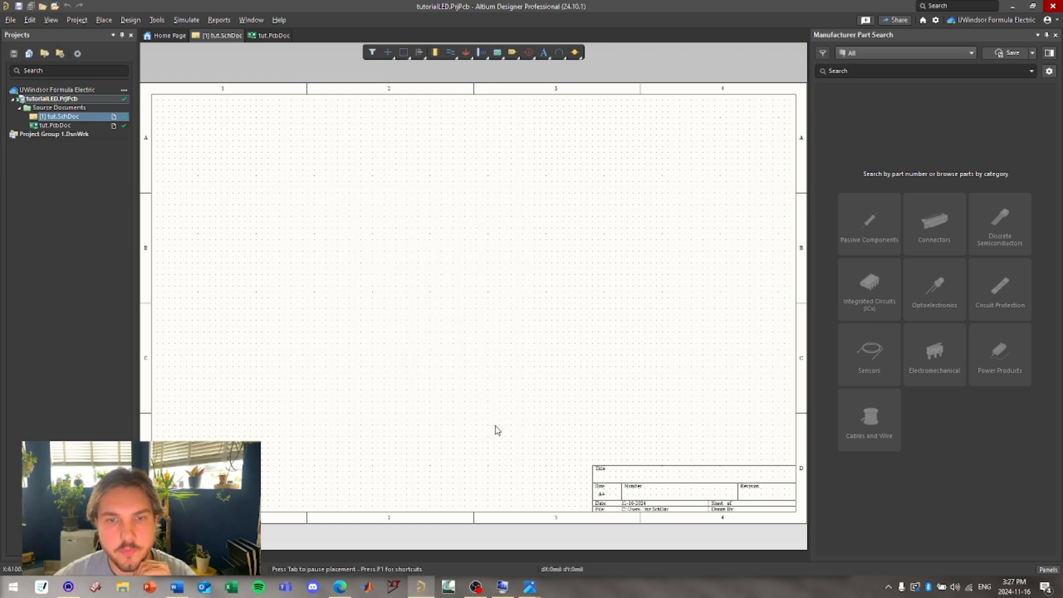
pyautogui.rightClick(284, 166)
pyautogui.press('p')
pyautogui.press('t')
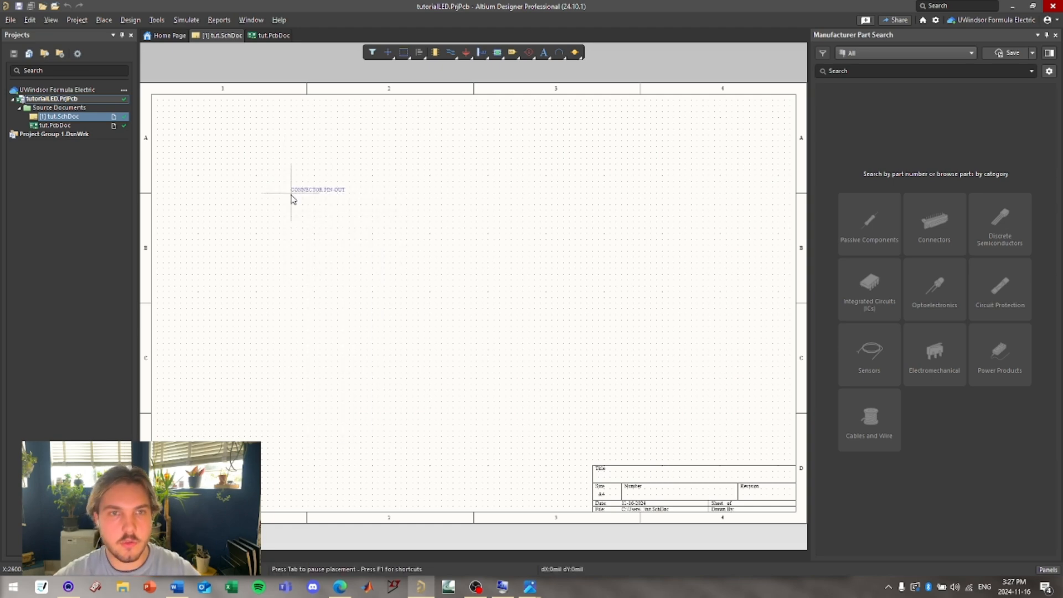
pyautogui.click(279, 170)
pyautogui.rightClick(310, 229)
pyautogui.click(288, 169)
pyautogui.keyDown('ctrl'); pyautogui.scroll(3, 288, 172); pyautogui.keyUp('ctrl')
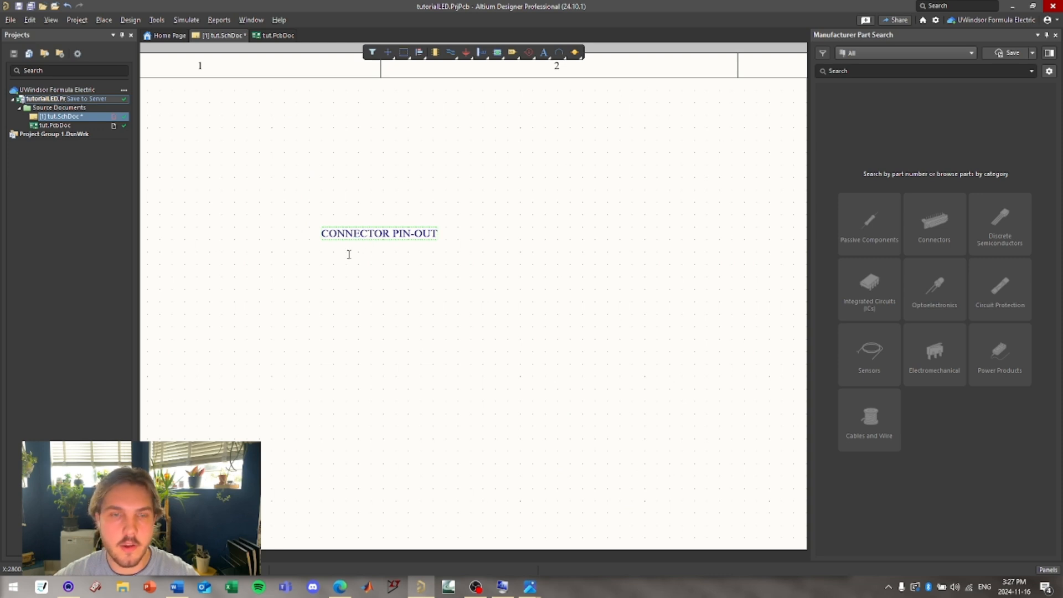
# - Change the text to 'LED BOARD' and move it up and to the left
pyautogui.click(371, 245)
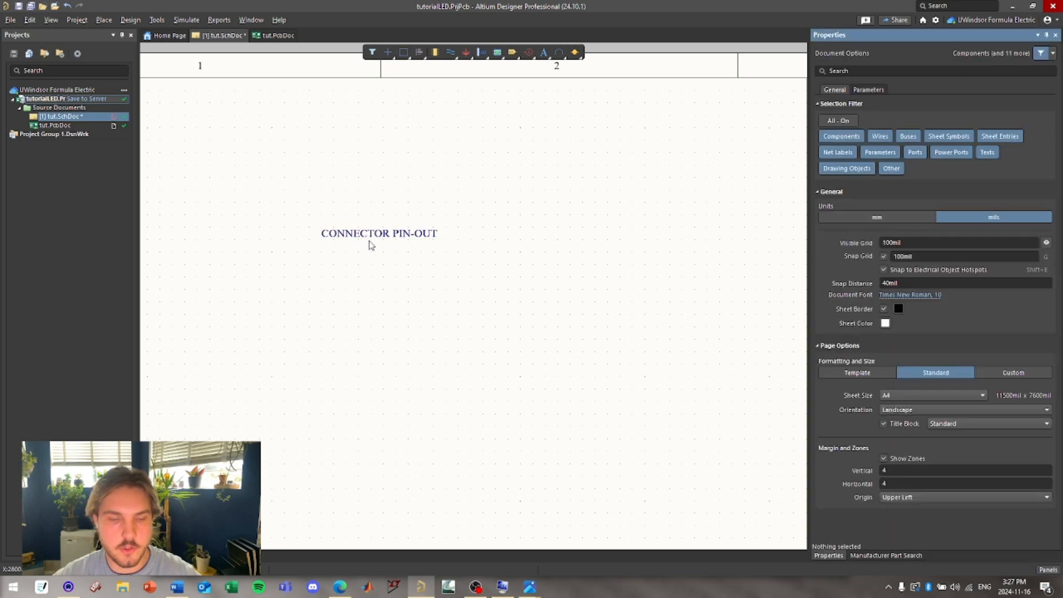
pyautogui.click(361, 230)
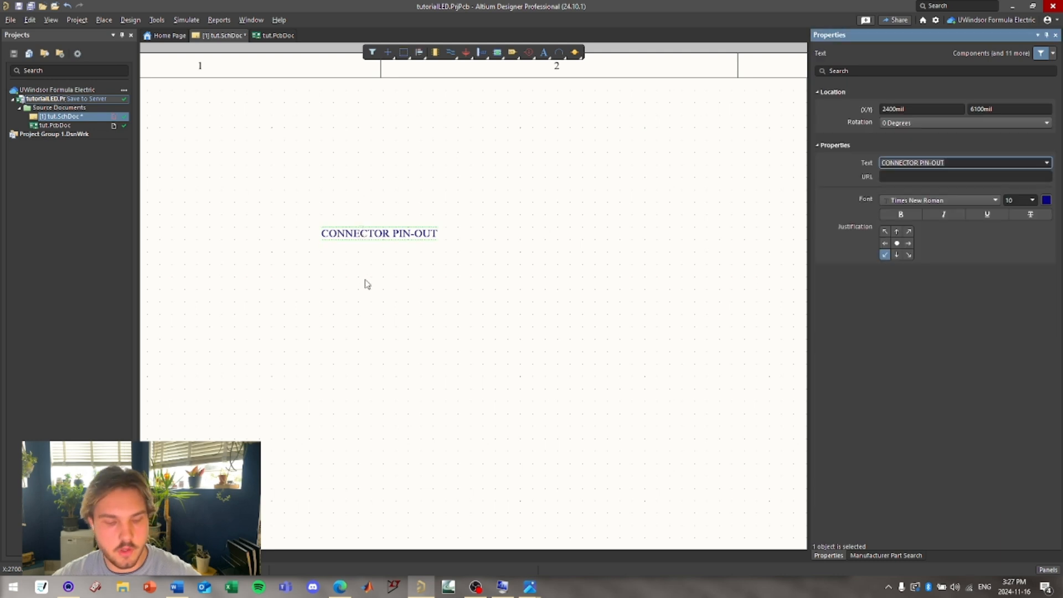
pyautogui.press('BackSpace')
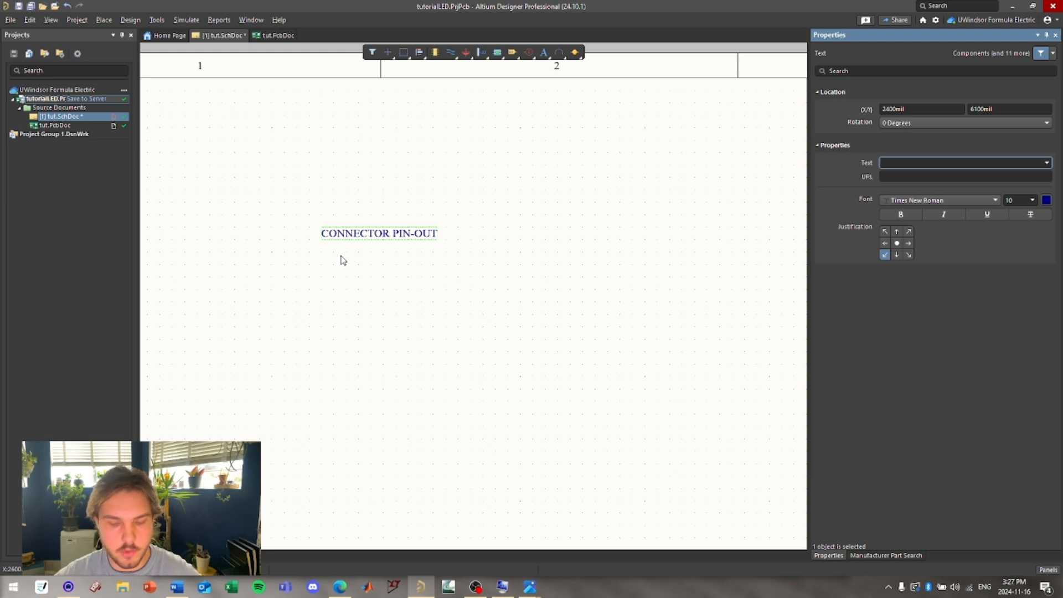
pyautogui.write('LED BOARD')
pyautogui.press('Return')
pyautogui.click(357, 277)
pyautogui.moveTo(360, 229); pyautogui.dragTo(333, 154)
# - Switch to the DigiKey LED listing in the browser
pyautogui.keyDown('ctrl'); pyautogui.scroll(-2, 434, 332); pyautogui.keyUp('ctrl')
pyautogui.keyDown('ctrl'); pyautogui.scroll(-2, 432, 302); pyautogui.keyUp('ctrl')
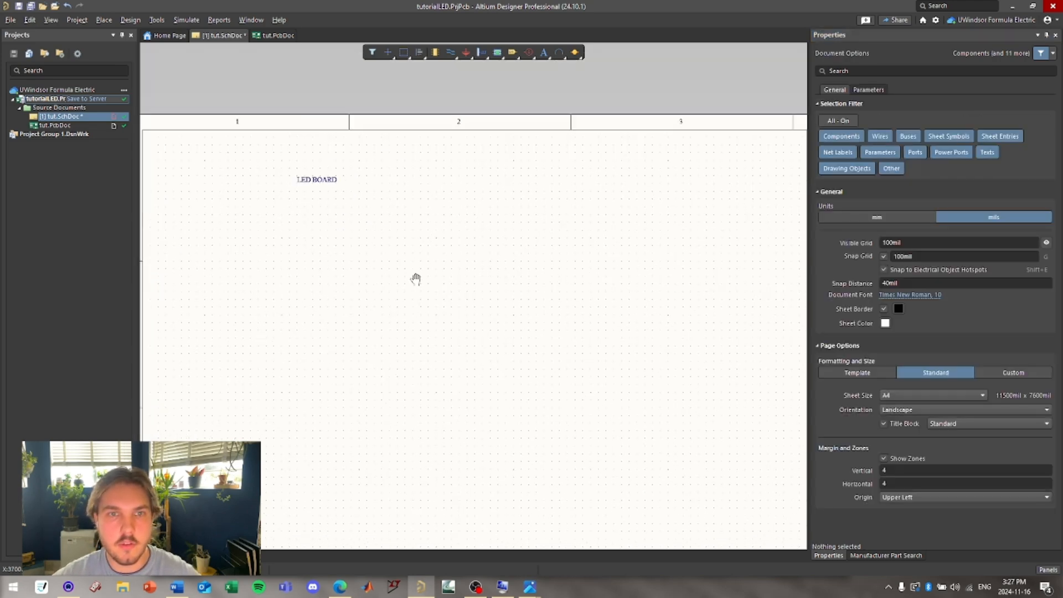
pyautogui.click(339, 586)
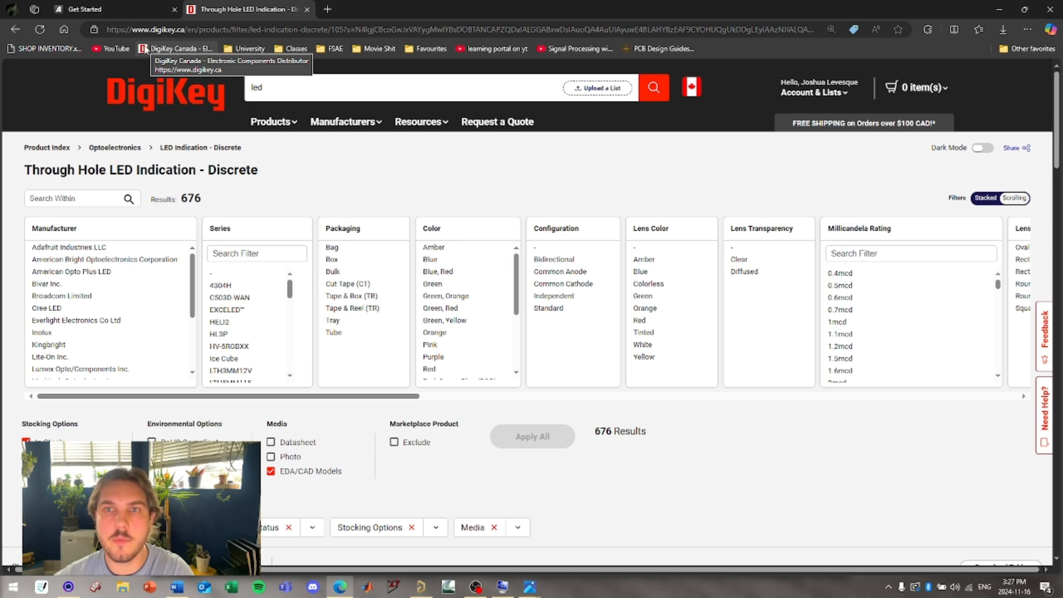
# - Search 'led' and filter LED Indication - Discrete to active through-hole parts with EDA/CAD models
pyautogui.click(649, 90)
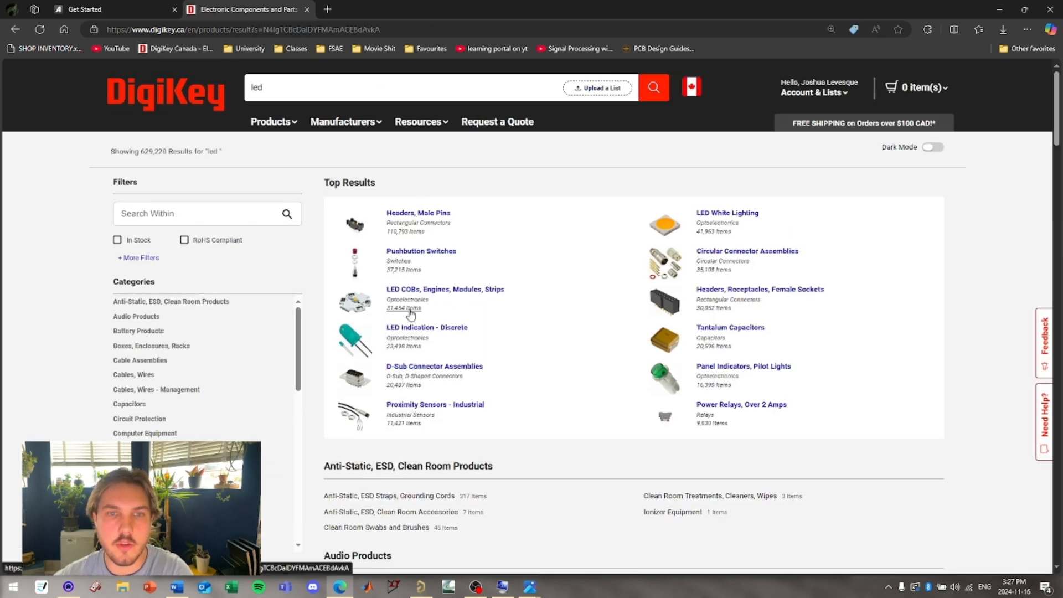
pyautogui.click(459, 329)
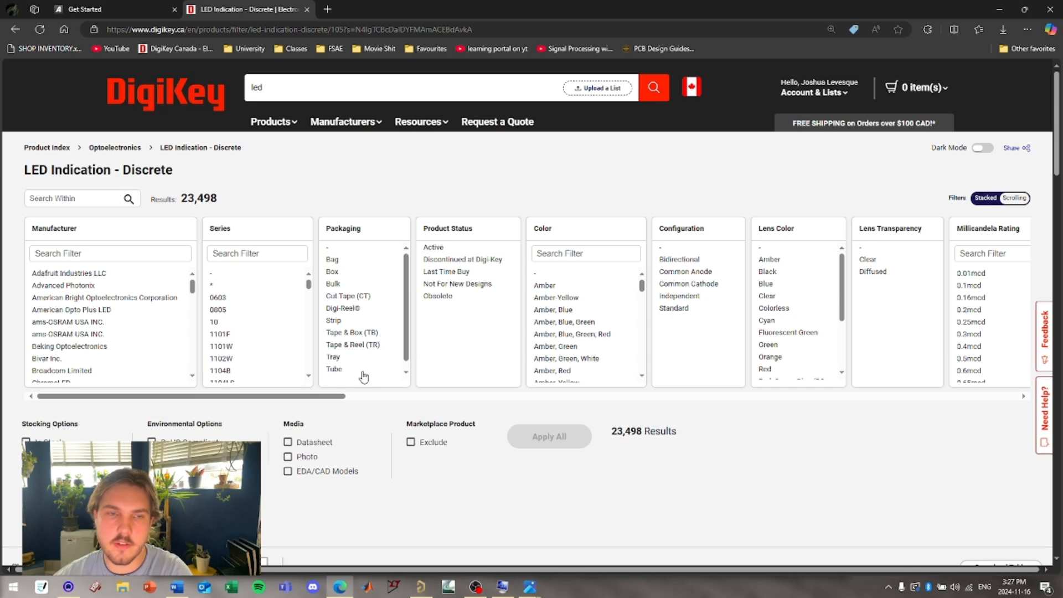
pyautogui.moveTo(323, 399); pyautogui.dragTo(706, 391)
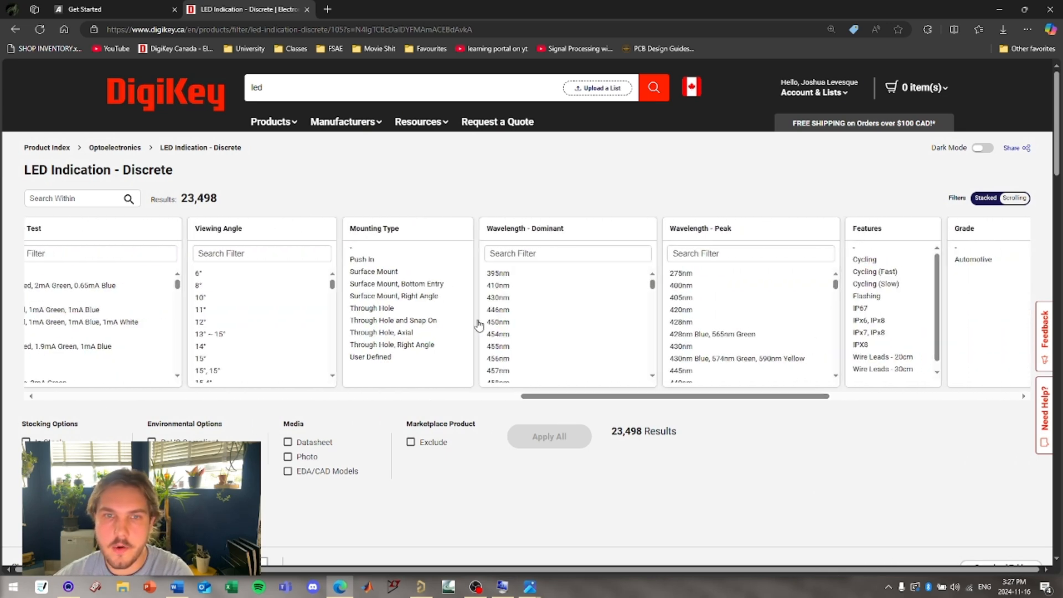
pyautogui.click(404, 311)
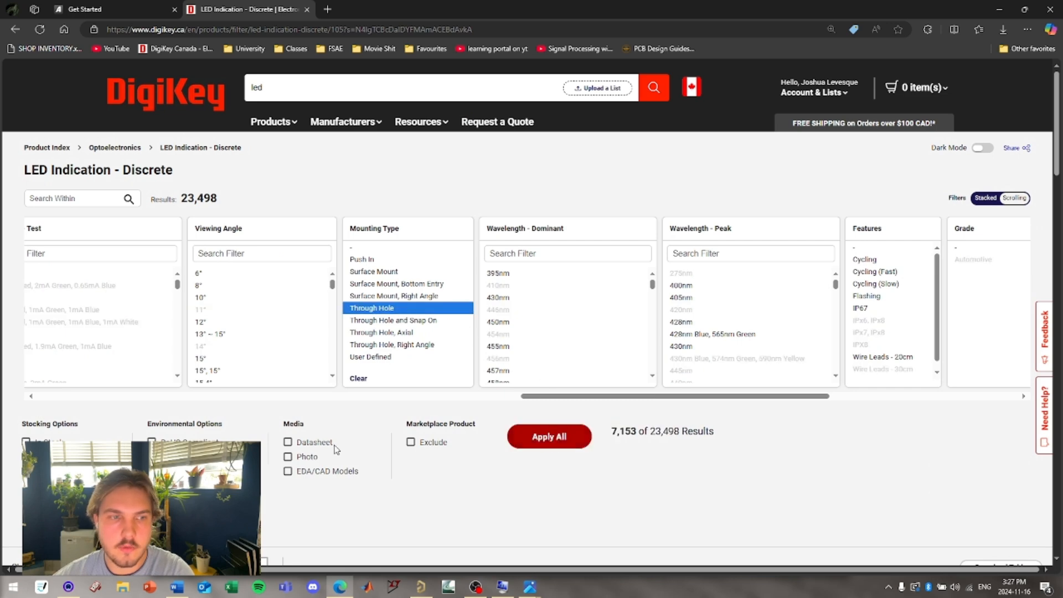
pyautogui.click(310, 474)
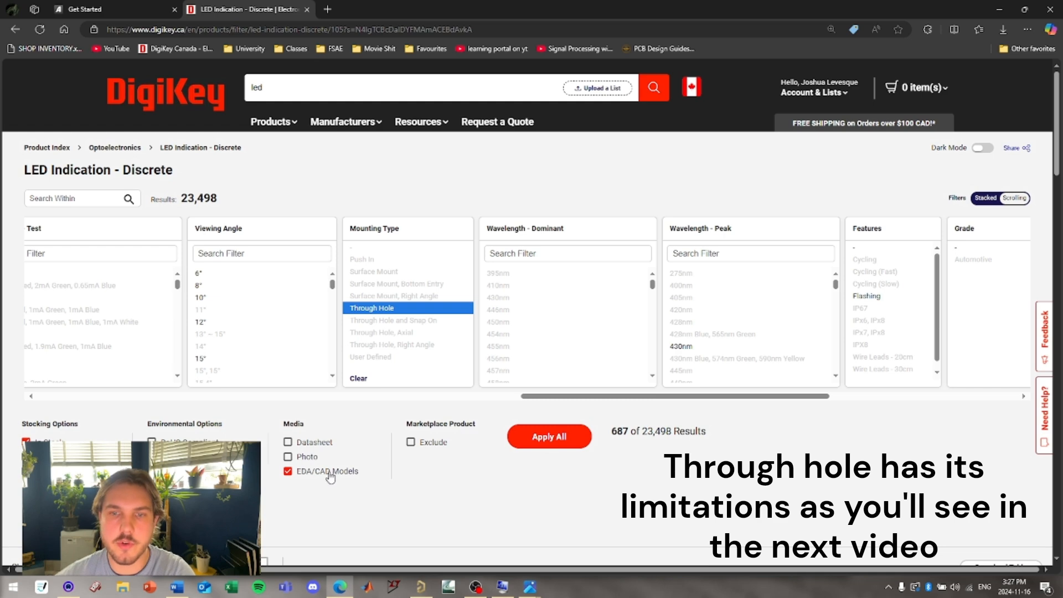
pyautogui.moveTo(556, 397); pyautogui.dragTo(71, 400)
pyautogui.click(448, 248)
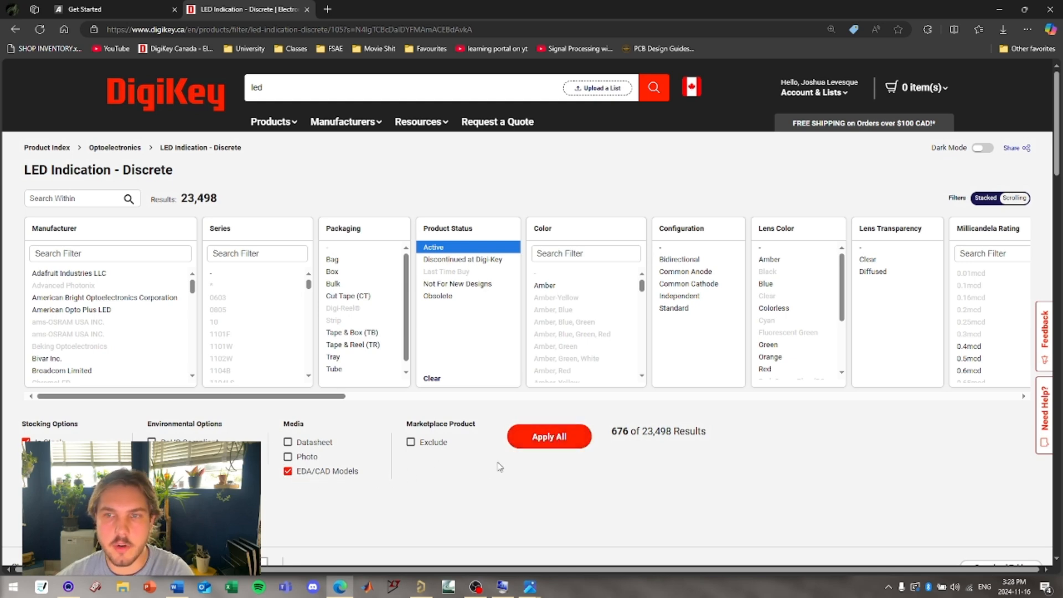
pyautogui.click(543, 439)
# - Copy the part number 151031VS06000 and open its datasheet
pyautogui.scroll(-7, 426, 458)
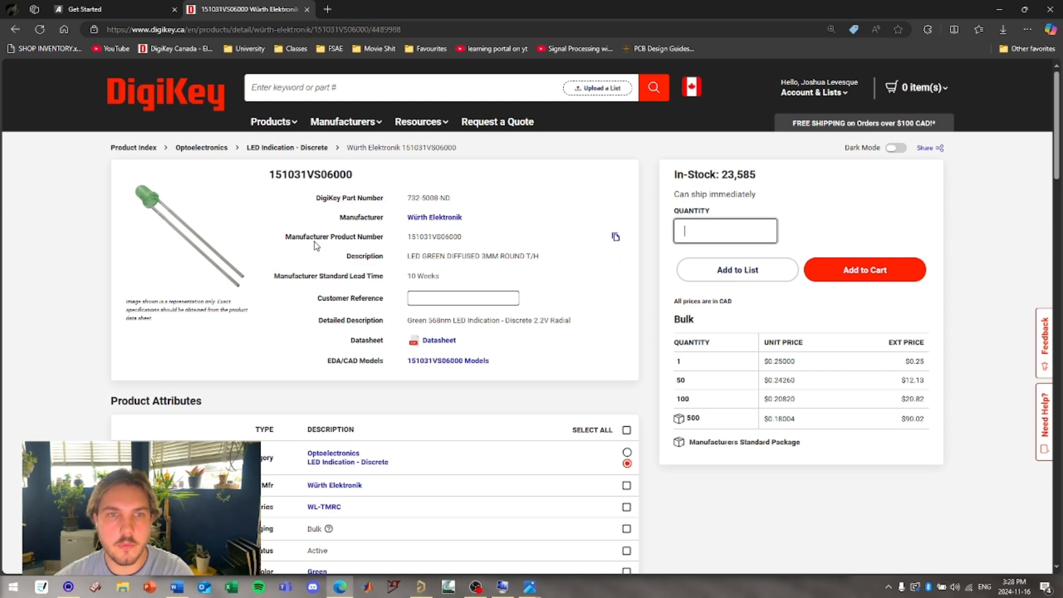
pyautogui.tripleClick(294, 236)
pyautogui.click(615, 237)
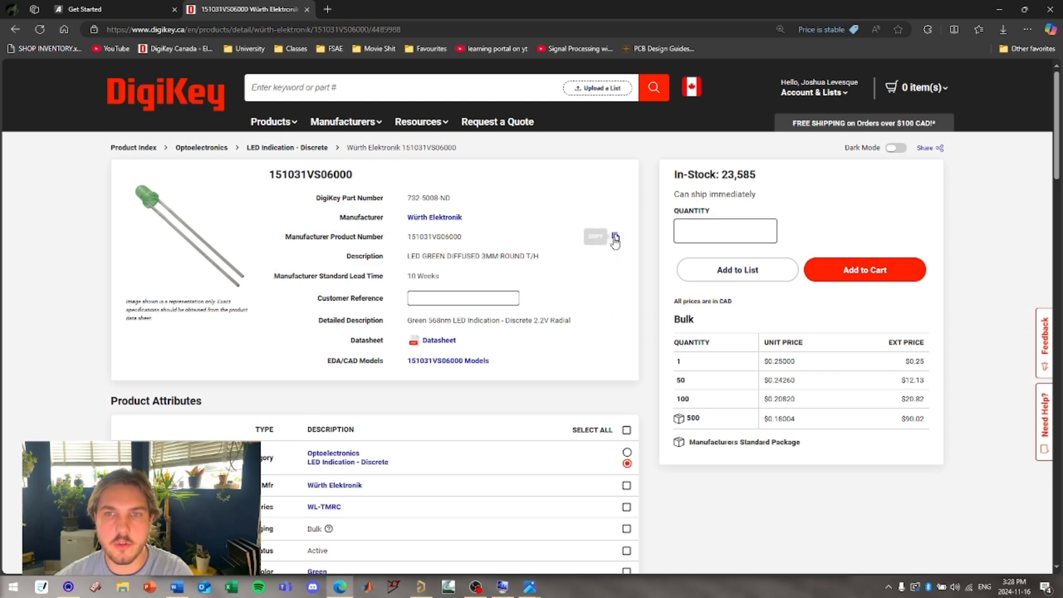
pyautogui.click(438, 340)
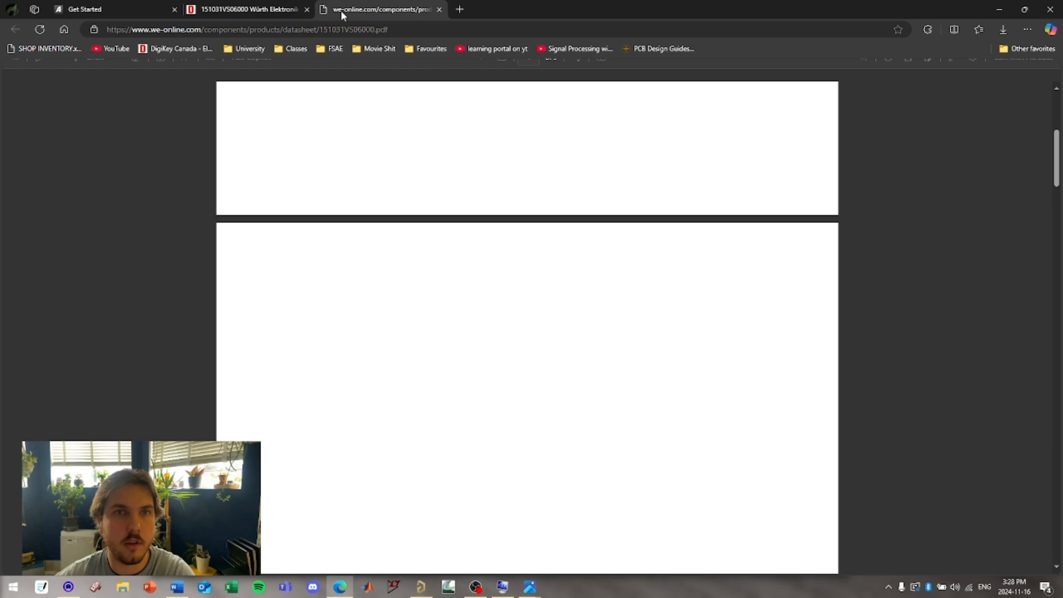
# - Highlight the typical forward voltage 2.2 in yellow in the Electrical & Optical Properties table
pyautogui.scroll(5, 416, 293)
pyautogui.scroll(-1, 434, 431)
pyautogui.scroll(1, 434, 432)
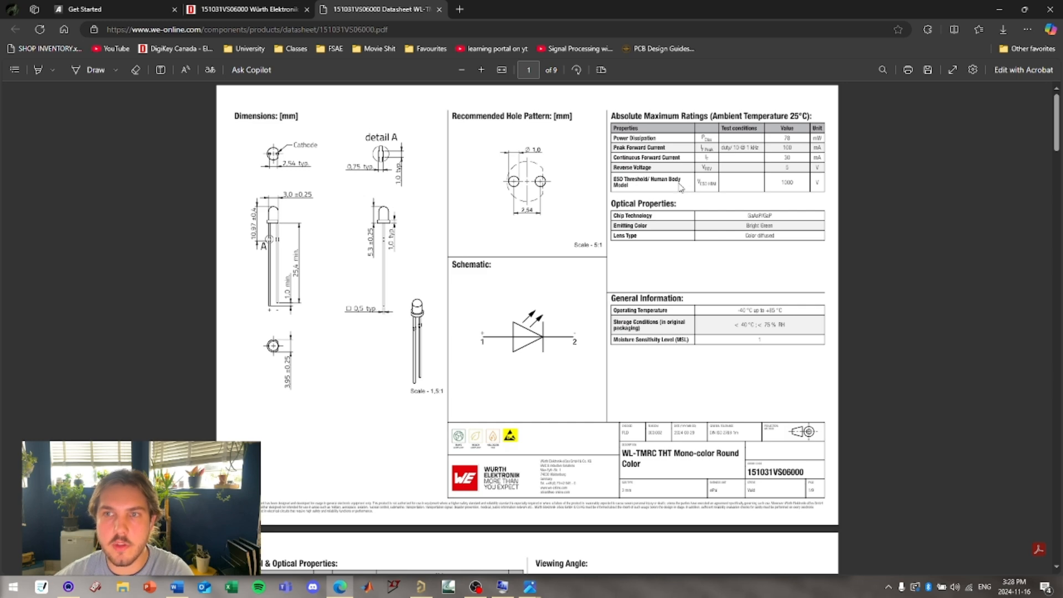
pyautogui.scroll(-8, 496, 264)
pyautogui.scroll(1, 496, 264)
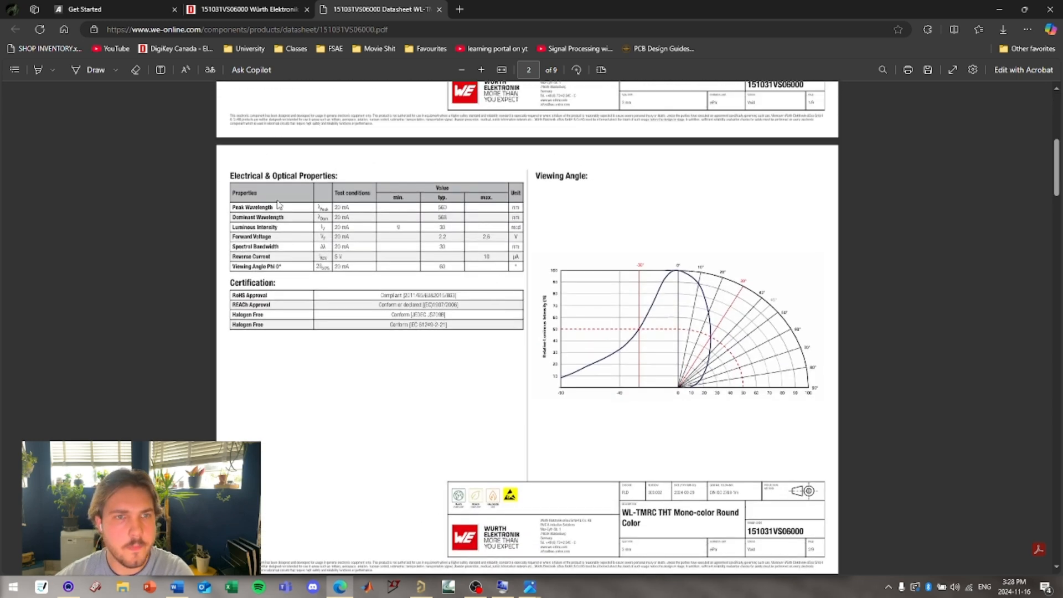
pyautogui.moveTo(229, 175); pyautogui.dragTo(336, 176)
pyautogui.click(309, 199)
pyautogui.moveTo(435, 207); pyautogui.dragTo(447, 218)
pyautogui.click(440, 236)
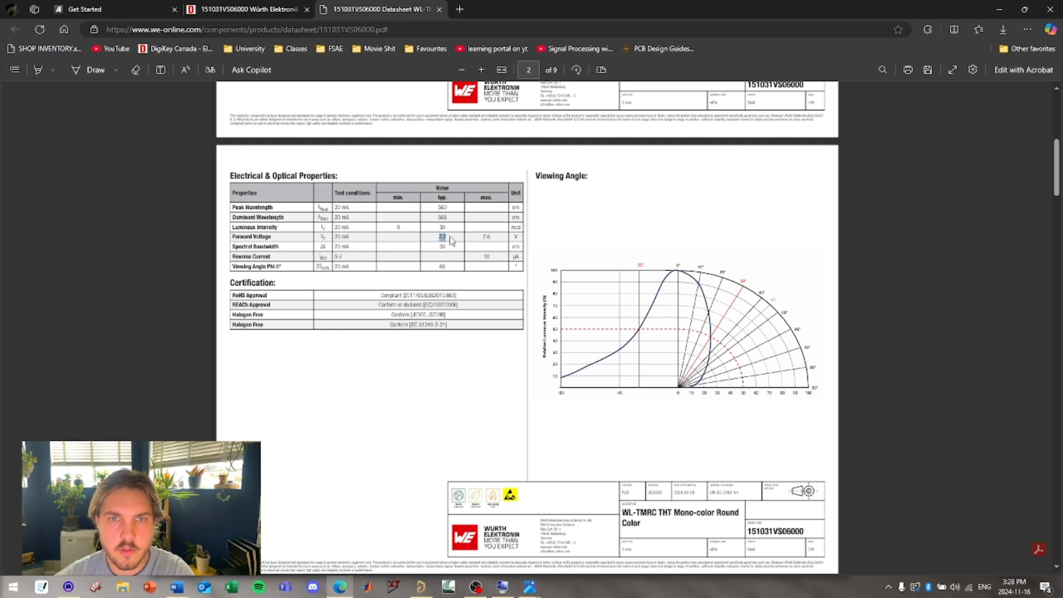
pyautogui.click(470, 186)
pyautogui.click(492, 187)
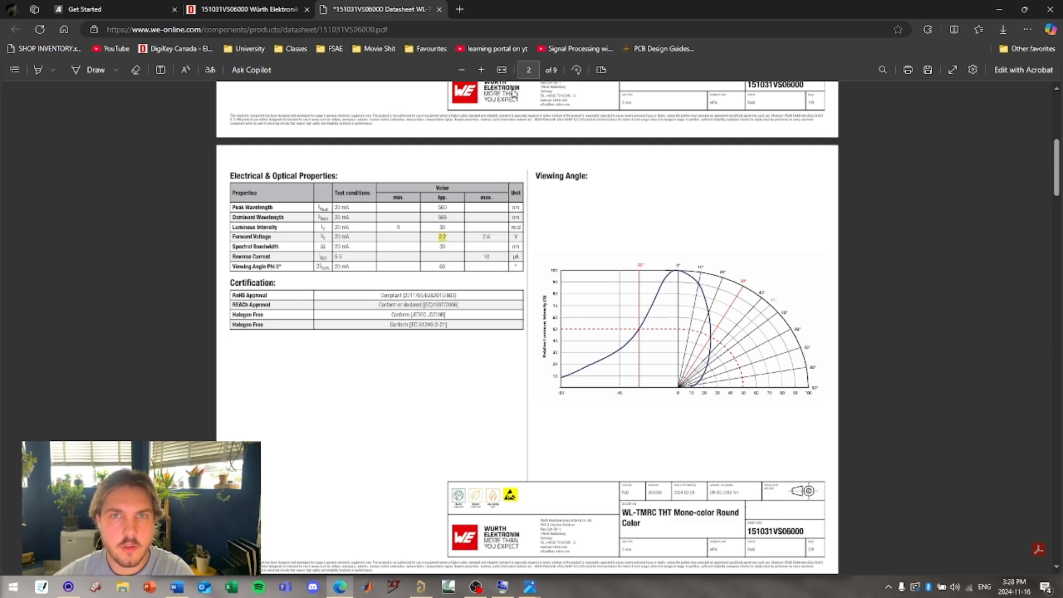
# - Zoom in and highlight the 20 mA forward-voltage test current in yellow
pyautogui.click(480, 69)
pyautogui.click(480, 69)
pyautogui.click(480, 68)
pyautogui.click(479, 69)
pyautogui.click(480, 68)
pyautogui.click(480, 68)
pyautogui.click(480, 69)
pyautogui.scroll(-1, 512, 214)
pyautogui.scroll(-3, 512, 220)
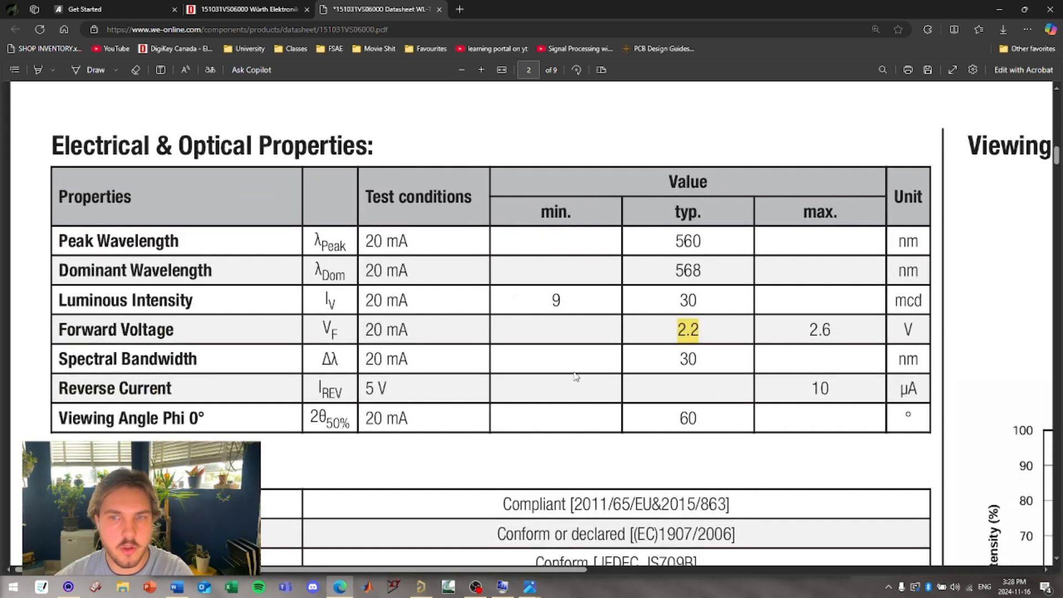
pyautogui.moveTo(408, 331); pyautogui.dragTo(363, 331)
pyautogui.moveTo(396, 277)
pyautogui.click(501, 274)
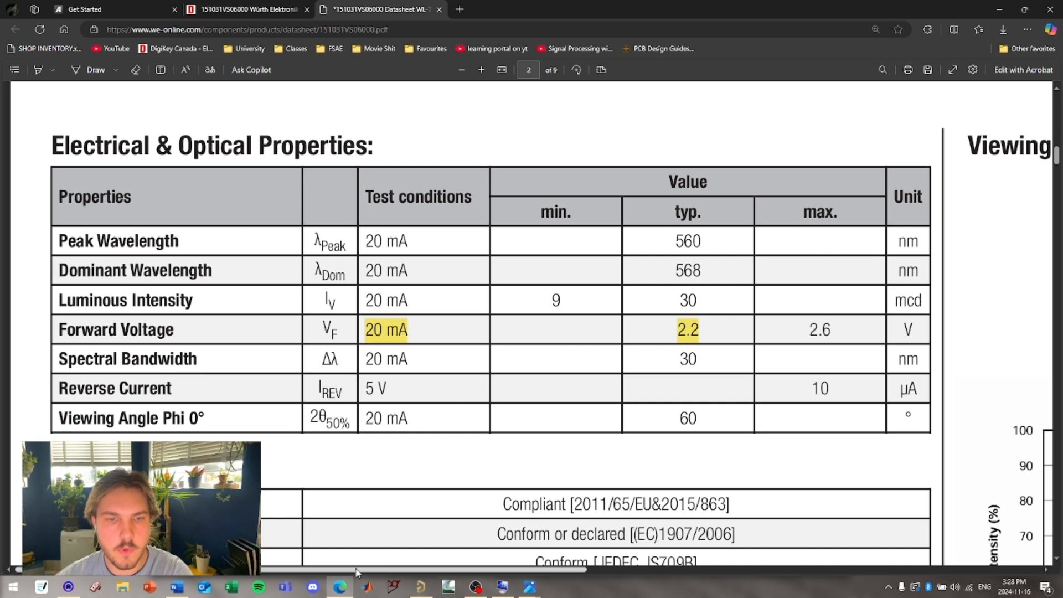
pyautogui.hscroll(3, 416, 557)
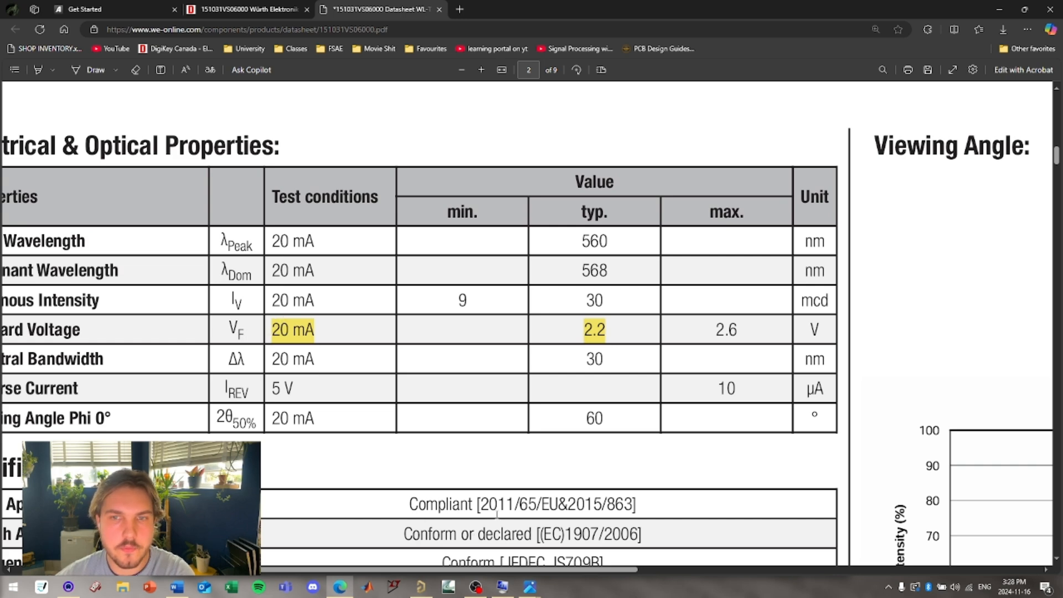
# - Copy the 151031VS06000 part number again from the DigiKey product page
pyautogui.click(420, 586)
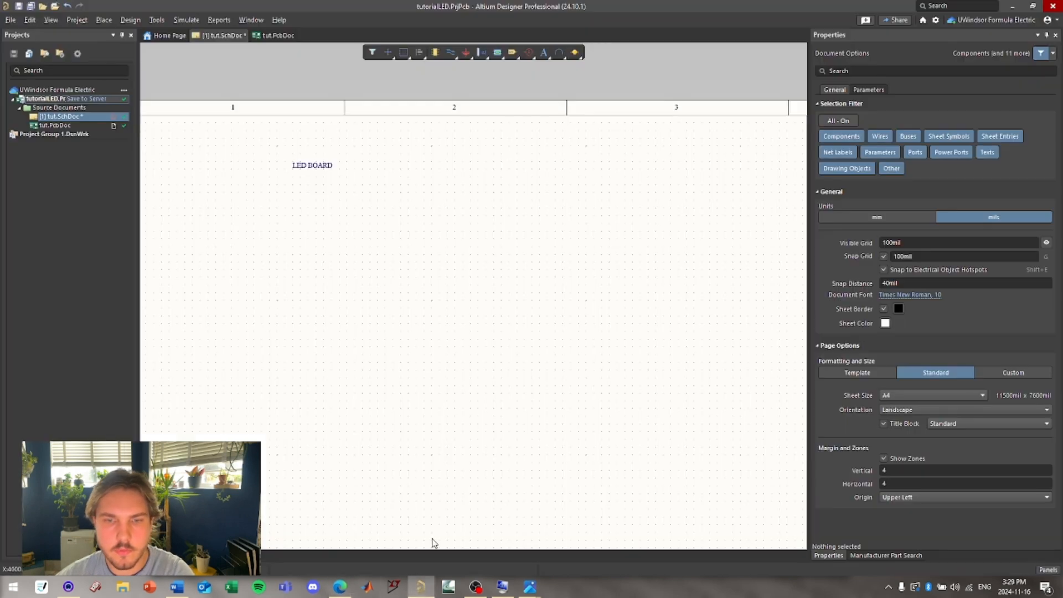
pyautogui.moveTo(355, 277); pyautogui.dragTo(359, 286, button='right')
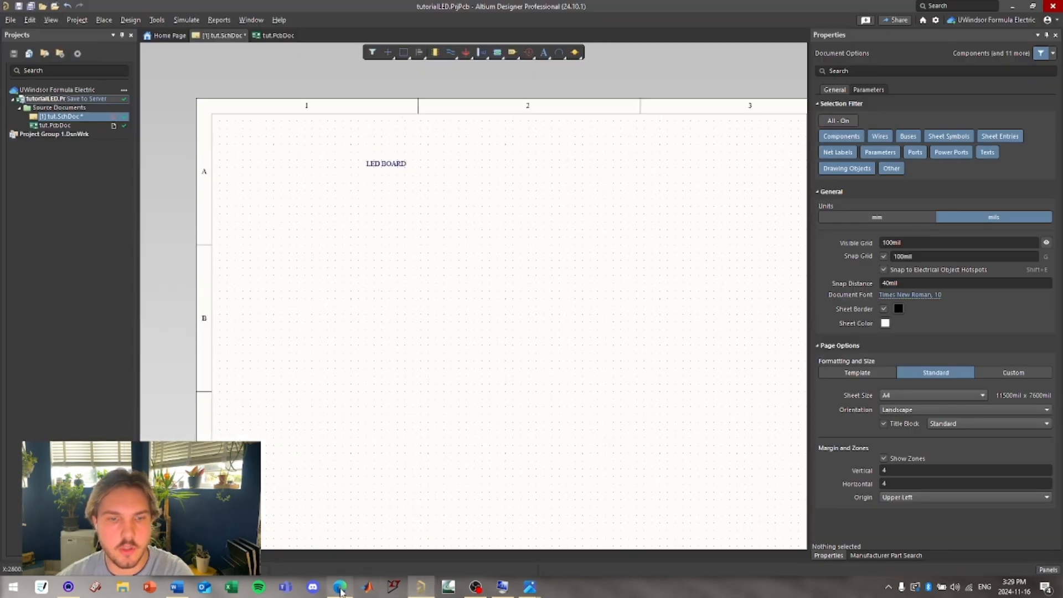
pyautogui.click(340, 586)
pyautogui.click(242, 10)
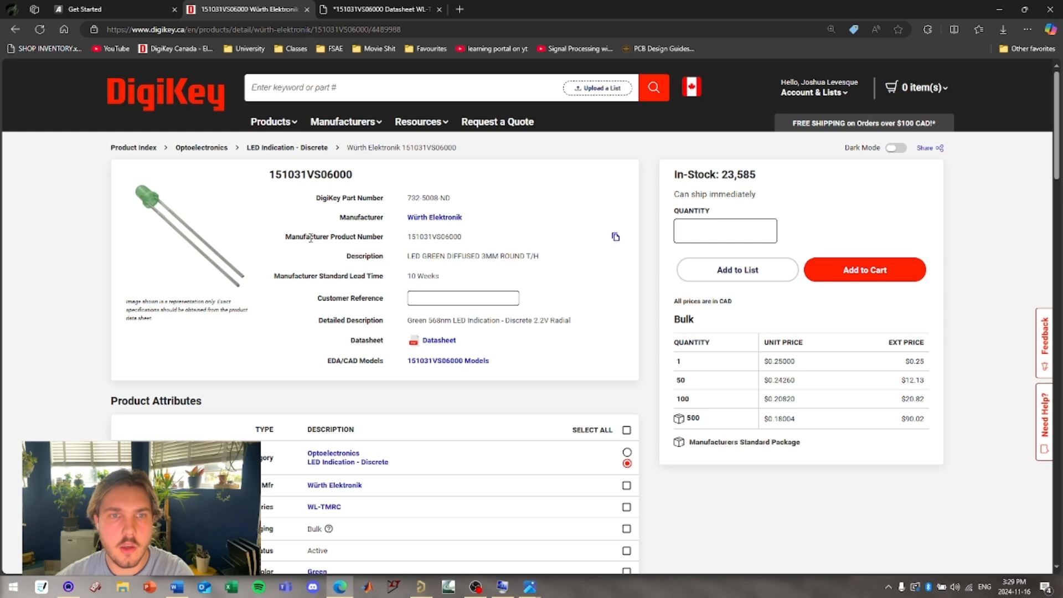
pyautogui.click(616, 237)
pyautogui.click(421, 586)
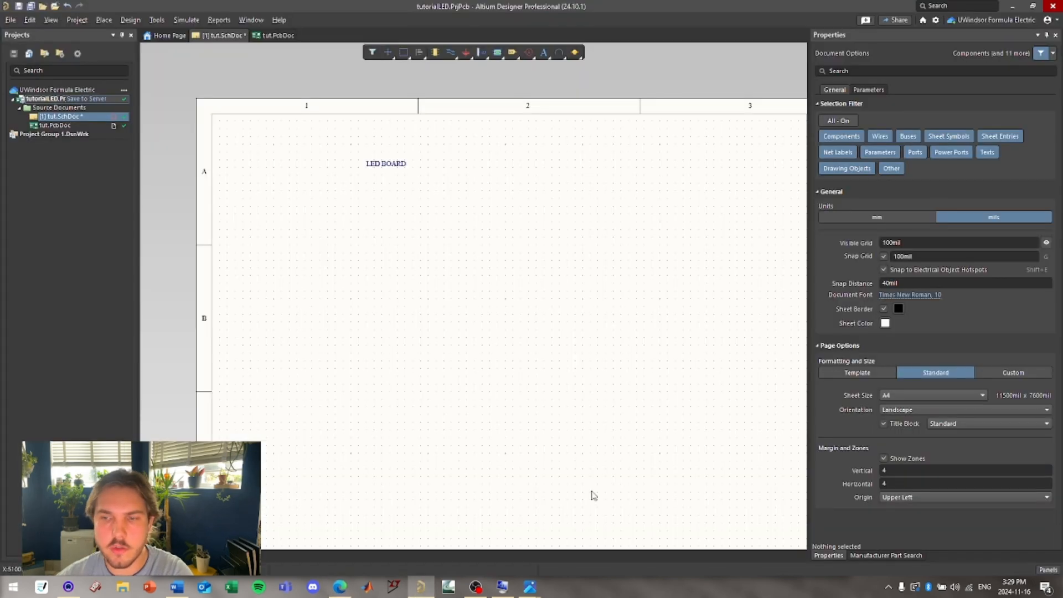
# - Search 151031VS06000 in Manufacturer Part Search and place the LED below the title
pyautogui.click(1048, 569)
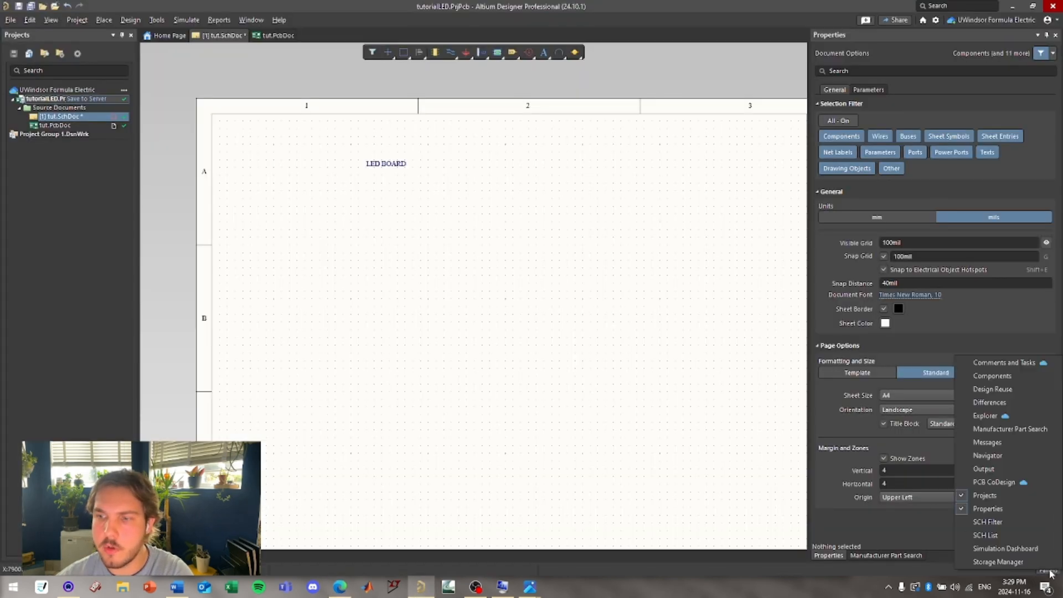
pyautogui.click(1003, 443)
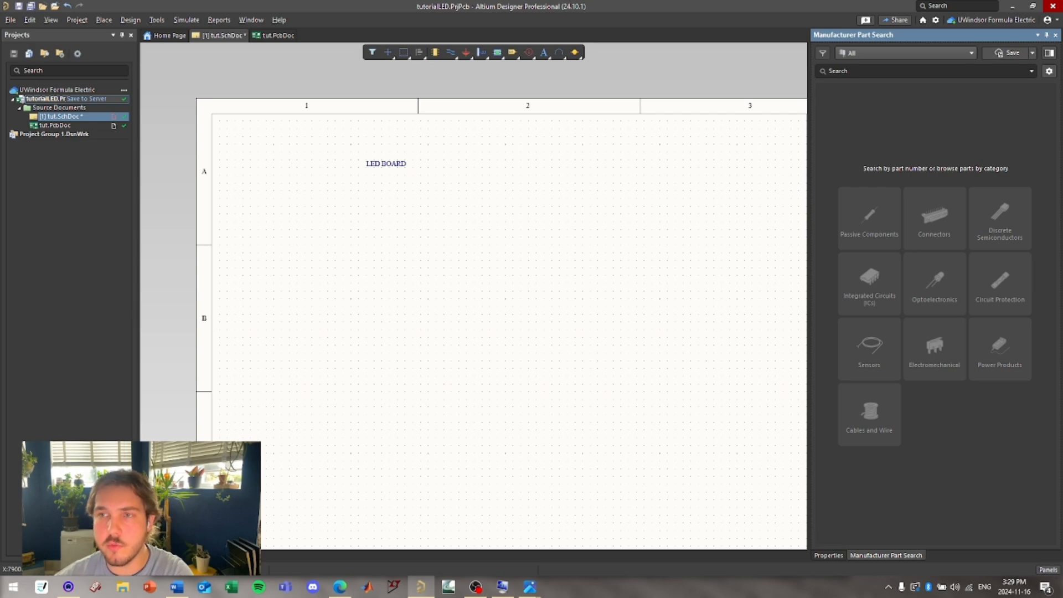
pyautogui.rightClick(838, 70)
pyautogui.click(855, 102)
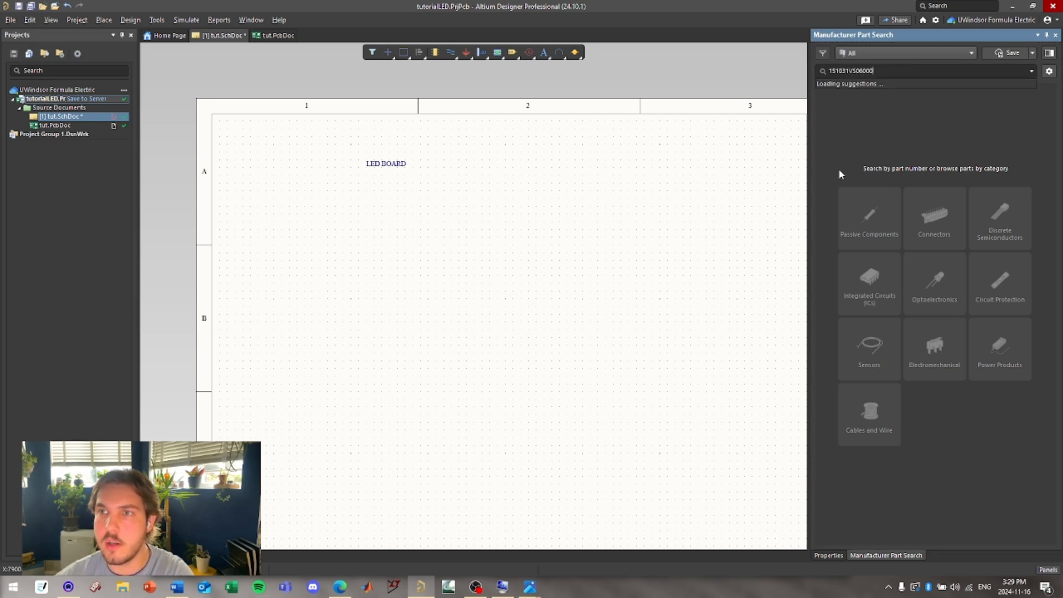
pyautogui.press('Return')
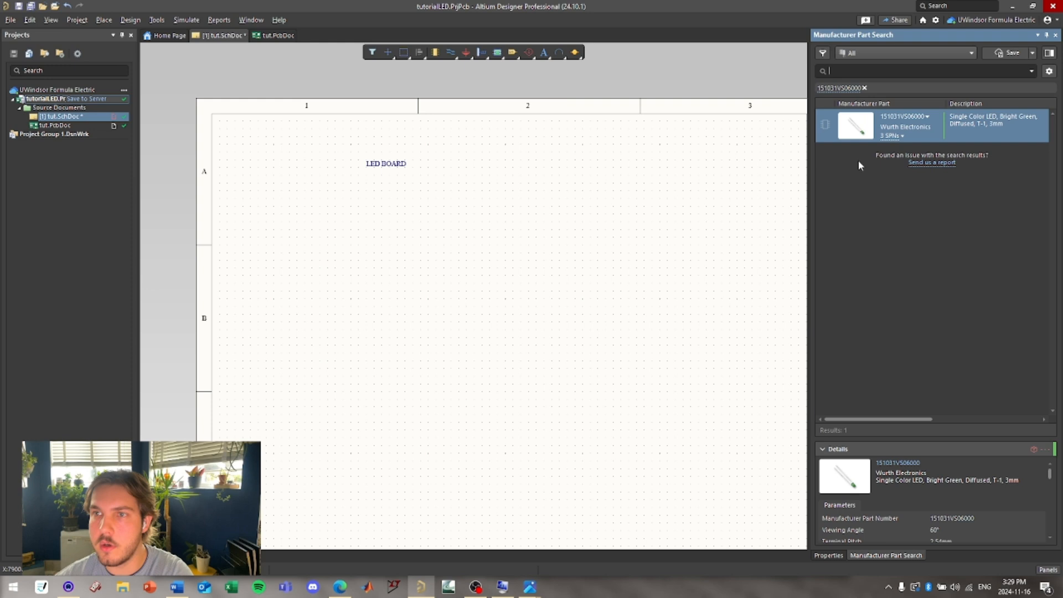
pyautogui.moveTo(828, 128); pyautogui.dragTo(365, 226)
# - Place a second LED under the first and delete the extra third copy
pyautogui.rightClick(935, 128)
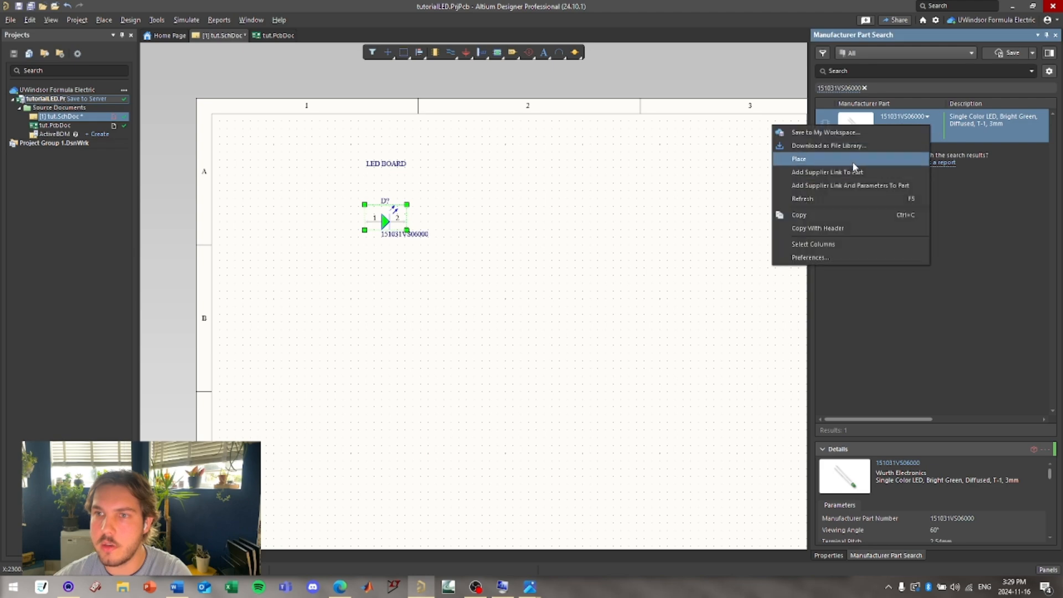
pyautogui.click(799, 159)
pyautogui.click(407, 260)
pyautogui.click(430, 336)
pyautogui.rightClick(397, 336)
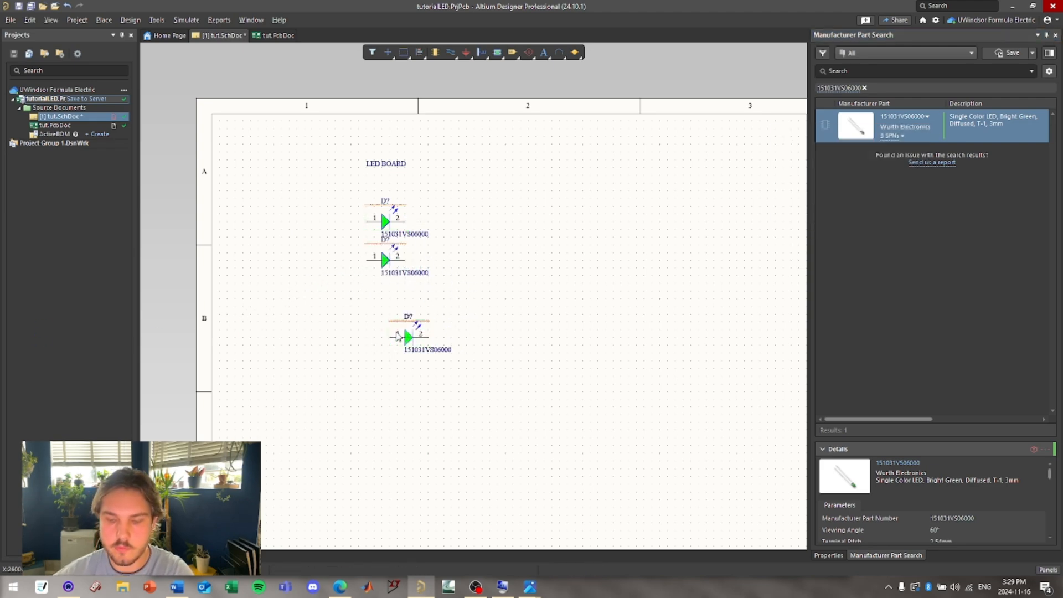
pyautogui.click(411, 338)
pyautogui.press('Delete')
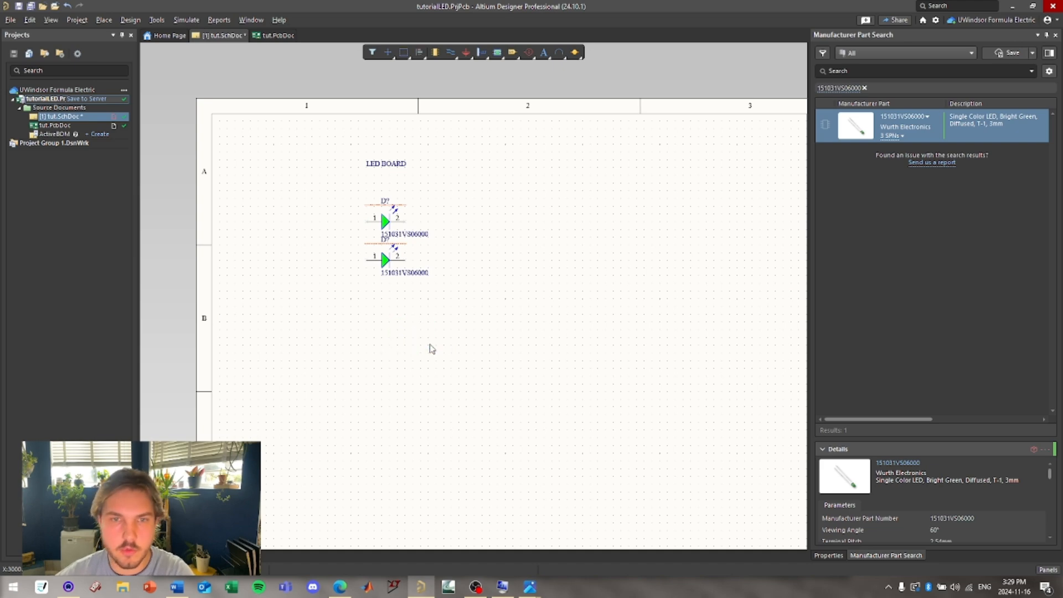
# - Stack the two LEDs to the right and move the LED BOARD title above them
pyautogui.moveTo(341, 313); pyautogui.dragTo(375, 295, button='right')
pyautogui.moveTo(428, 204); pyautogui.dragTo(577, 198)
pyautogui.moveTo(422, 236); pyautogui.dragTo(588, 251)
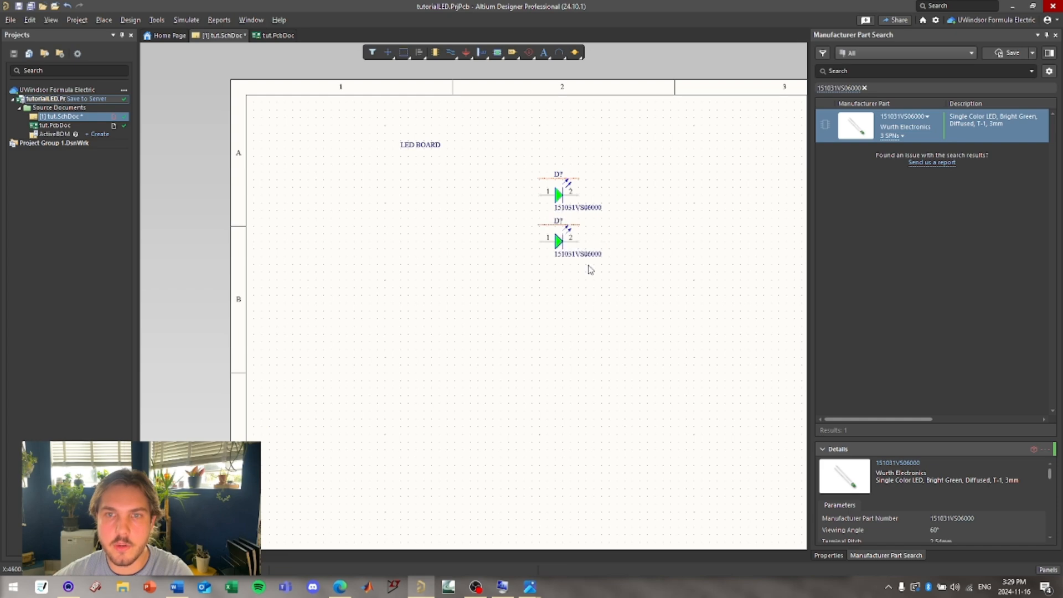
pyautogui.moveTo(528, 329); pyautogui.dragTo(395, 331, button='right')
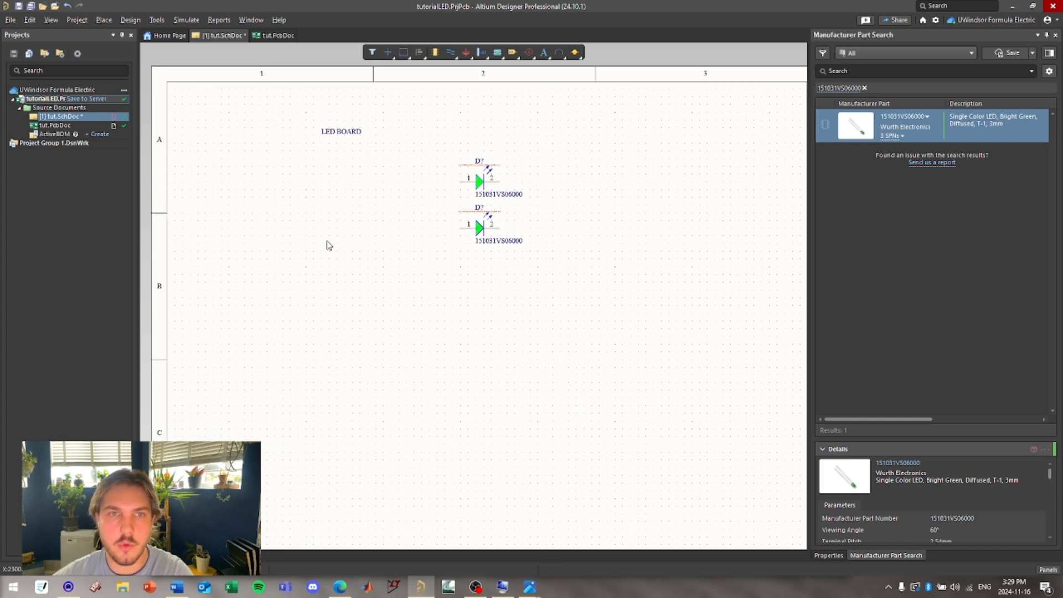
pyautogui.moveTo(340, 139); pyautogui.dragTo(474, 147)
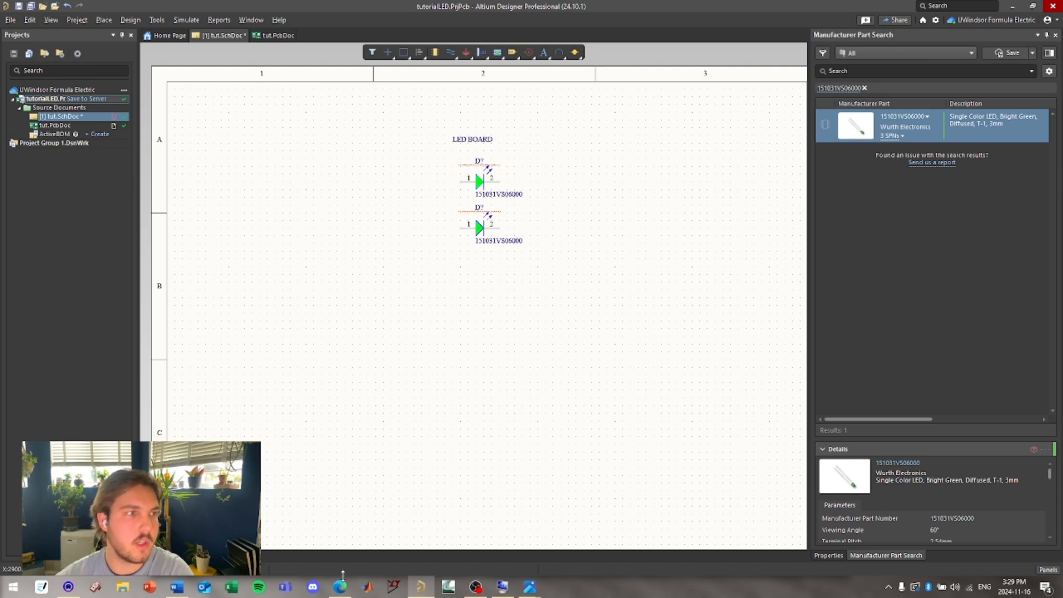
# - Open digikey.ca in a new browser tab
pyautogui.moveTo(345, 593)
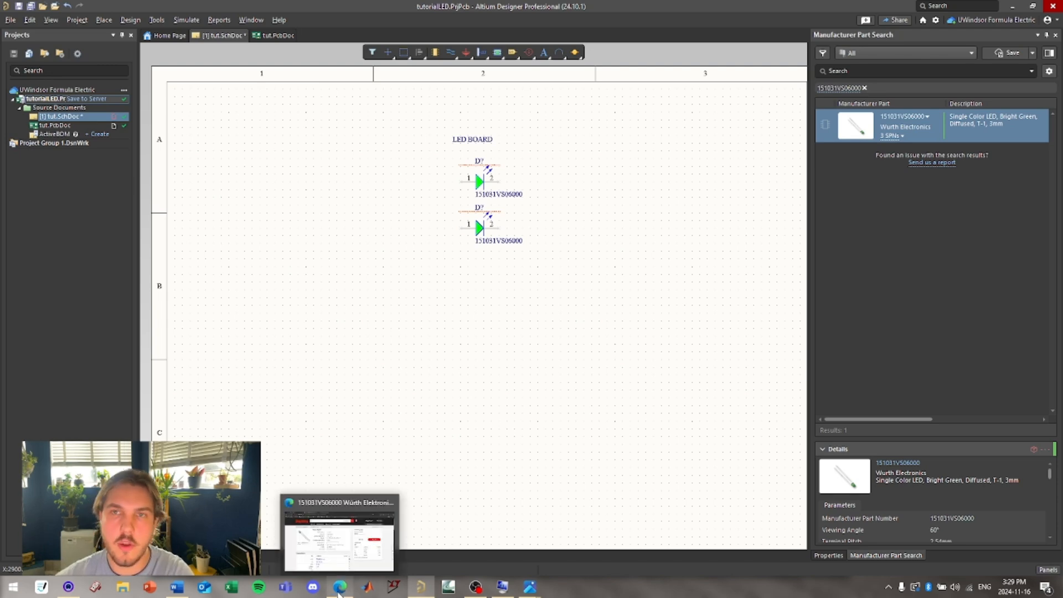
pyautogui.click(338, 533)
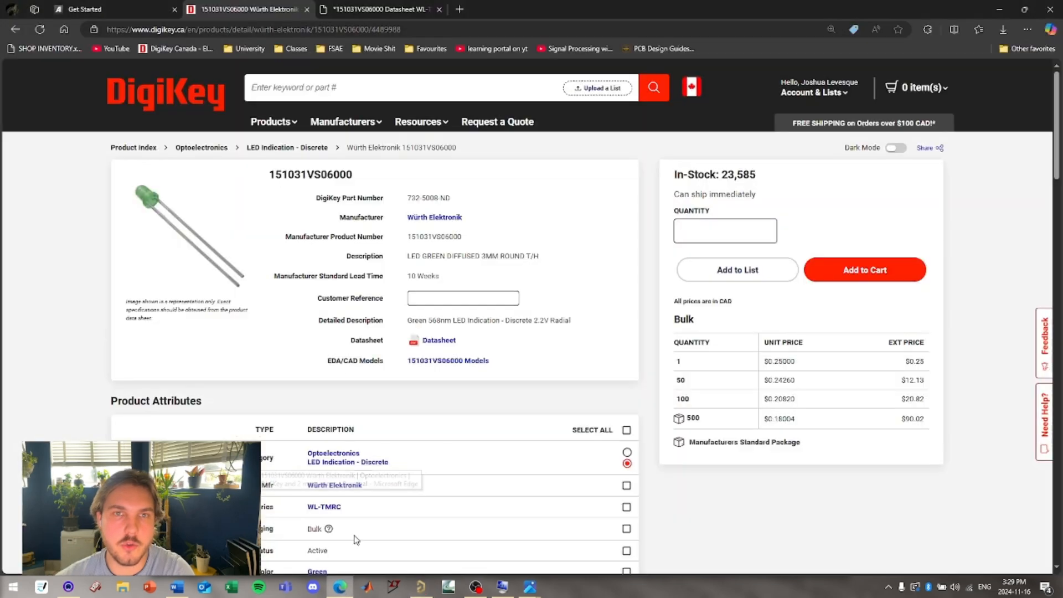
pyautogui.click(332, 11)
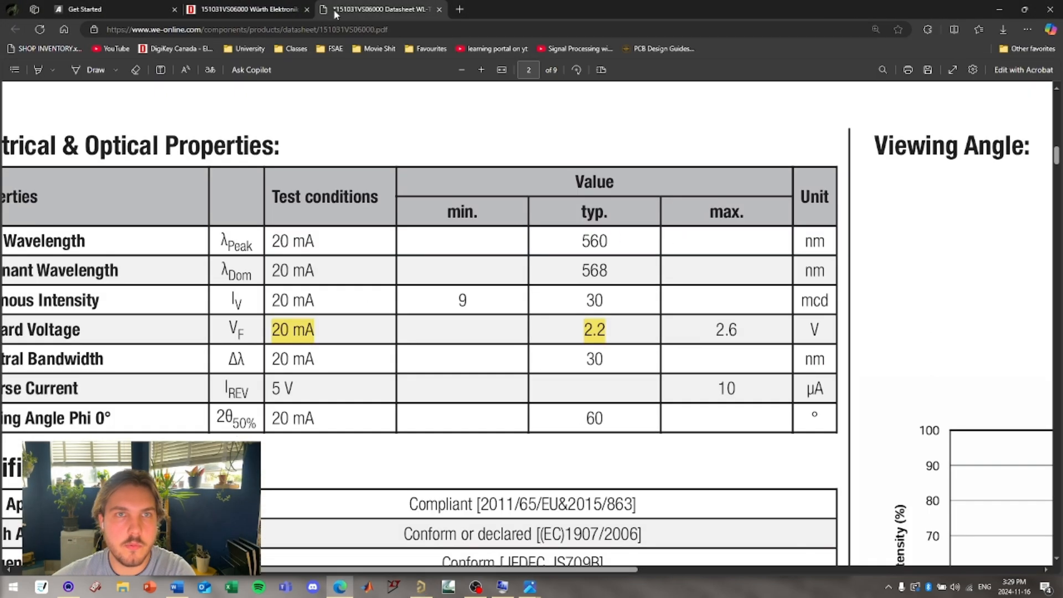
pyautogui.click(269, 10)
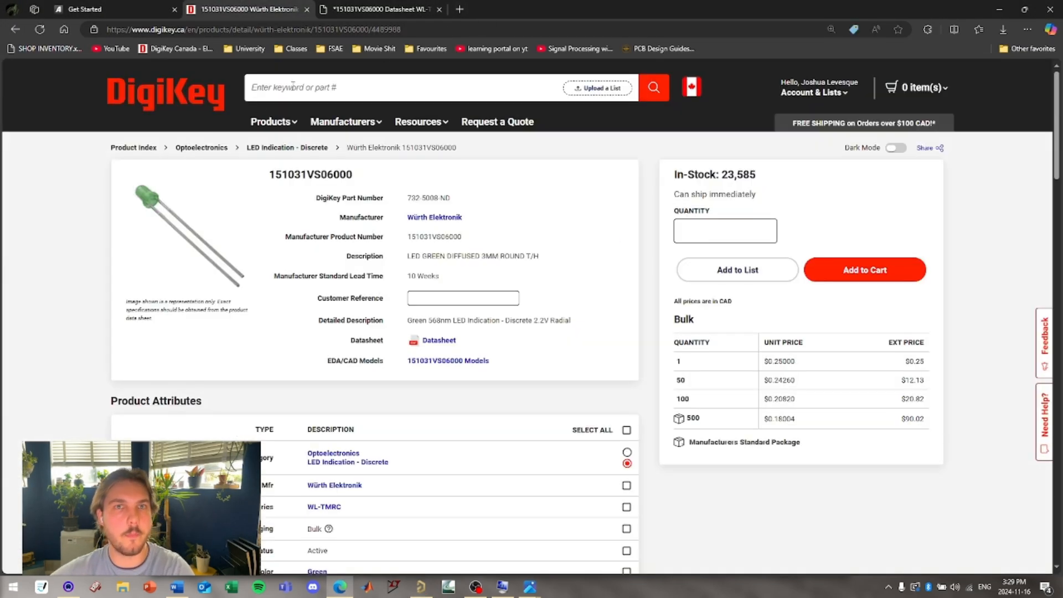
pyautogui.click(455, 10)
pyautogui.write('digikey.ca')
pyautogui.press('Return')
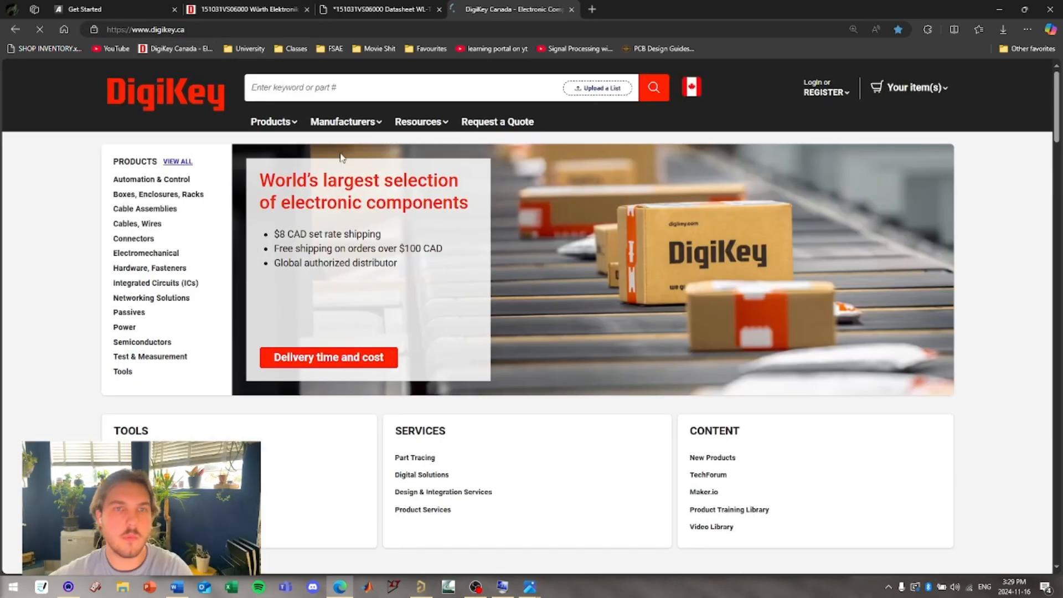
# - Search for connectors and narrow Wire to Board results to single-level, 2-position parts
pyautogui.click(374, 98)
pyautogui.write('connecotr')
pyautogui.press('Return')
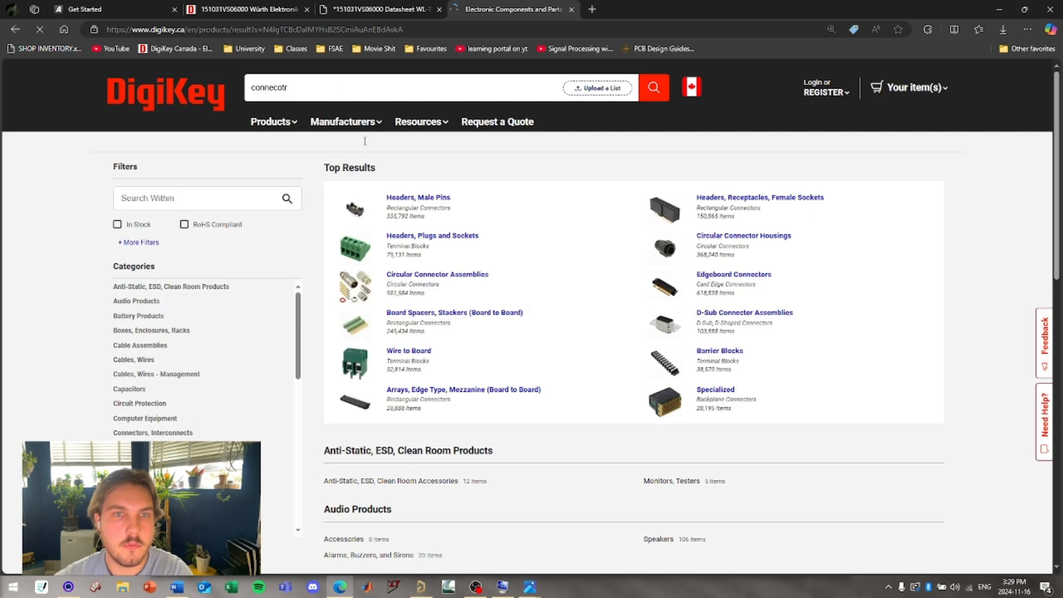
pyautogui.click(413, 368)
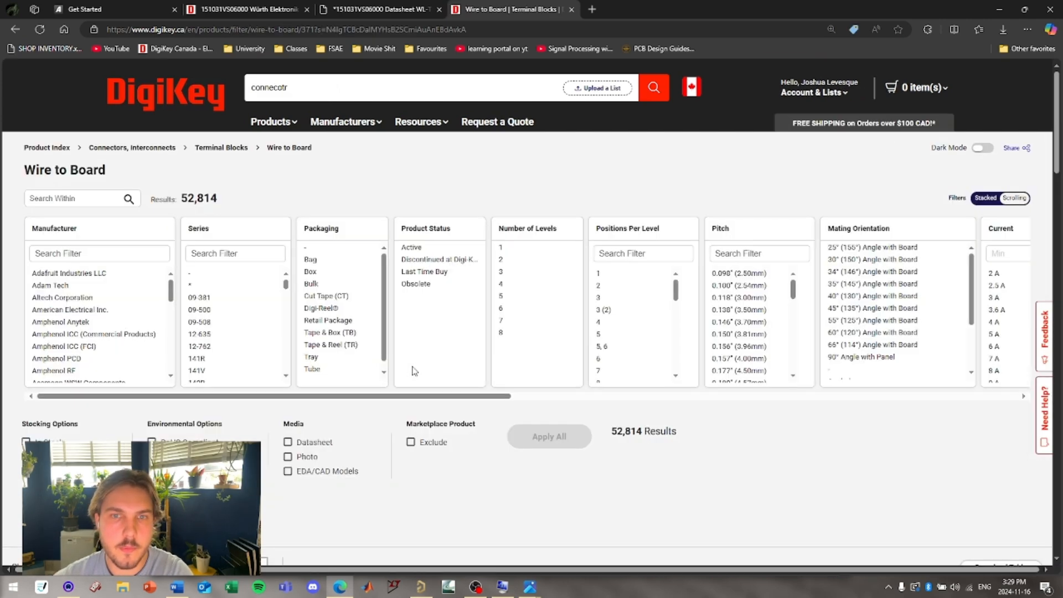
pyautogui.click(508, 247)
pyautogui.click(609, 286)
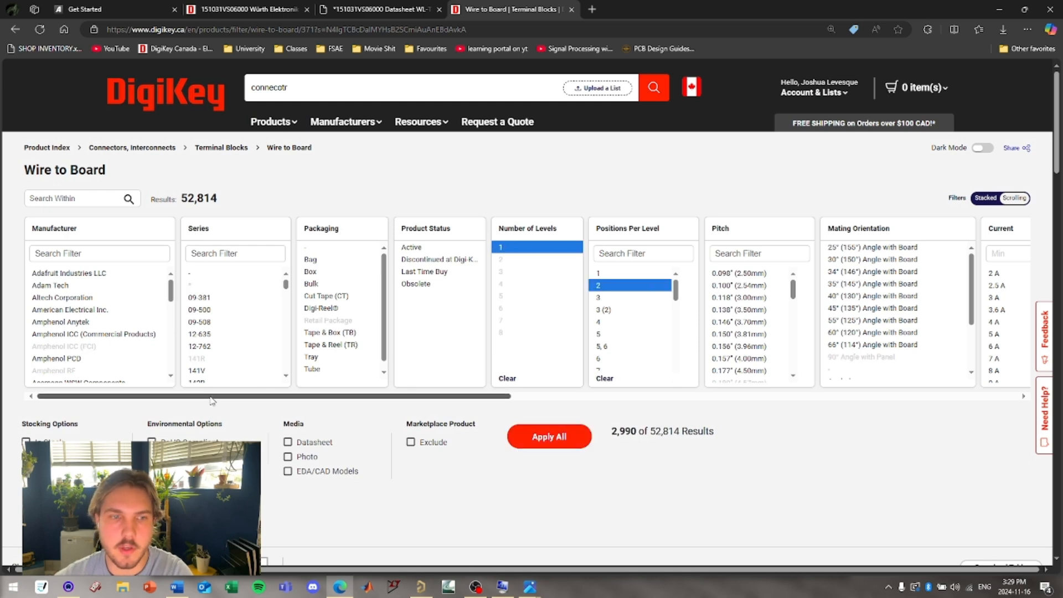
pyautogui.click(25, 441)
pyautogui.click(287, 472)
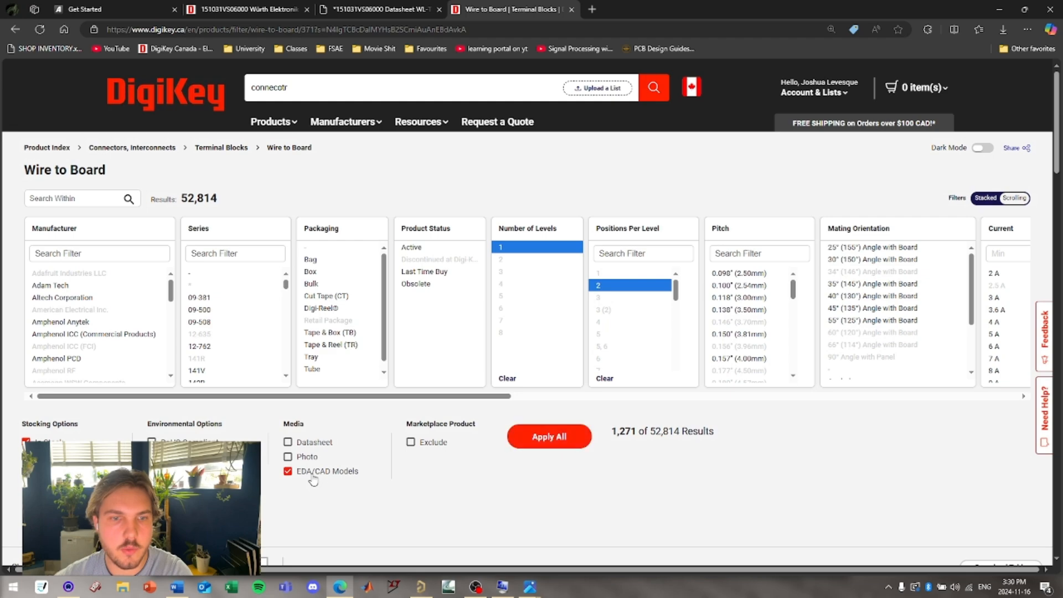
pyautogui.click(565, 438)
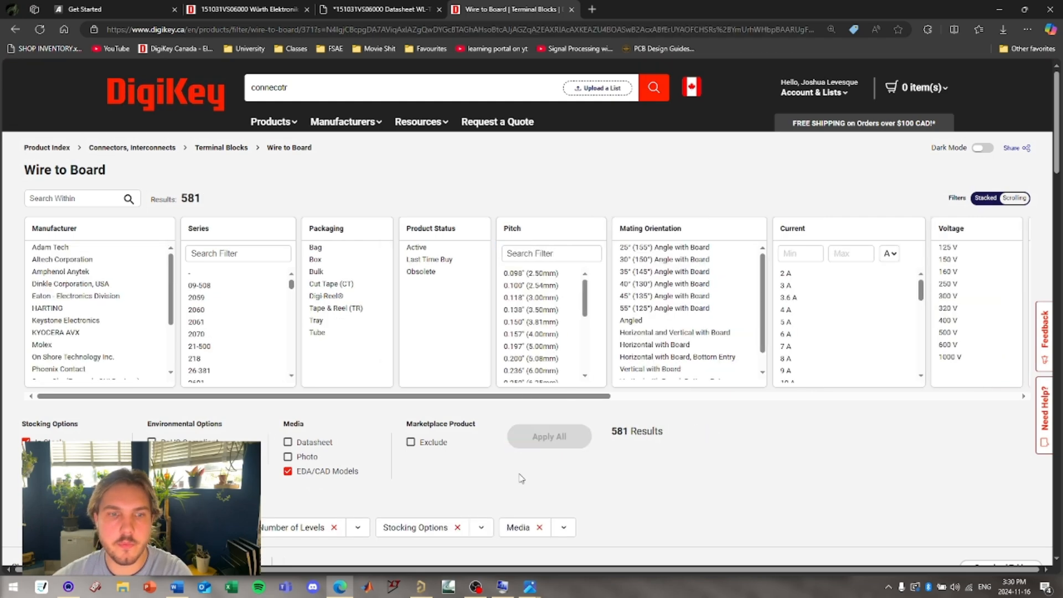
pyautogui.scroll(-7, 474, 471)
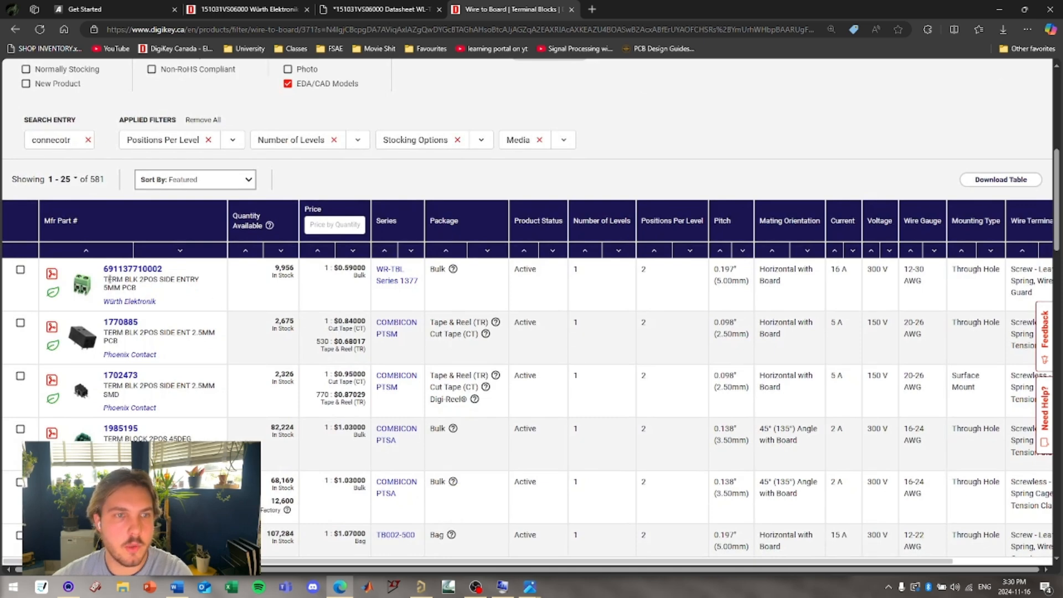
pyautogui.click(136, 269)
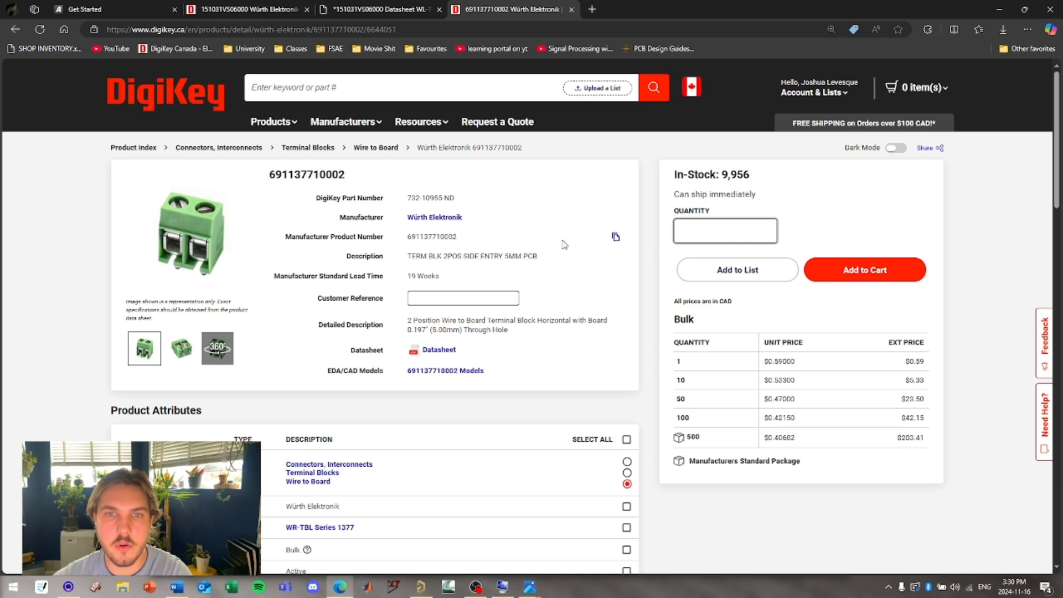
pyautogui.click(416, 587)
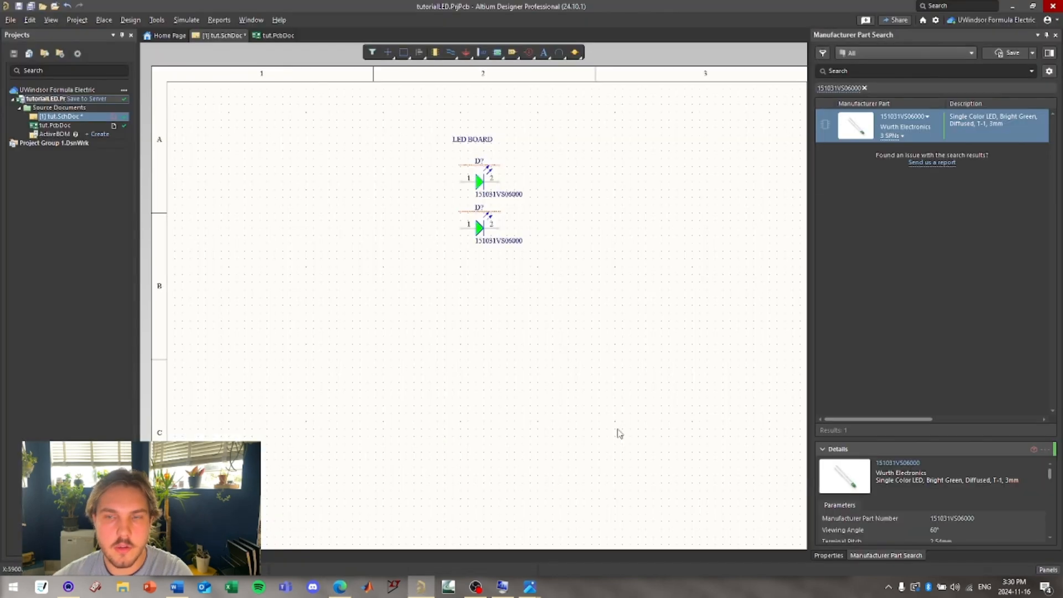
pyautogui.click(888, 72)
pyautogui.rightClick(882, 73)
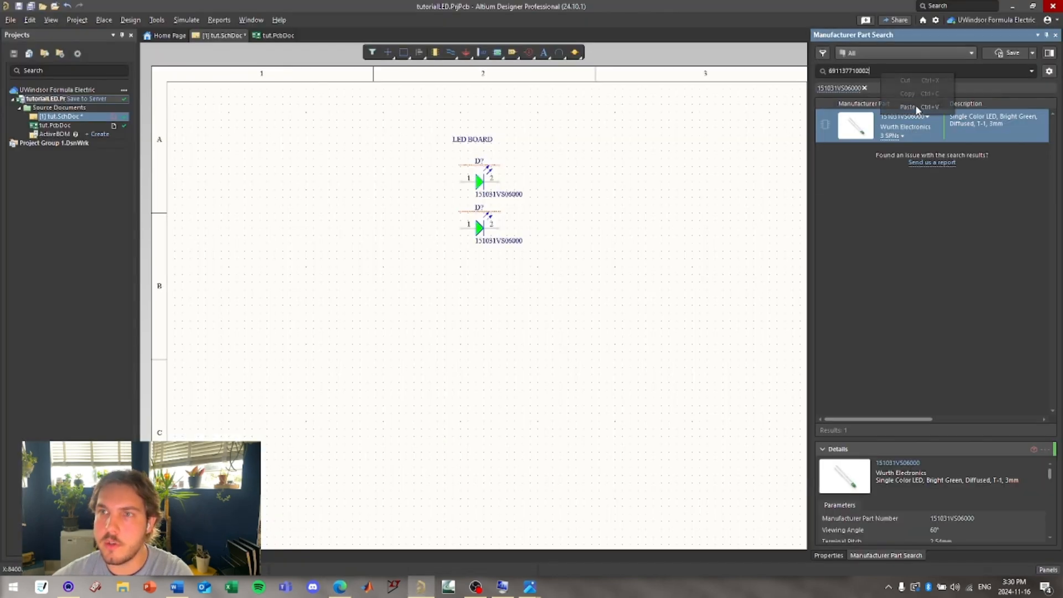
pyautogui.click(907, 107)
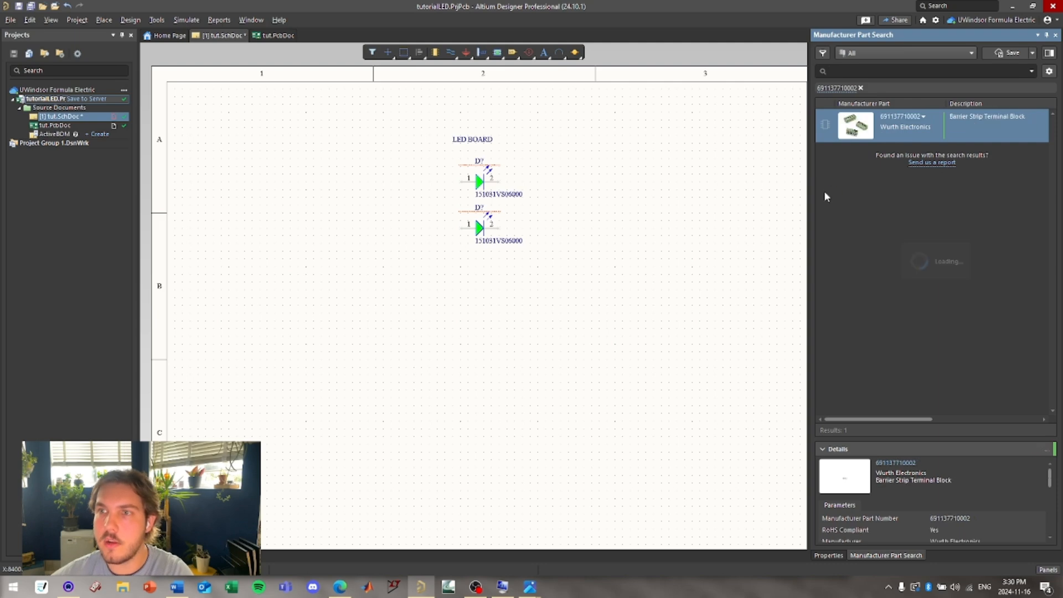
pyautogui.moveTo(855, 125); pyautogui.dragTo(317, 219)
pyautogui.press('space')
pyautogui.press('space')
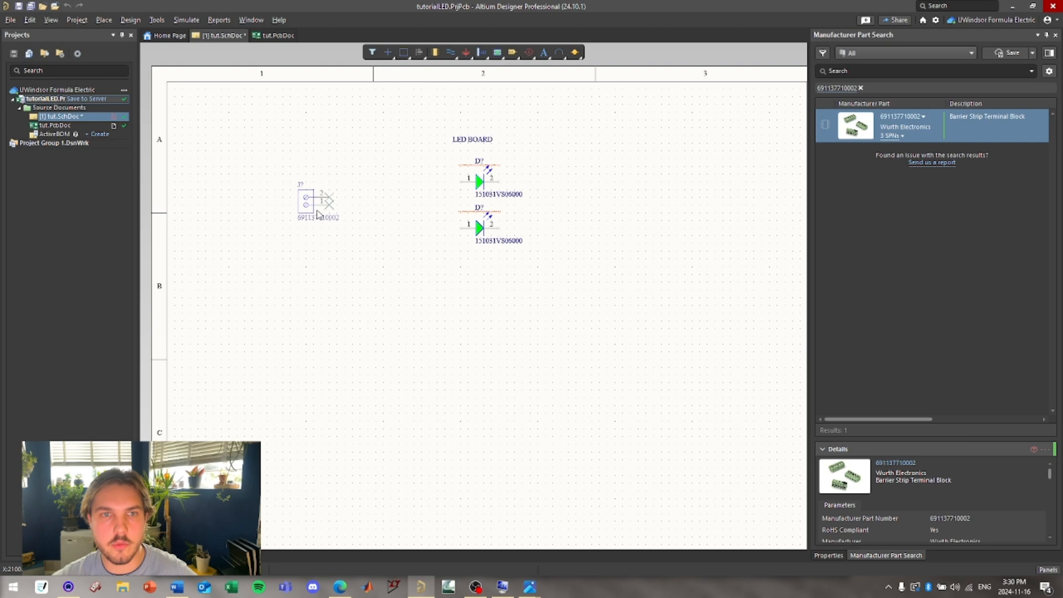
# - Check the J? connector's properties and move the LED BOARD title above it
pyautogui.click(1055, 34)
pyautogui.click(308, 202)
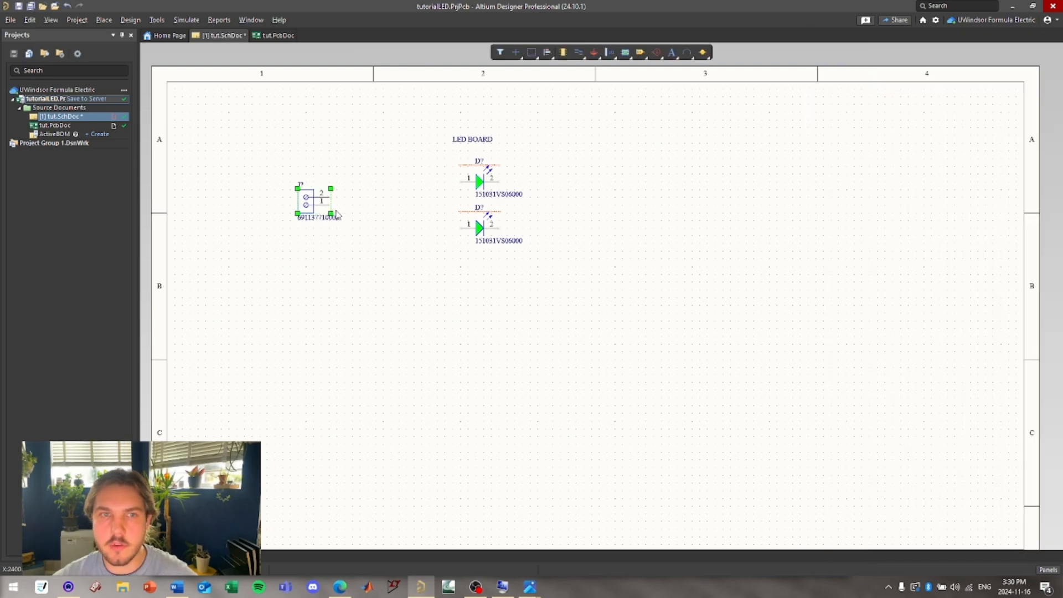
pyautogui.doubleClick(307, 203)
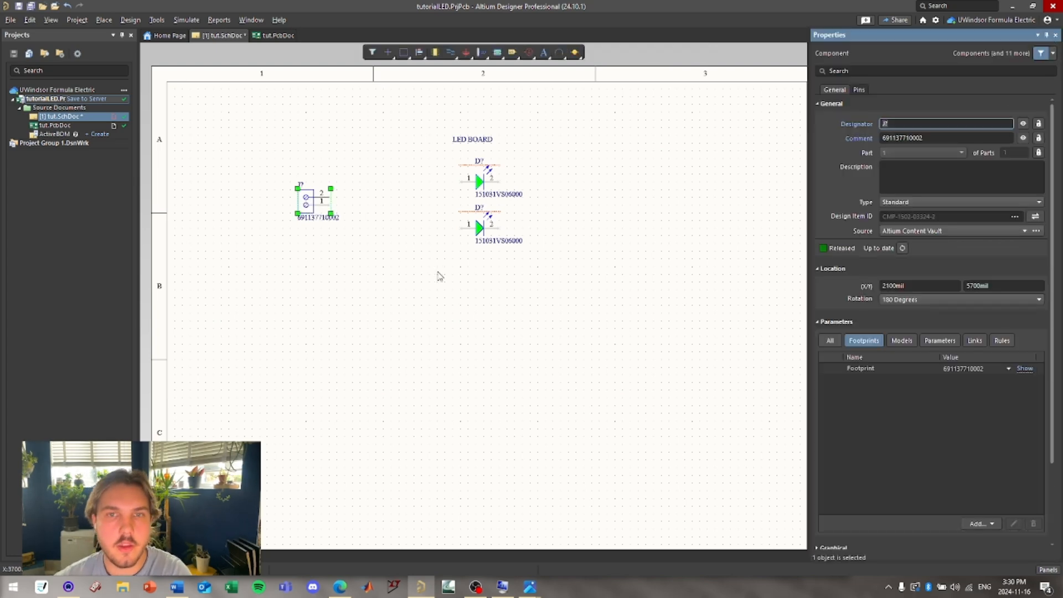
pyautogui.moveTo(512, 271); pyautogui.dragTo(486, 293, button='right')
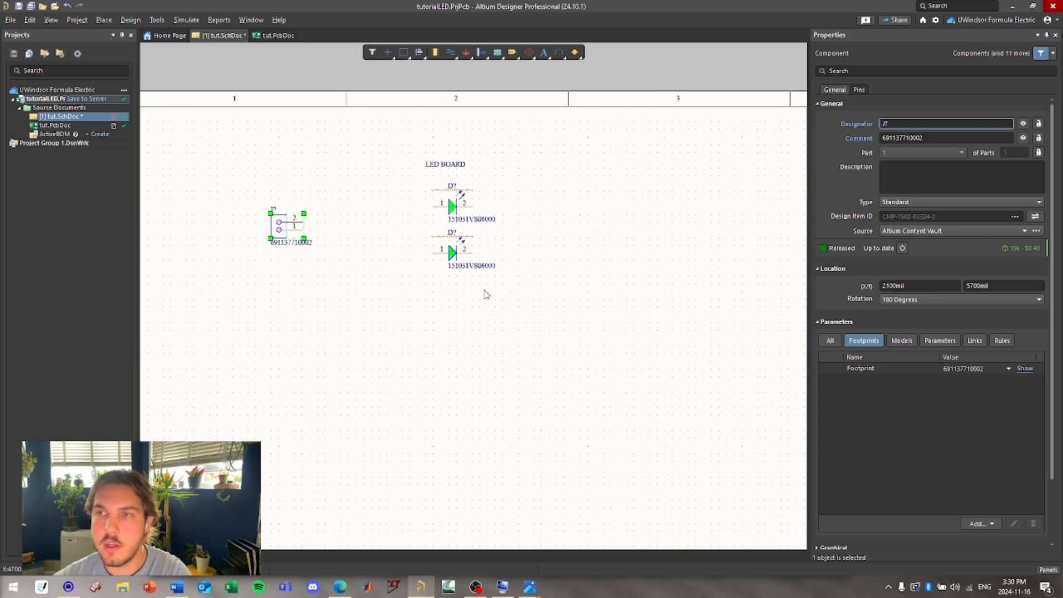
pyautogui.click(440, 304)
pyautogui.moveTo(452, 166); pyautogui.dragTo(283, 177)
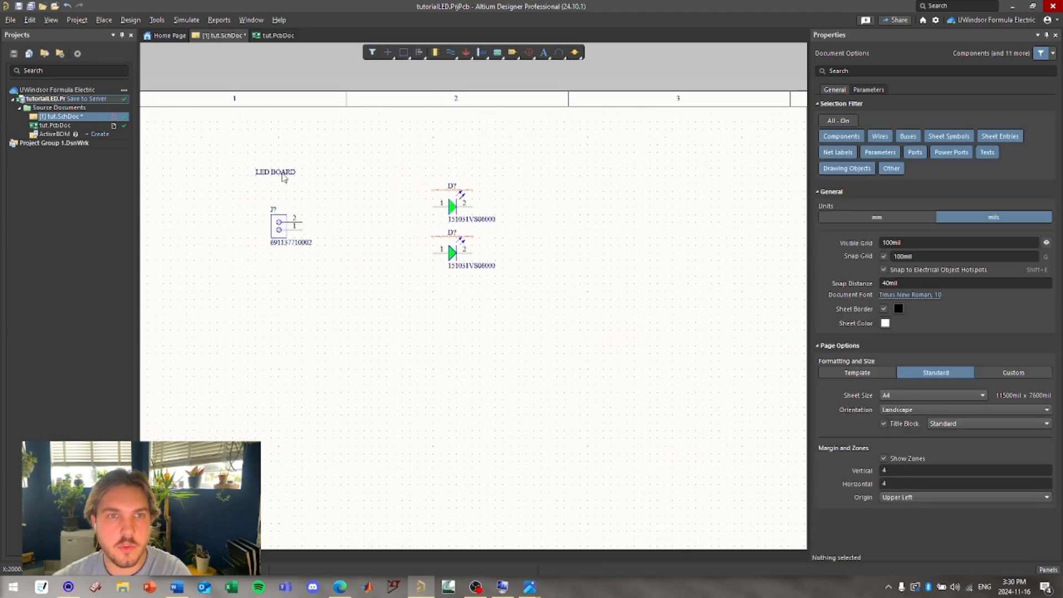
# - Launch Windows Calculator with calc, centre and widen it, and enter 12
pyautogui.click(340, 586)
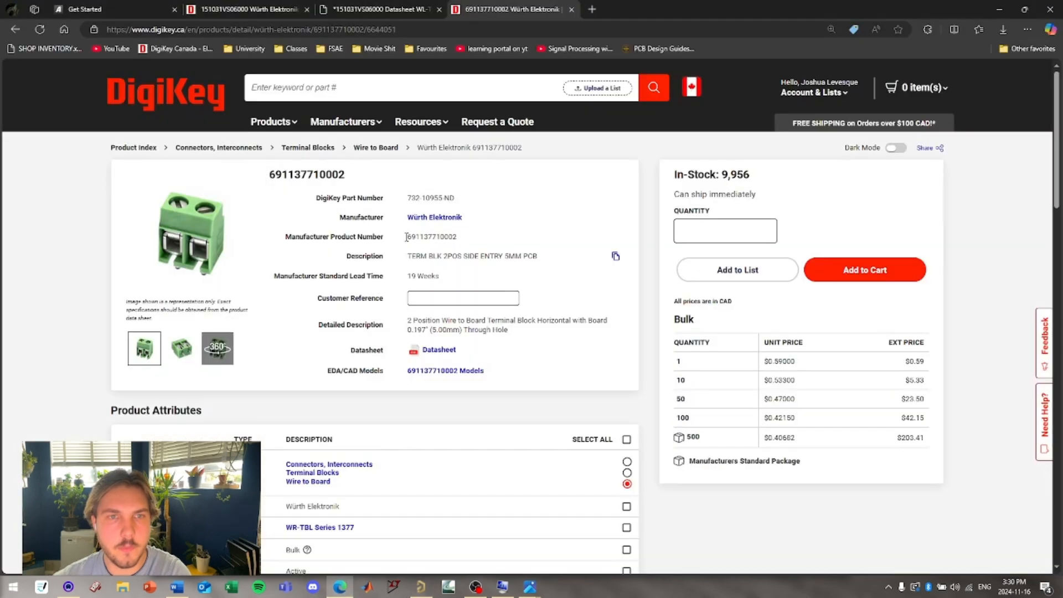
pyautogui.press('super')
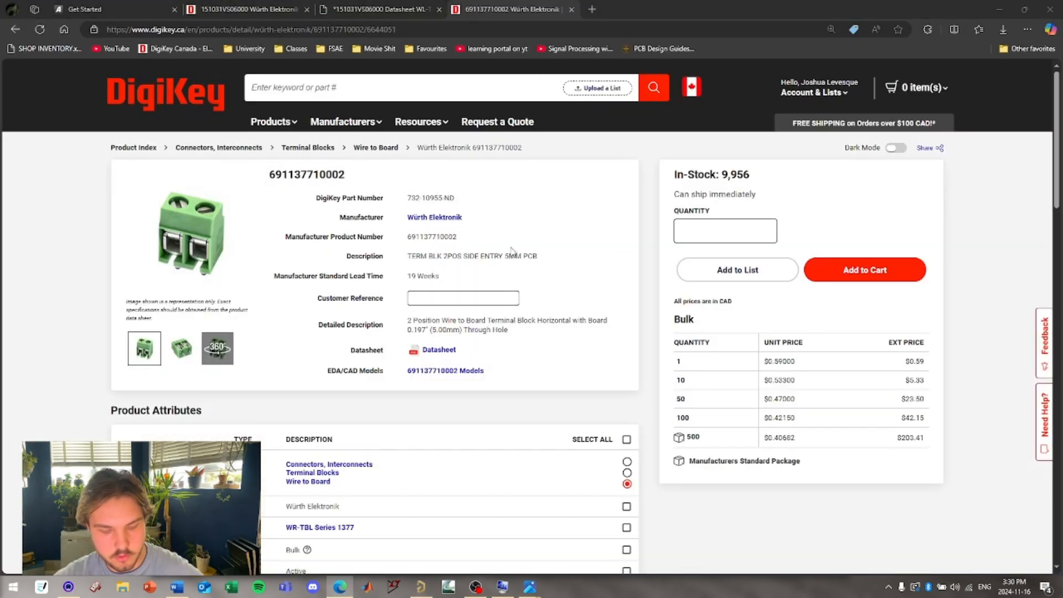
pyautogui.write('calc')
pyautogui.press('Return')
pyautogui.moveTo(765, 62); pyautogui.dragTo(585, 46)
pyautogui.moveTo(793, 104); pyautogui.dragTo(919, 105)
pyautogui.write('12')
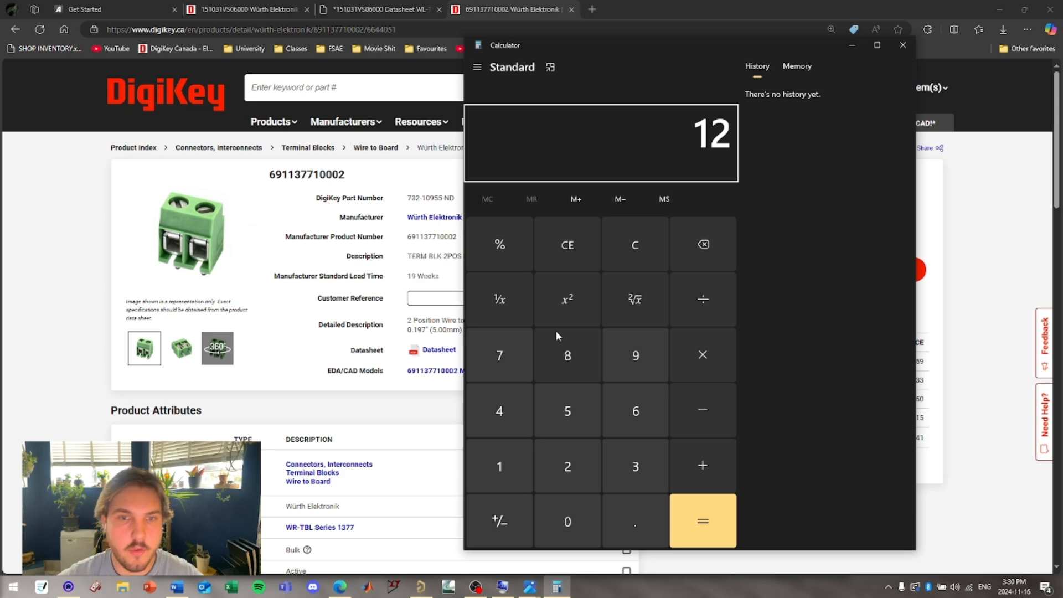
# - Read the LED's 2.2 V forward voltage and subtract it from 12 to get 9.8
pyautogui.click(246, 10)
pyautogui.scroll(-5, 355, 326)
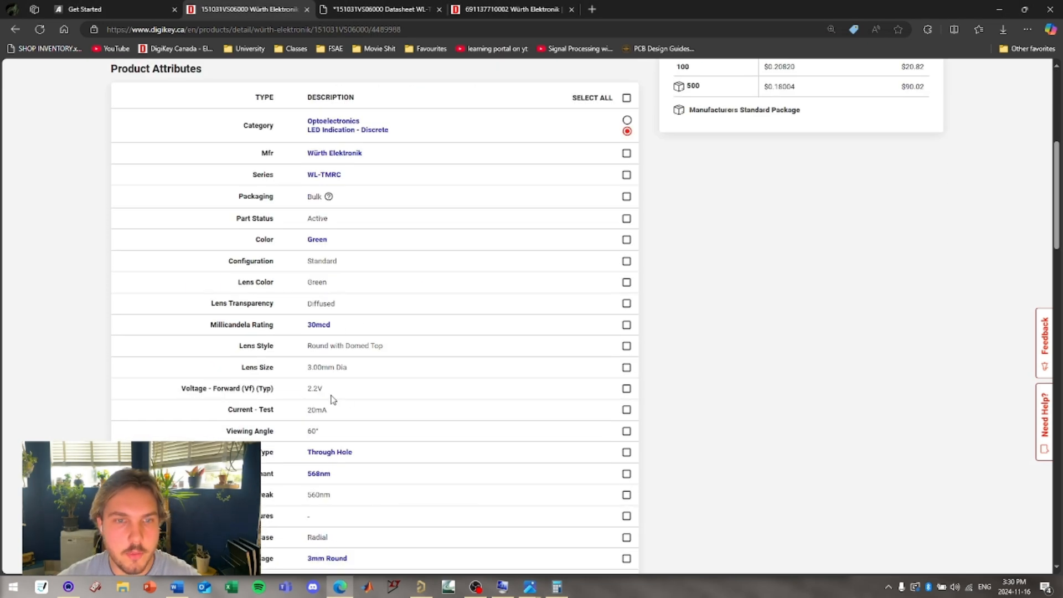
pyautogui.moveTo(327, 391); pyautogui.dragTo(295, 392)
pyautogui.click(374, 404)
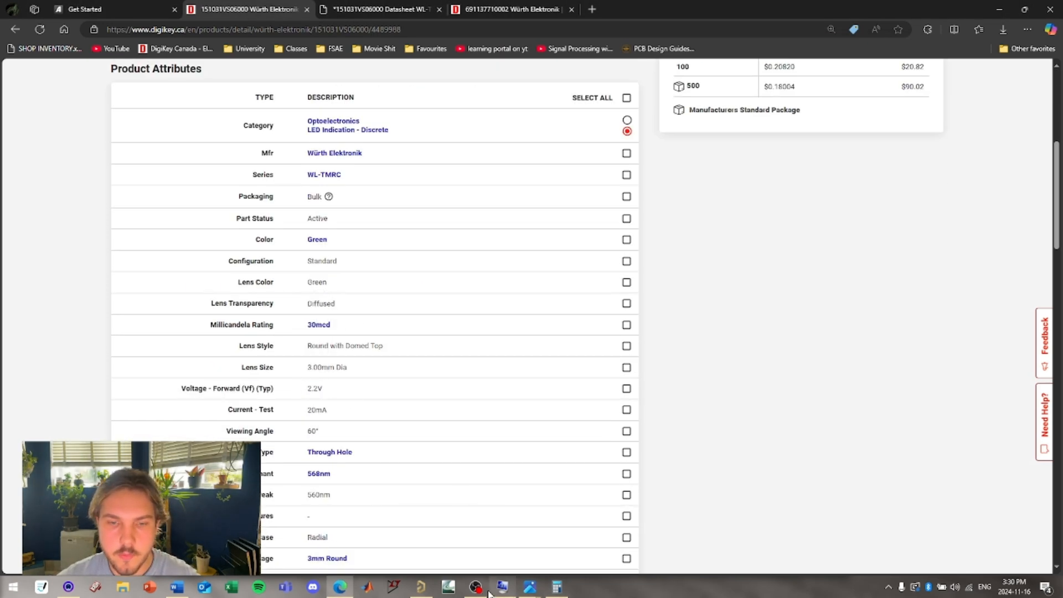
pyautogui.click(556, 586)
pyautogui.click(703, 409)
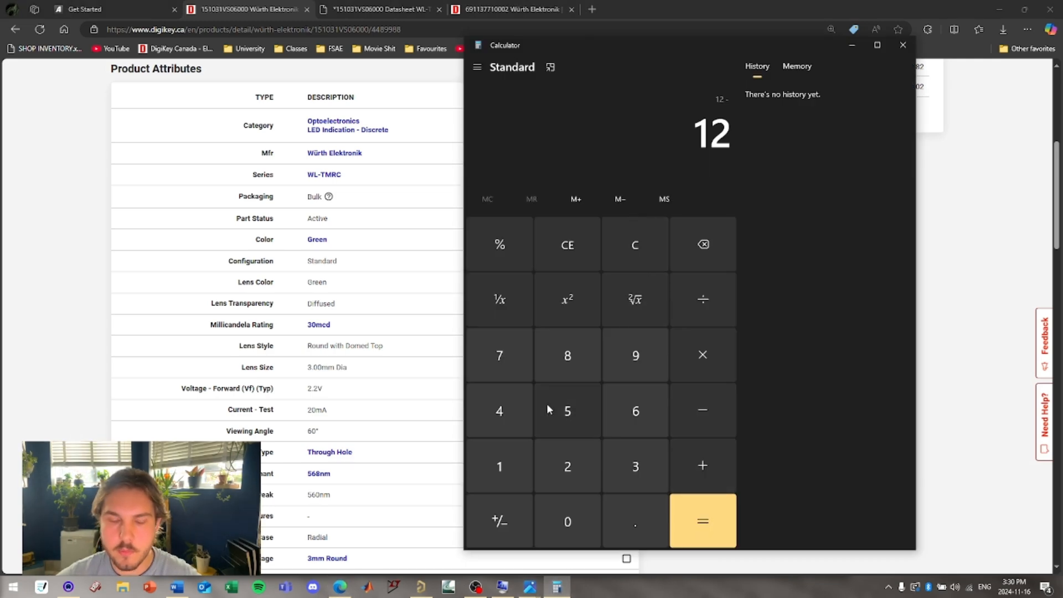
pyautogui.write('2.2')
pyautogui.press('Return')
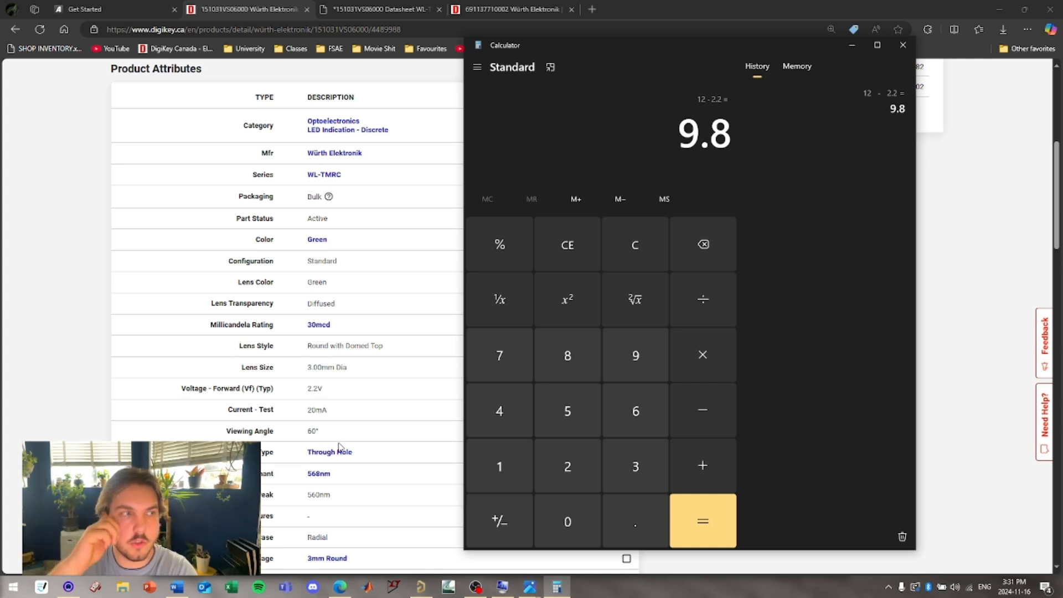
# - Divide 9.8 by 0.04 to get the 245-ohm resistor value, then move Calculator far left
pyautogui.click(702, 300)
pyautogui.click(570, 522)
pyautogui.click(628, 521)
pyautogui.click(569, 521)
pyautogui.click(512, 415)
pyautogui.click(687, 520)
pyautogui.moveTo(665, 136); pyautogui.dragTo(673, 161)
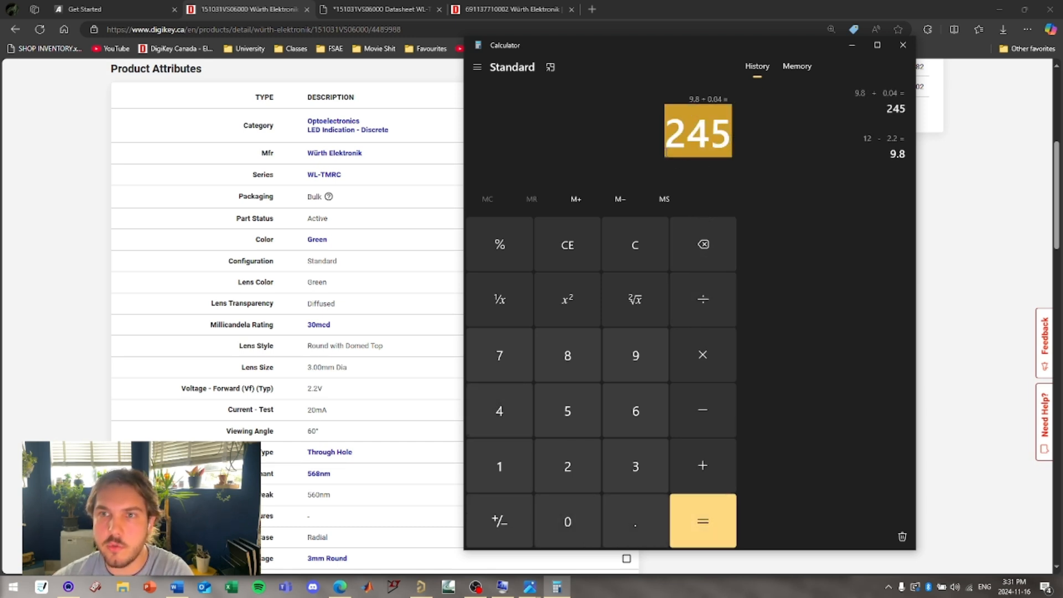
pyautogui.click(673, 161)
pyautogui.moveTo(583, 43); pyautogui.dragTo(148, 42)
# - Bring the standard resistor values chart forward in Photos and move it right
pyautogui.click(999, 9)
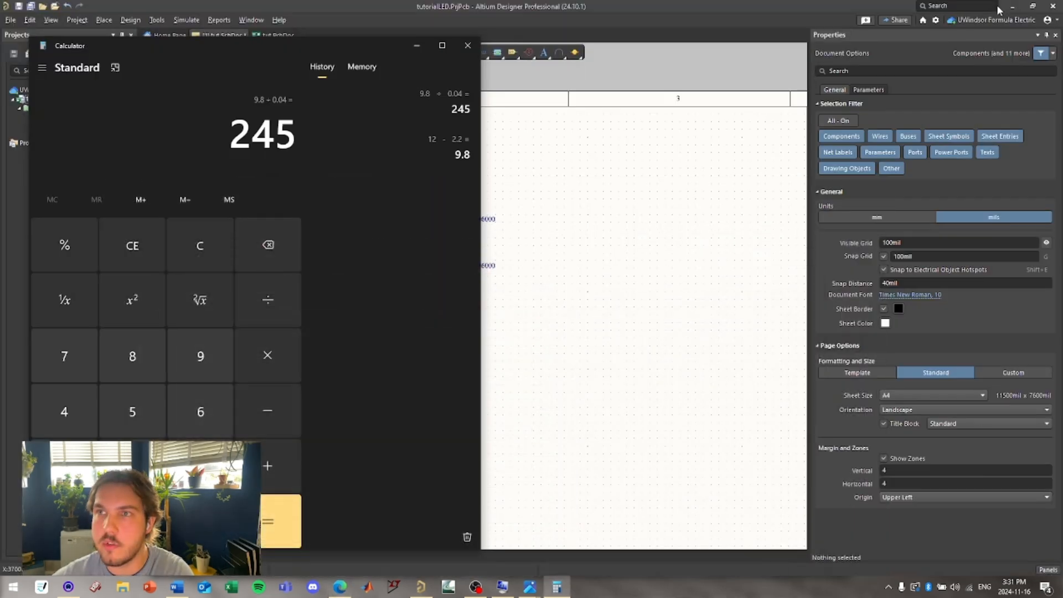
pyautogui.click(1002, 8)
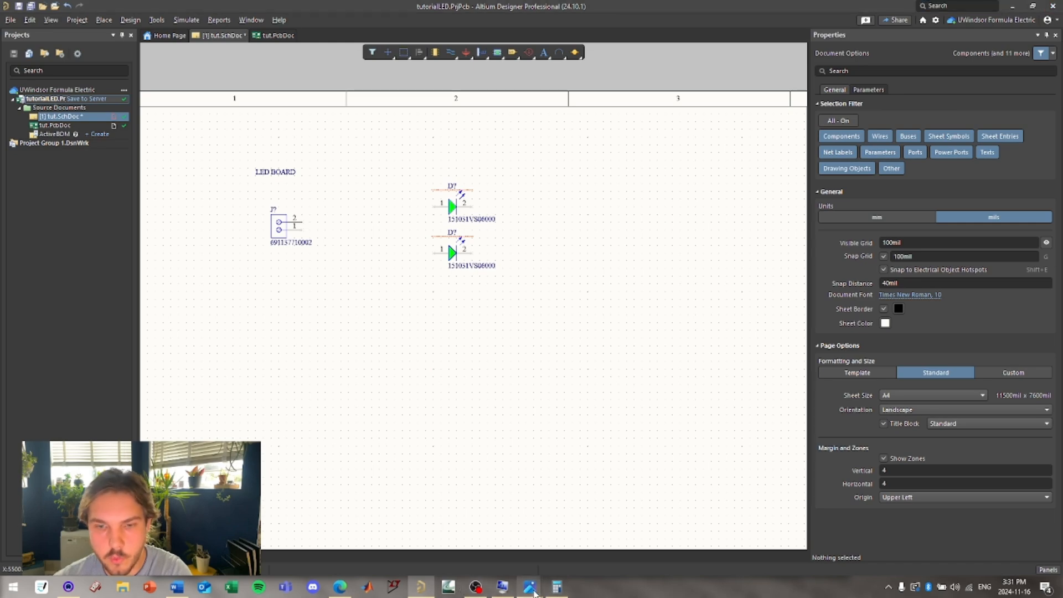
pyautogui.moveTo(529, 587)
pyautogui.click(491, 540)
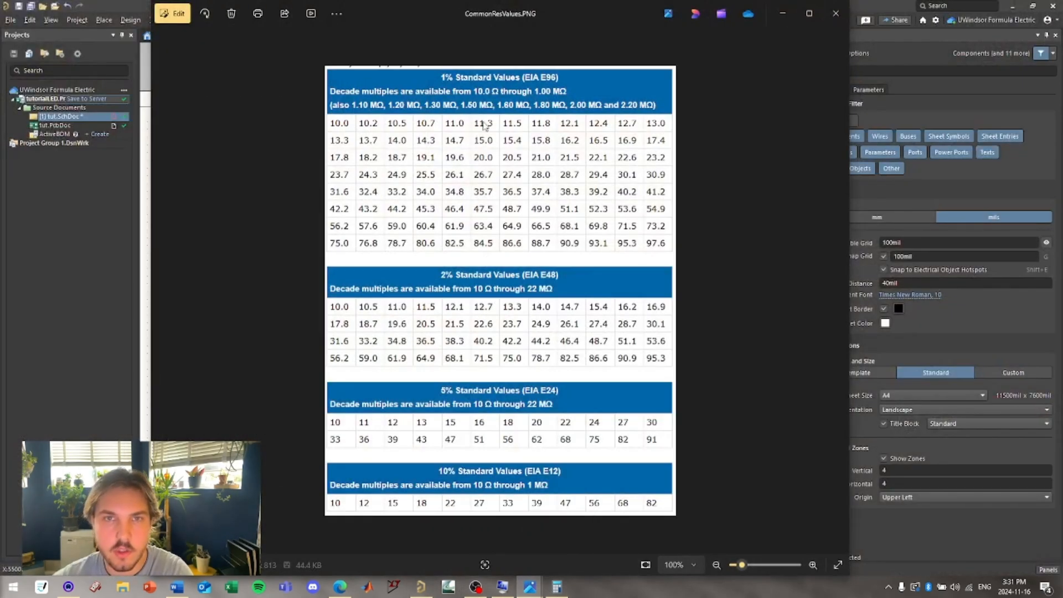
pyautogui.scroll(1, 449, 120)
pyautogui.moveTo(449, 15); pyautogui.dragTo(620, 23)
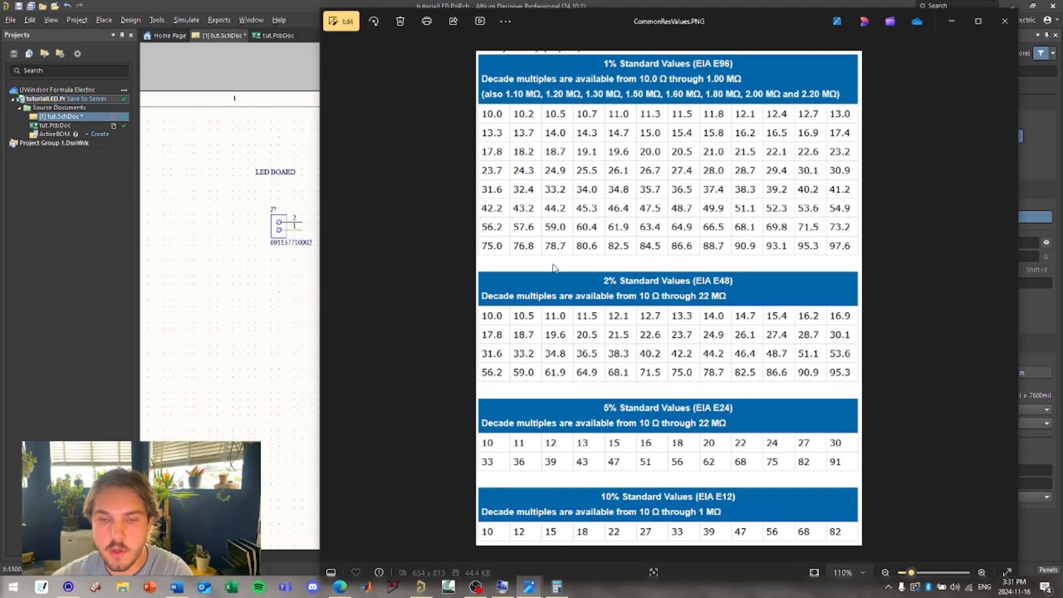
# - Reposition a narrower Calculator at top-left, clear 245, and enter 9.8
pyautogui.click(557, 587)
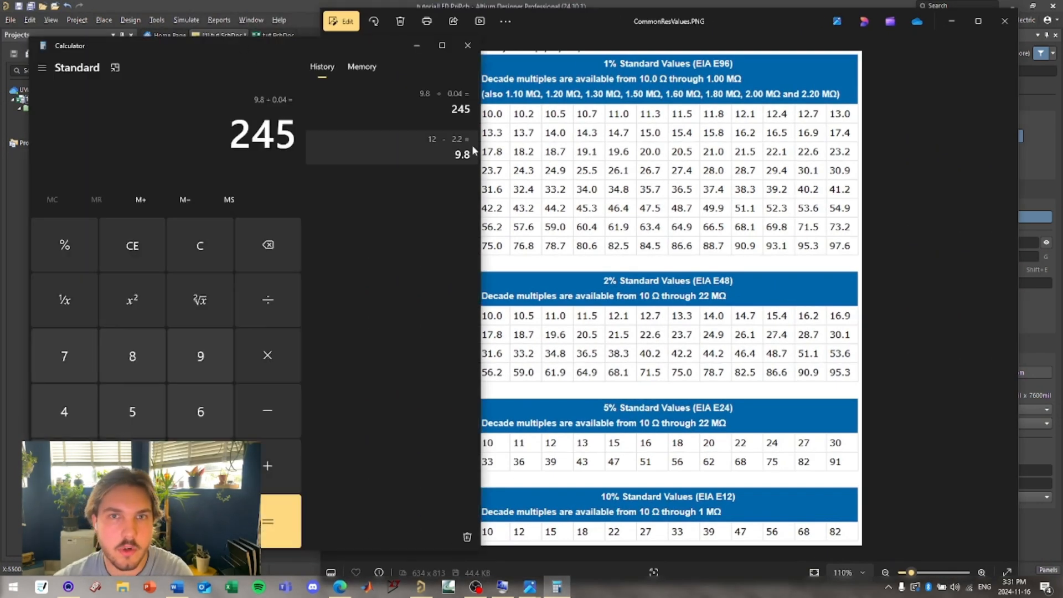
pyautogui.moveTo(478, 147); pyautogui.dragTo(350, 148)
pyautogui.moveTo(214, 62); pyautogui.dragTo(193, 37)
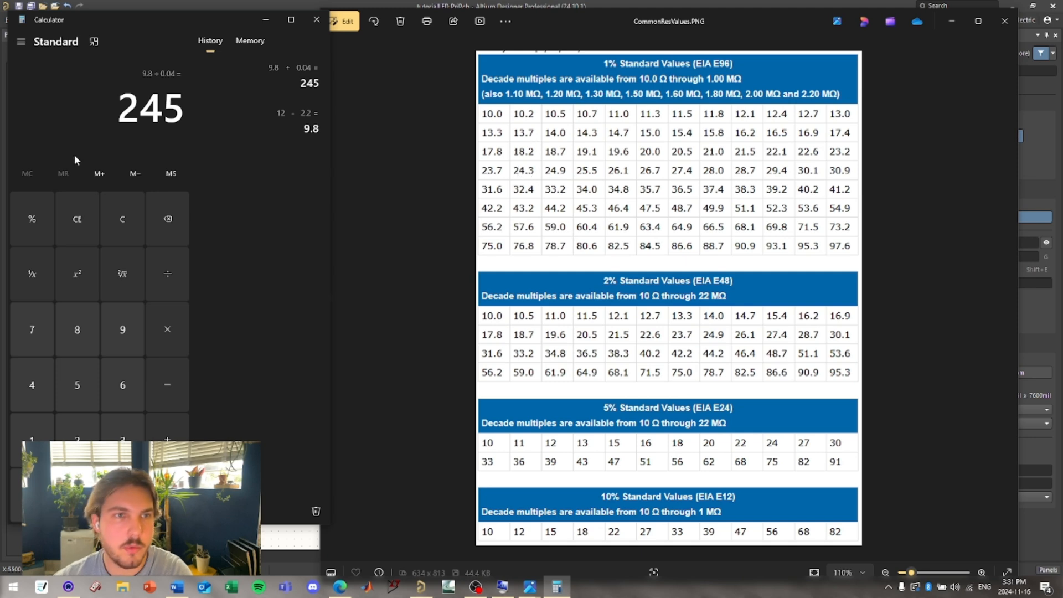
pyautogui.click(85, 225)
pyautogui.click(103, 340)
pyautogui.click(122, 493)
pyautogui.click(77, 327)
# - Divide 9.8 by the standard 243-ohm value to get the LED current
pyautogui.click(166, 276)
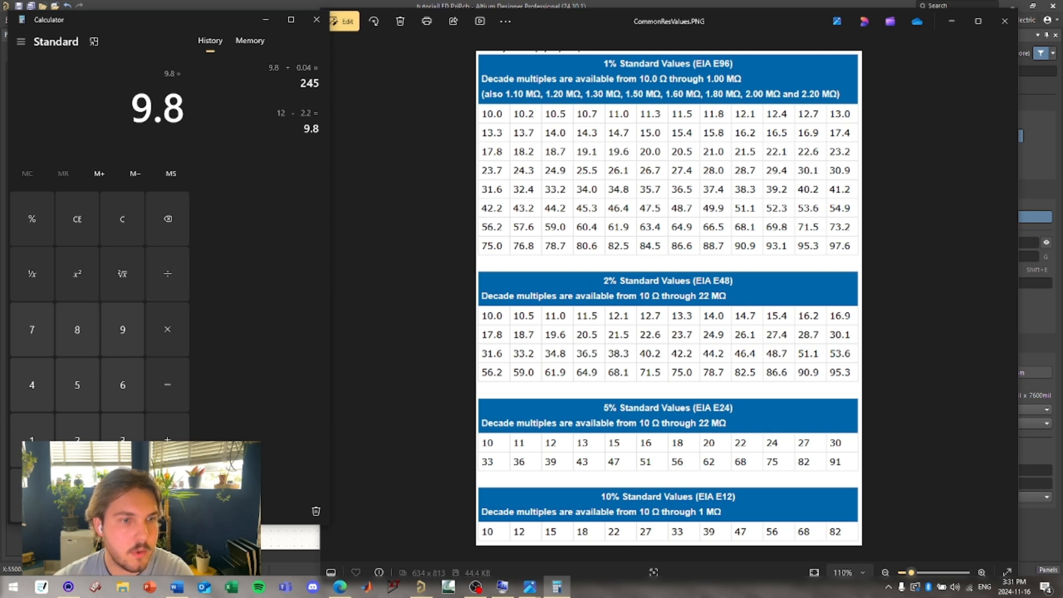
pyautogui.click(77, 437)
pyautogui.click(49, 395)
pyautogui.click(123, 432)
pyautogui.click(167, 493)
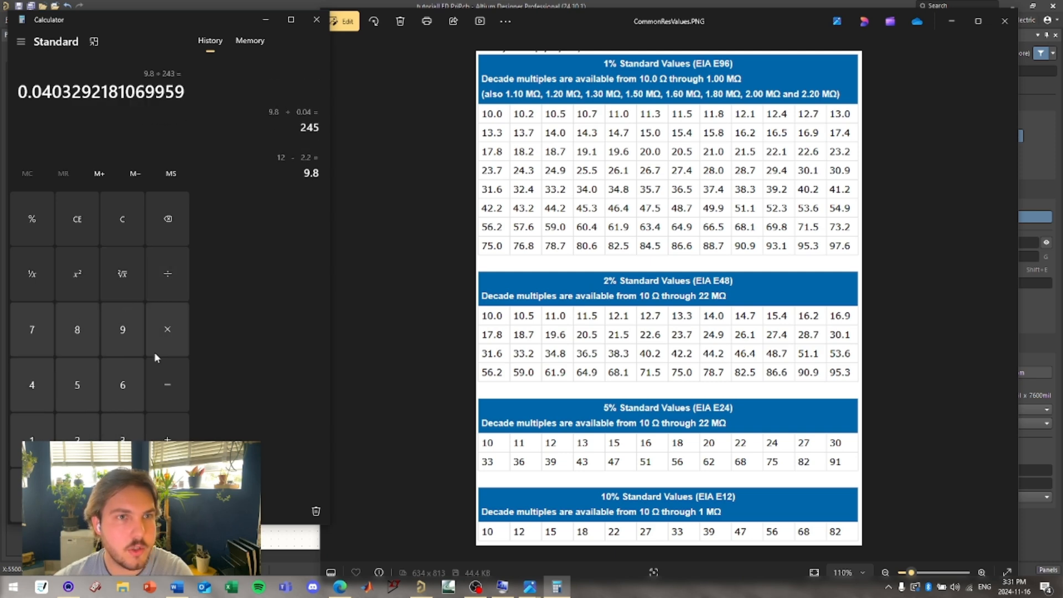
pyautogui.moveTo(44, 90); pyautogui.dragTo(74, 112)
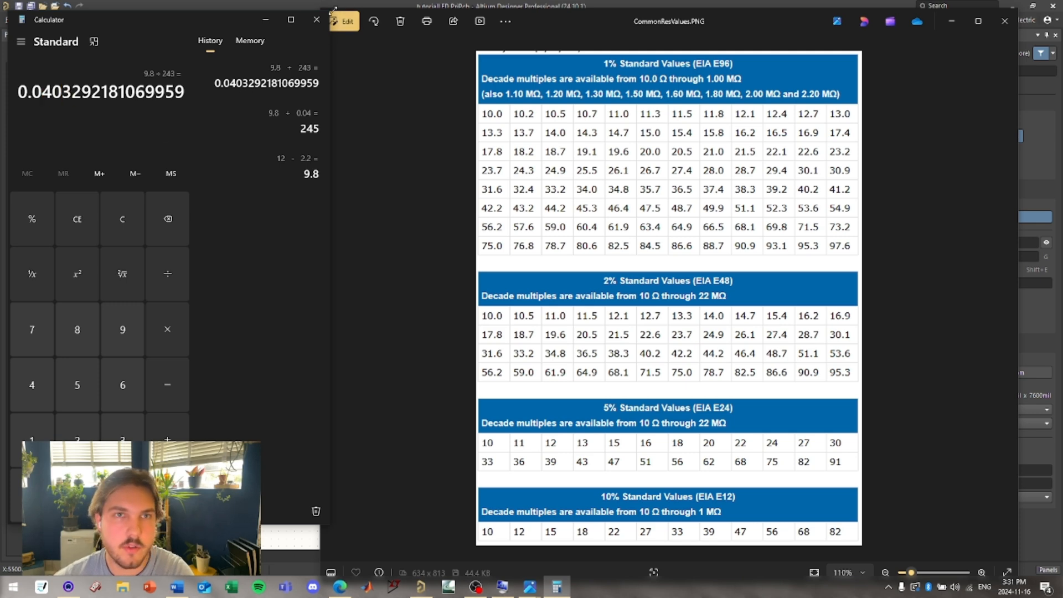
# - Close Calculator and return to the 151031VS06000 LED datasheet in the browser
pyautogui.click(316, 20)
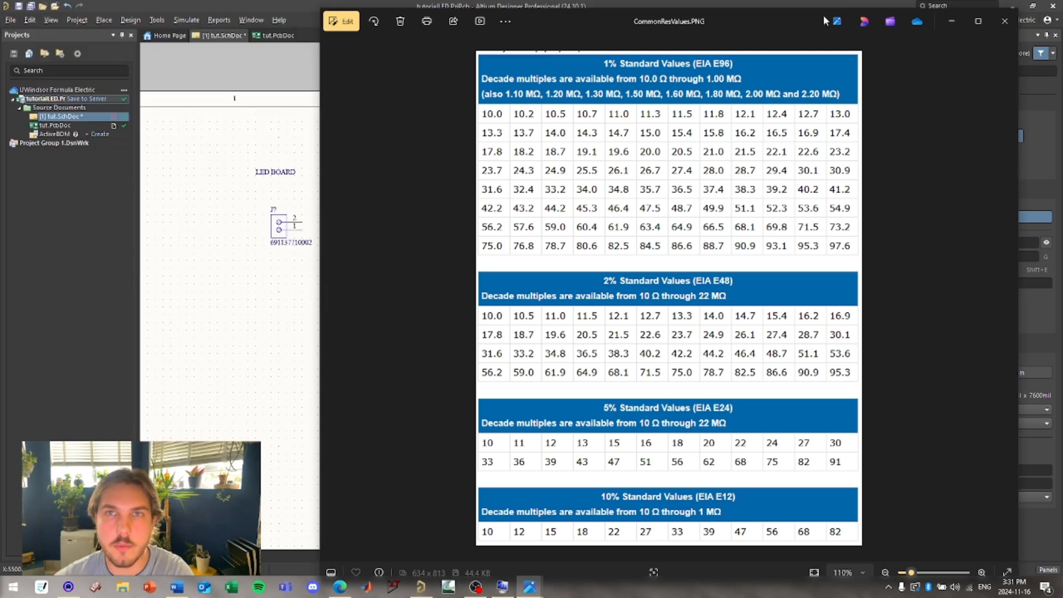
pyautogui.click(340, 587)
pyautogui.click(376, 10)
# - Check the LED's Absolute Maximum Ratings (30 mA forward current), then go to the DigiKey terminal block tab
pyautogui.scroll(15, 699, 415)
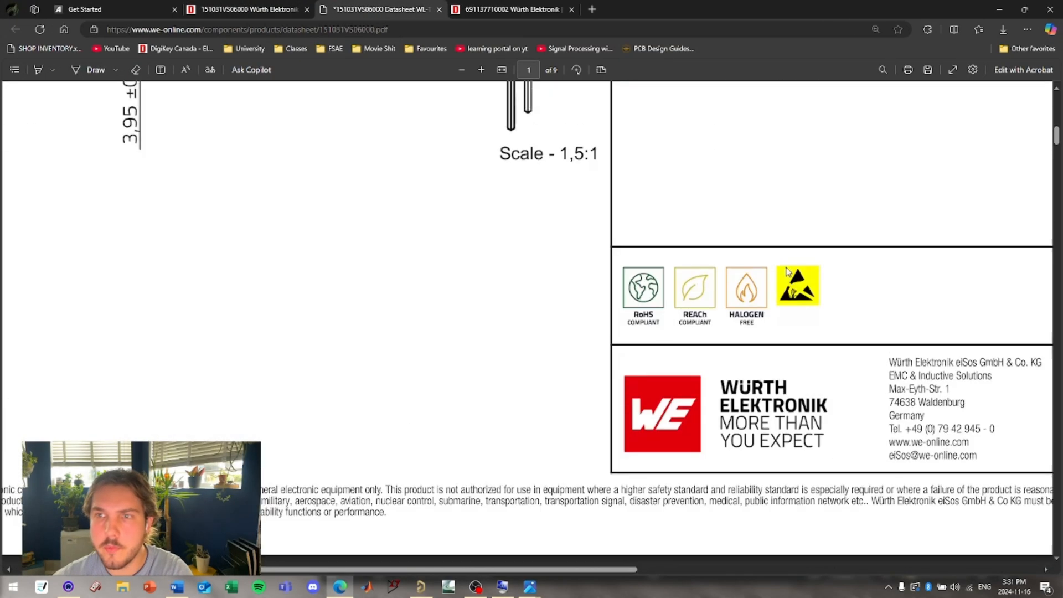
pyautogui.moveTo(505, 570); pyautogui.dragTo(771, 394)
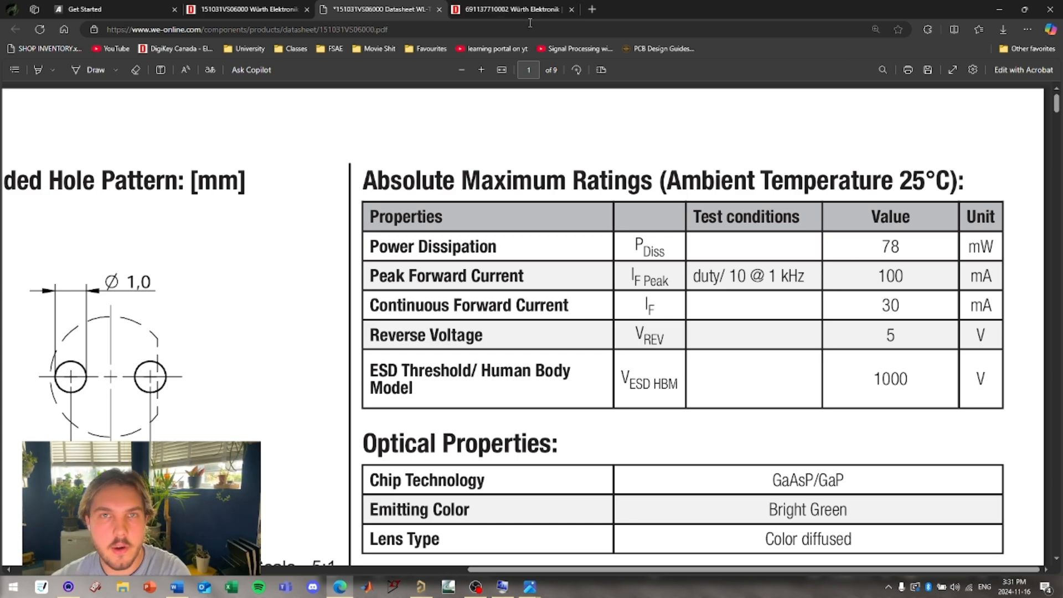
pyautogui.click(510, 9)
# - Launch Calculator and evaluate 9.8/0.04, giving 245
pyautogui.click(503, 586)
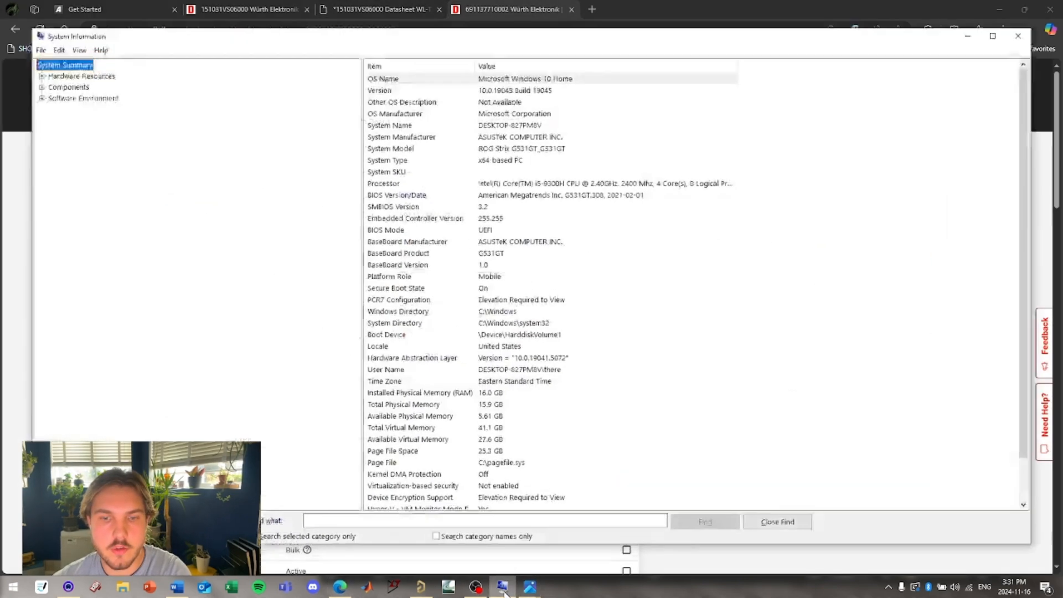
pyautogui.click(503, 587)
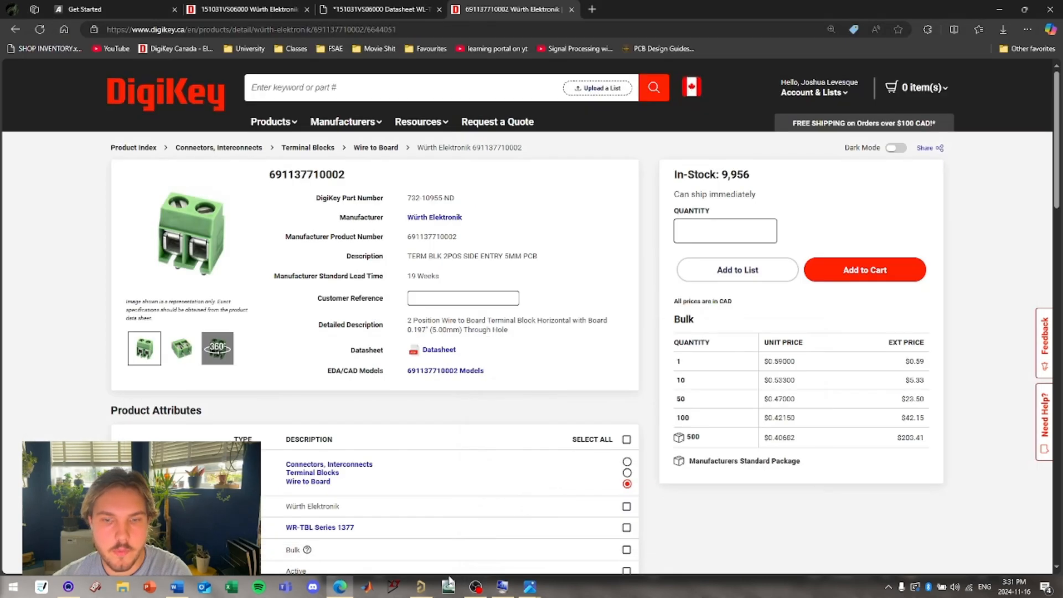
pyautogui.press('super')
pyautogui.write('calc')
pyautogui.press('Return')
pyautogui.write('9')
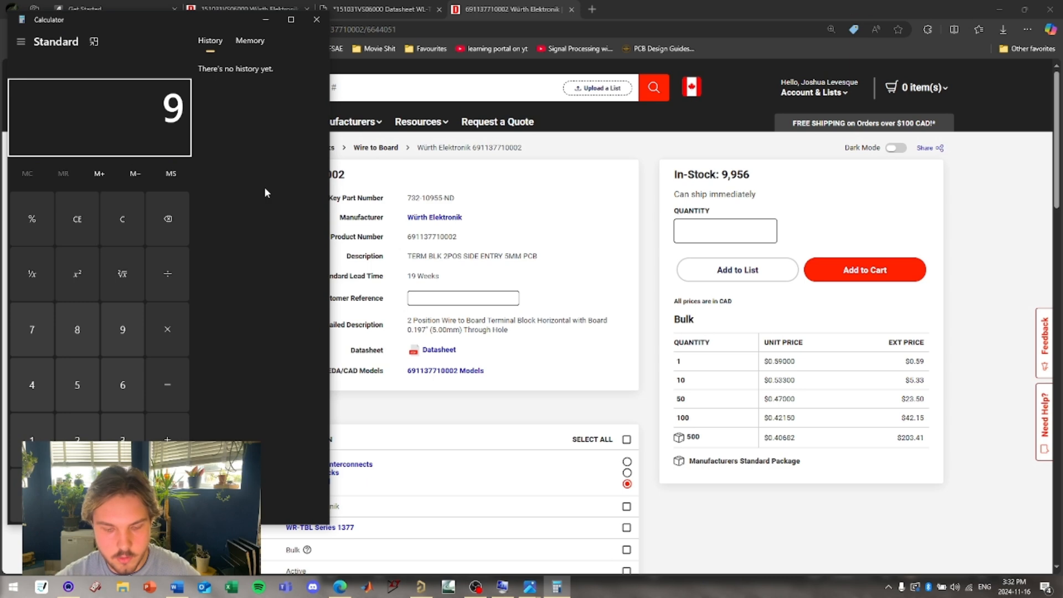
pyautogui.write('.8')
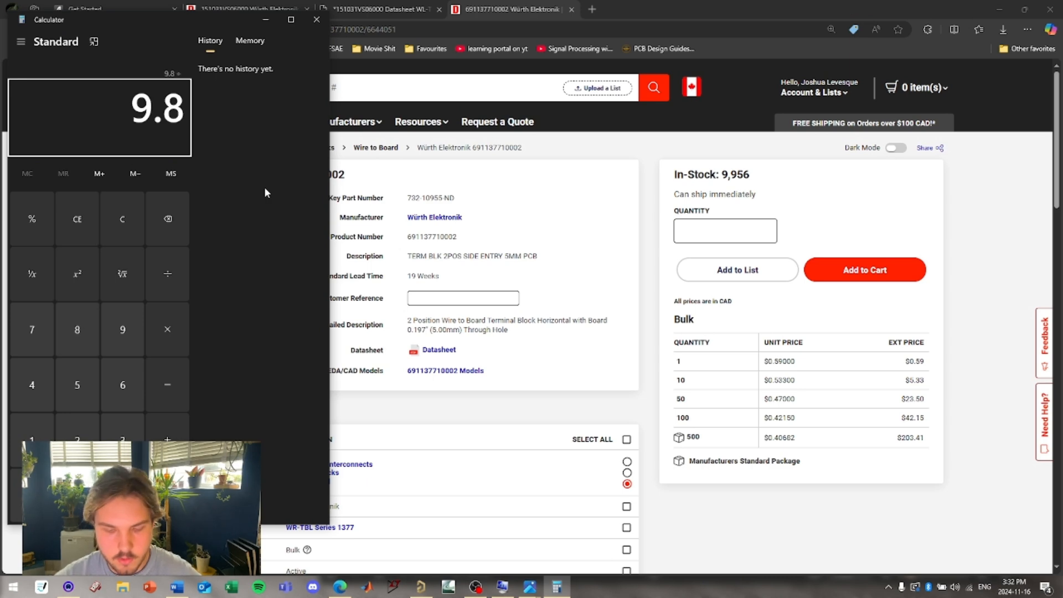
pyautogui.write('/0.04')
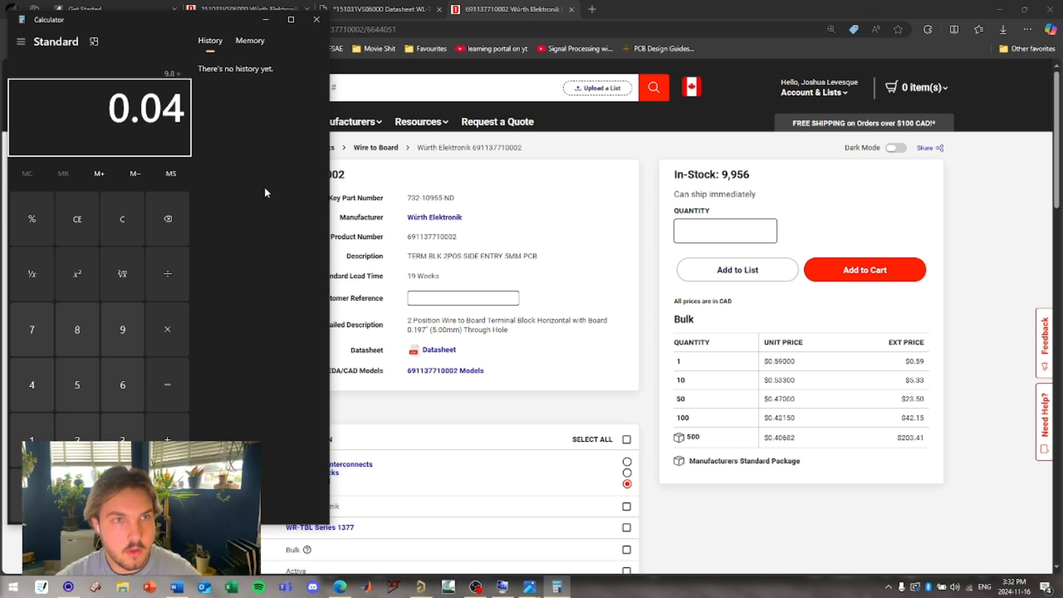
pyautogui.press('Return')
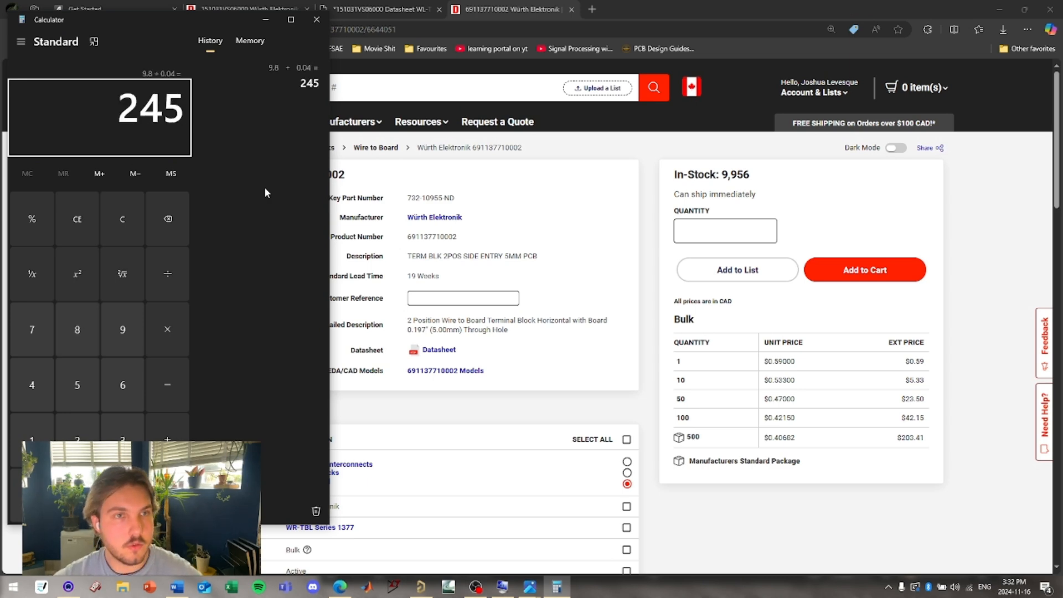
# - Set Calculator aside and bring up the standard resistor values chart
pyautogui.click(265, 19)
pyautogui.click(556, 588)
pyautogui.click(529, 587)
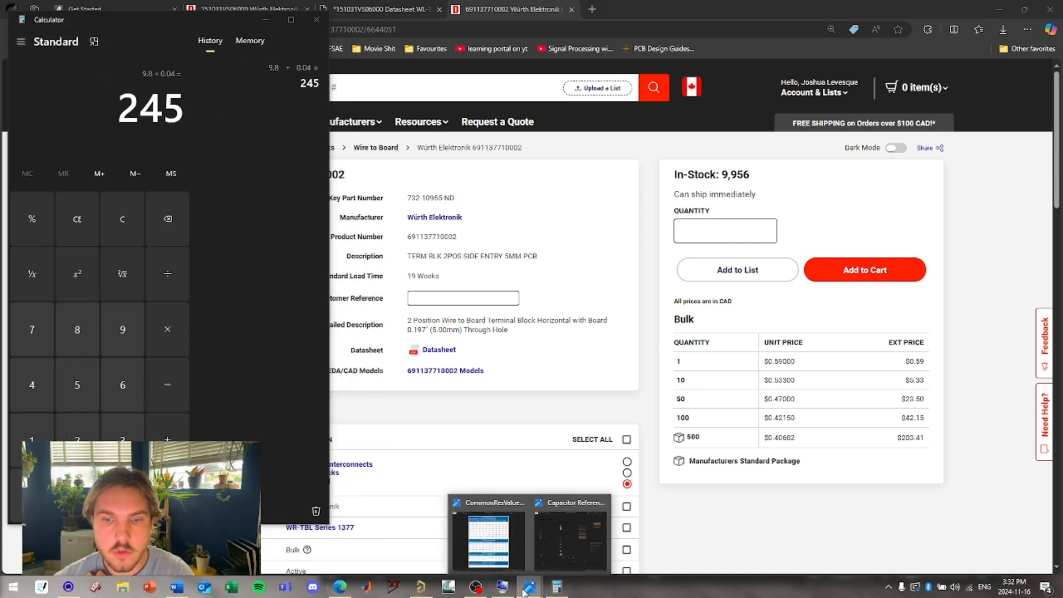
pyautogui.click(520, 551)
# - Search DigiKey for resistors and open the Through Hole Resistors category
pyautogui.click(951, 21)
pyautogui.click(266, 20)
pyautogui.click(321, 99)
pyautogui.moveTo(379, 117)
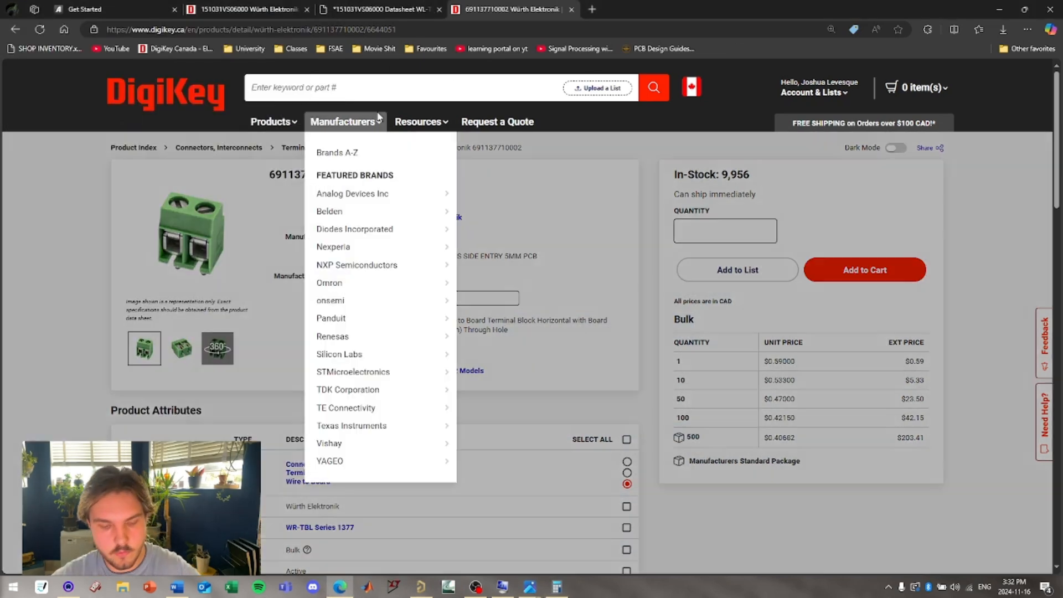
pyautogui.write('ressitor')
pyautogui.press('Return')
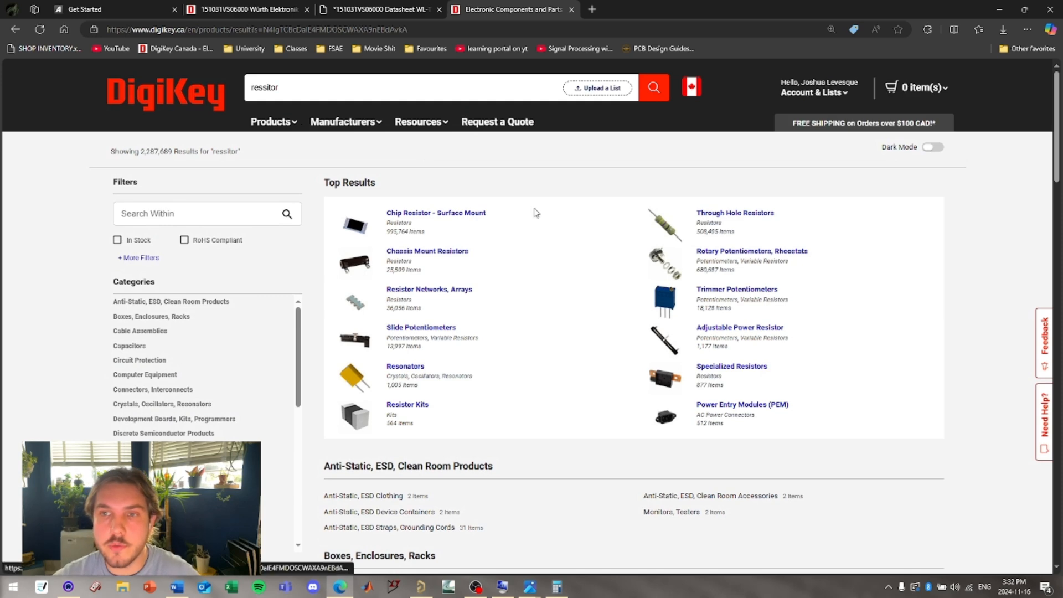
pyautogui.click(731, 217)
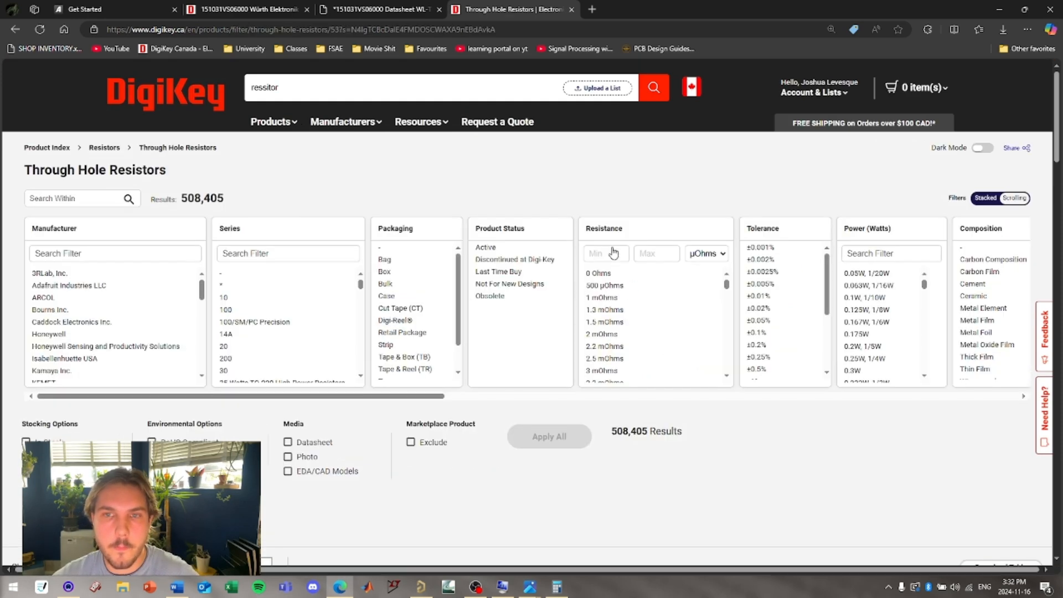
# - Filter resistance to 243 Ohms min and max, in stock, with EDA/CAD models
pyautogui.write('243')
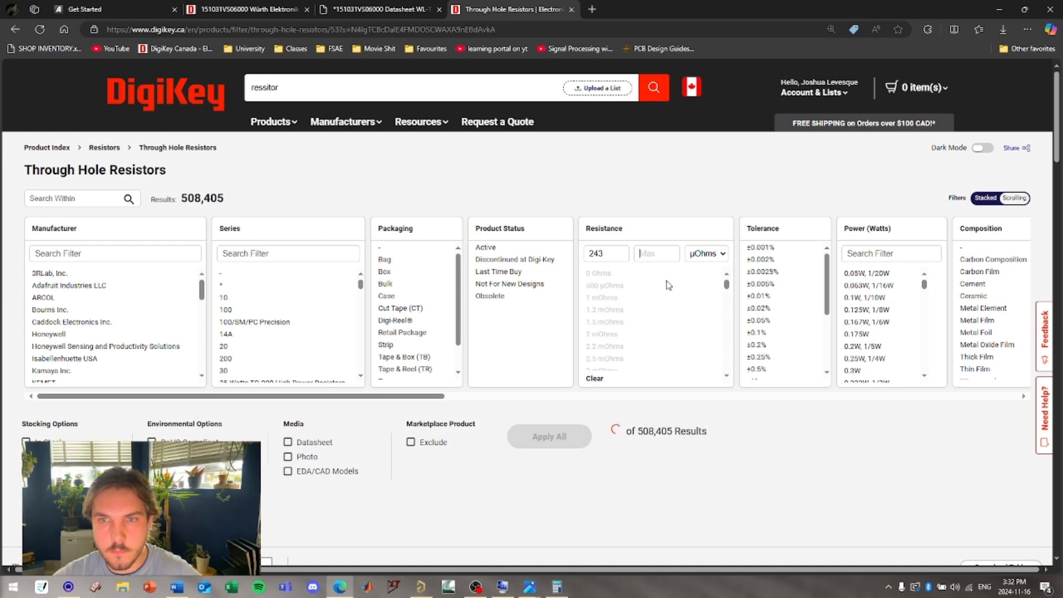
pyautogui.write('243')
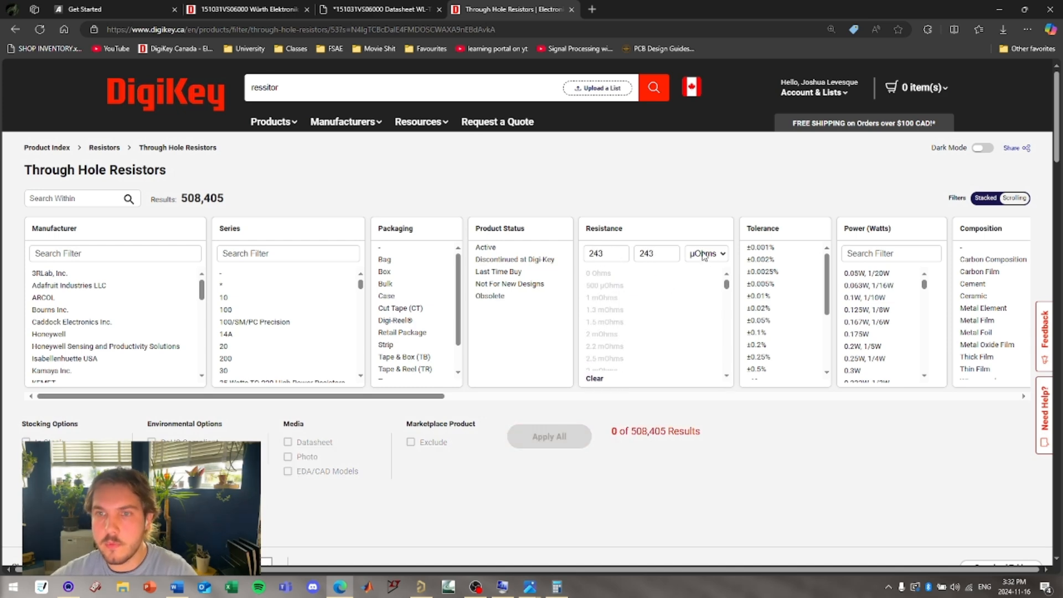
pyautogui.click(705, 254)
pyautogui.click(702, 299)
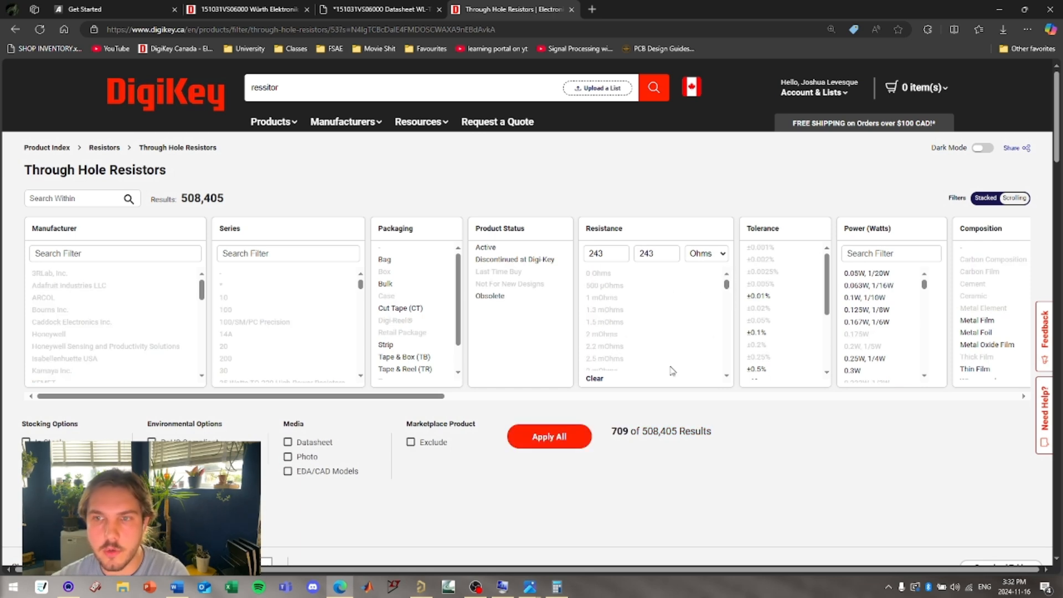
pyautogui.click(26, 441)
pyautogui.click(287, 471)
pyautogui.moveTo(393, 397); pyautogui.dragTo(486, 385)
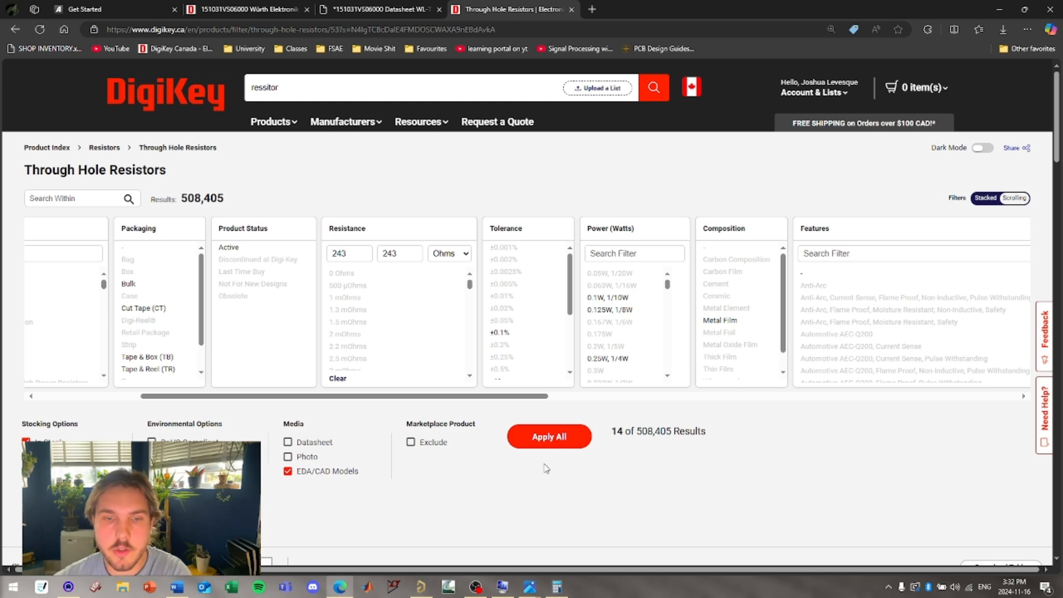
# - Calculate the resistor power as 9.8 × 0.04 = 0.392 W and select the result
pyautogui.click(556, 587)
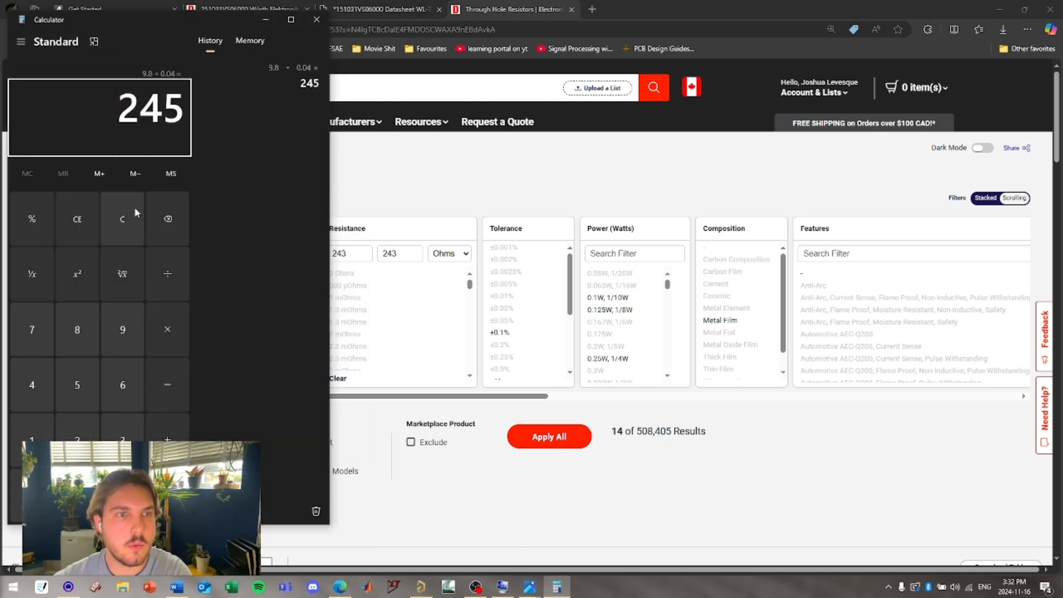
pyautogui.click(122, 219)
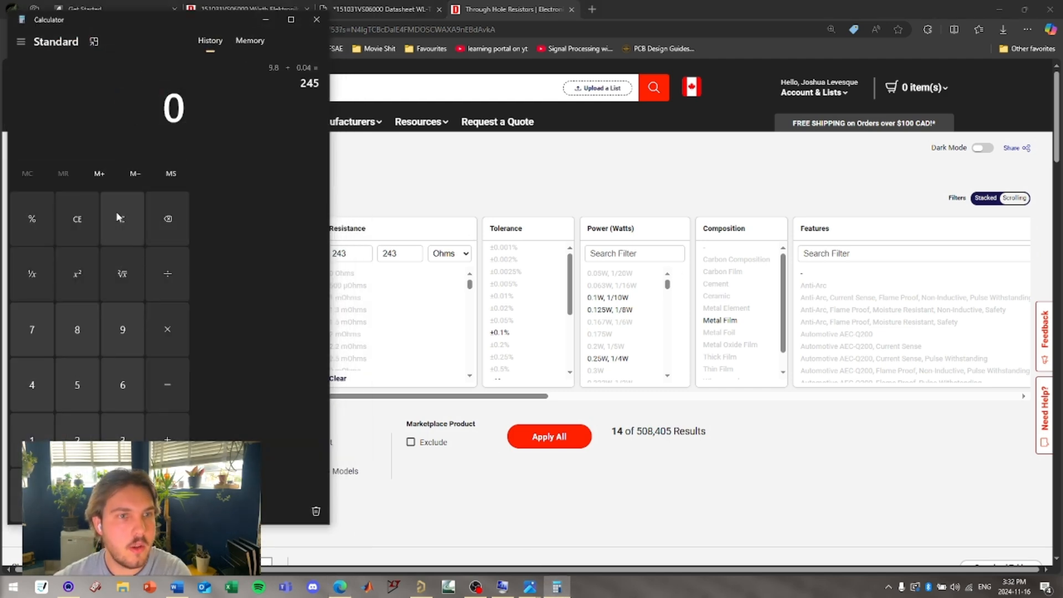
pyautogui.click(140, 313)
pyautogui.press('BackSpace')
pyautogui.write('2.2')
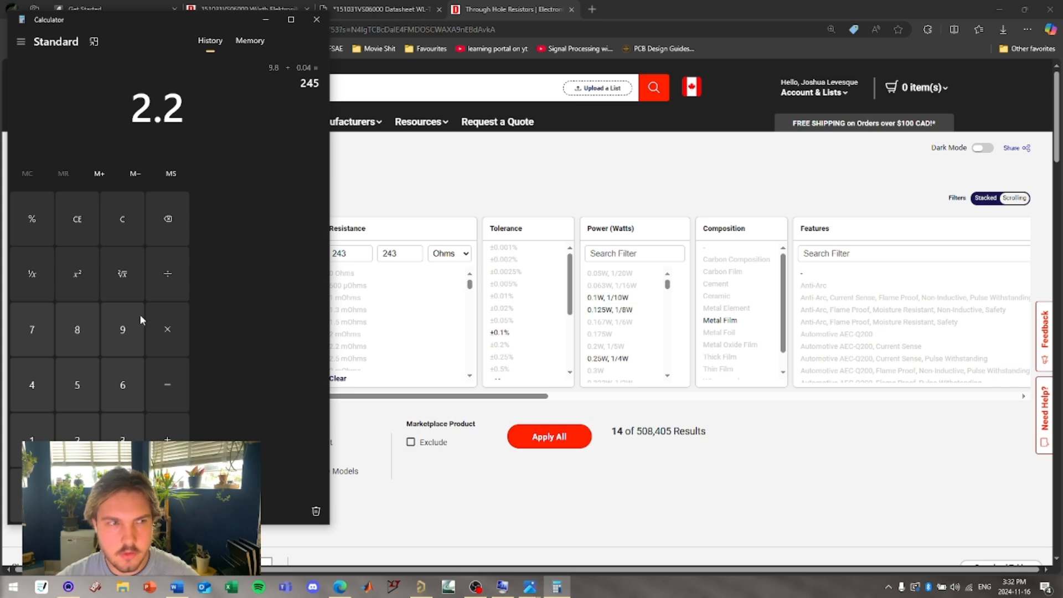
pyautogui.press('BackSpace')
pyautogui.press('BackSpace')
pyautogui.press('BackSpace')
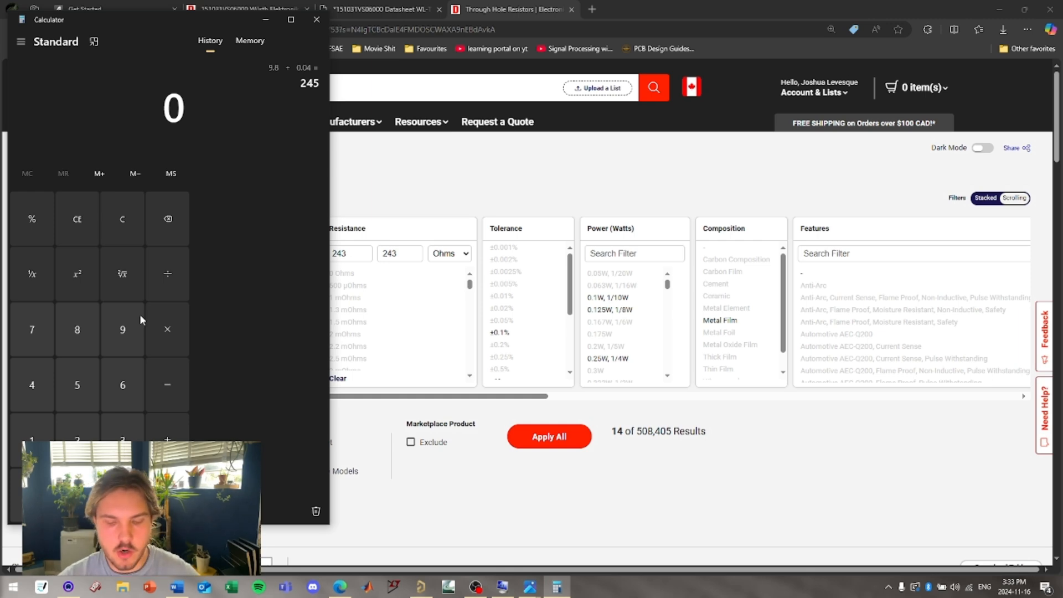
pyautogui.write('9.8')
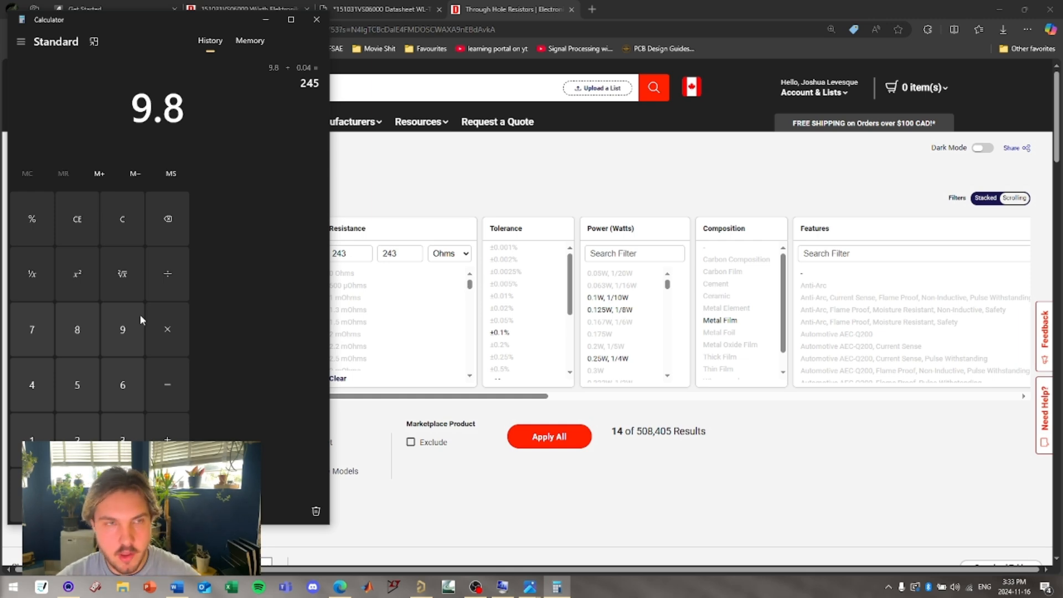
pyautogui.write('0.04')
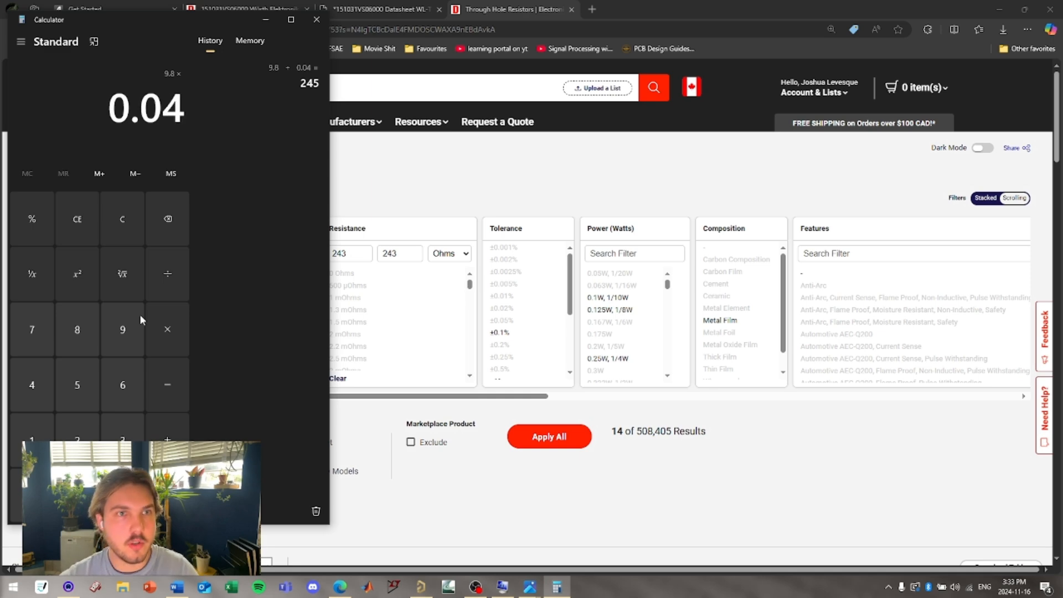
pyautogui.press('Return')
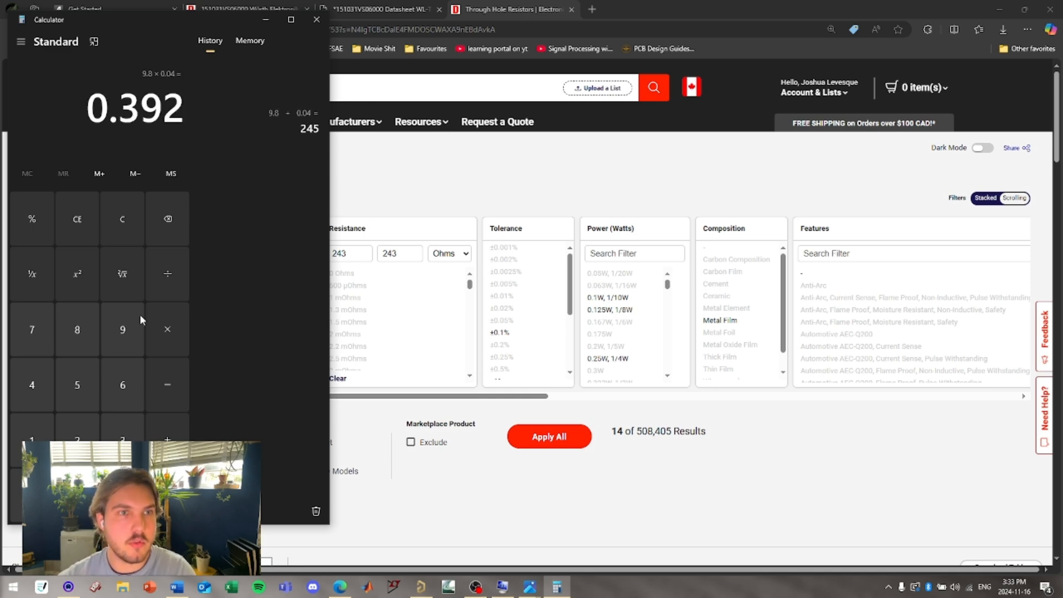
pyautogui.moveTo(97, 112); pyautogui.dragTo(186, 111)
# - Add a 0.6 W power filter and apply all filters, leaving three 243-ohm resistors
pyautogui.click(462, 186)
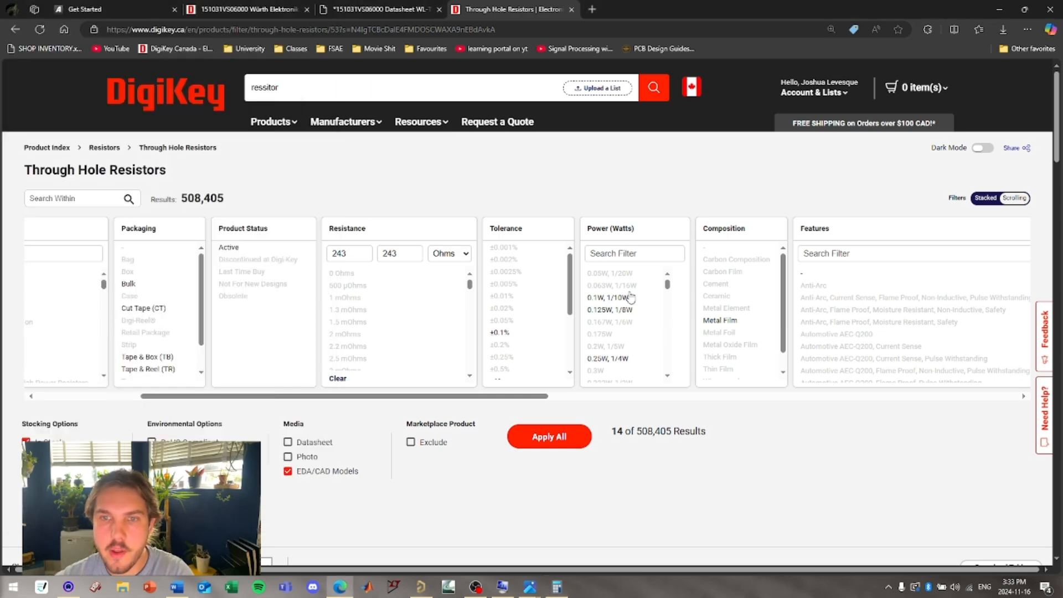
pyautogui.scroll(-3, 631, 315)
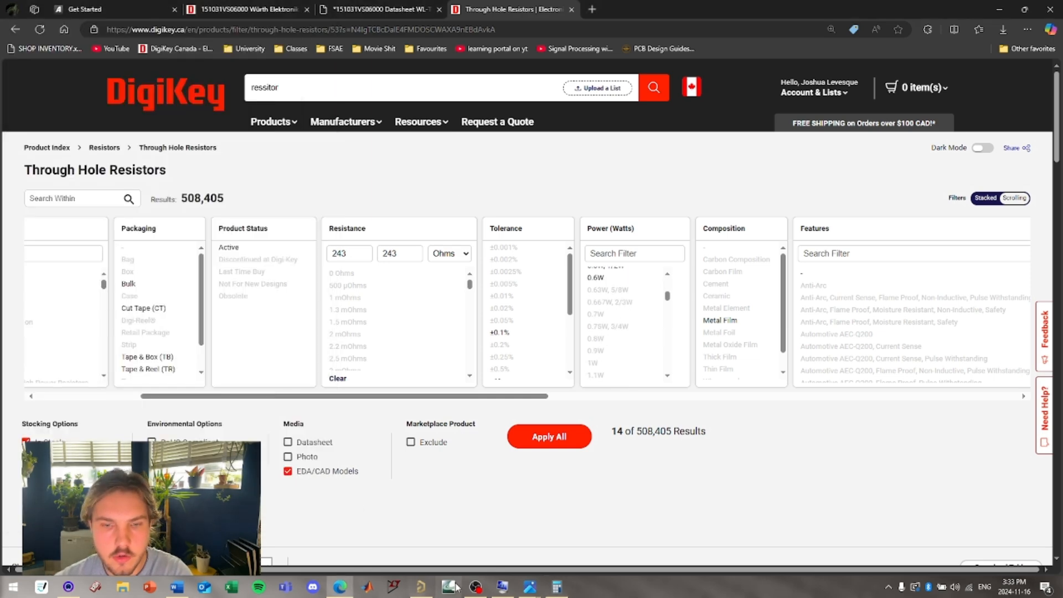
pyautogui.click(557, 588)
pyautogui.scroll(2, 645, 323)
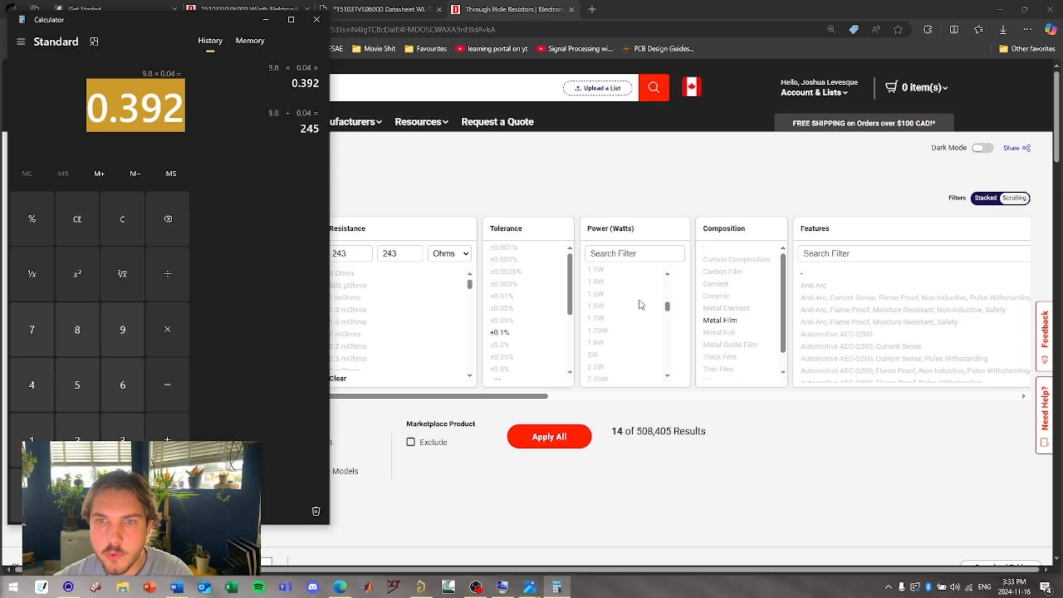
pyautogui.click(609, 334)
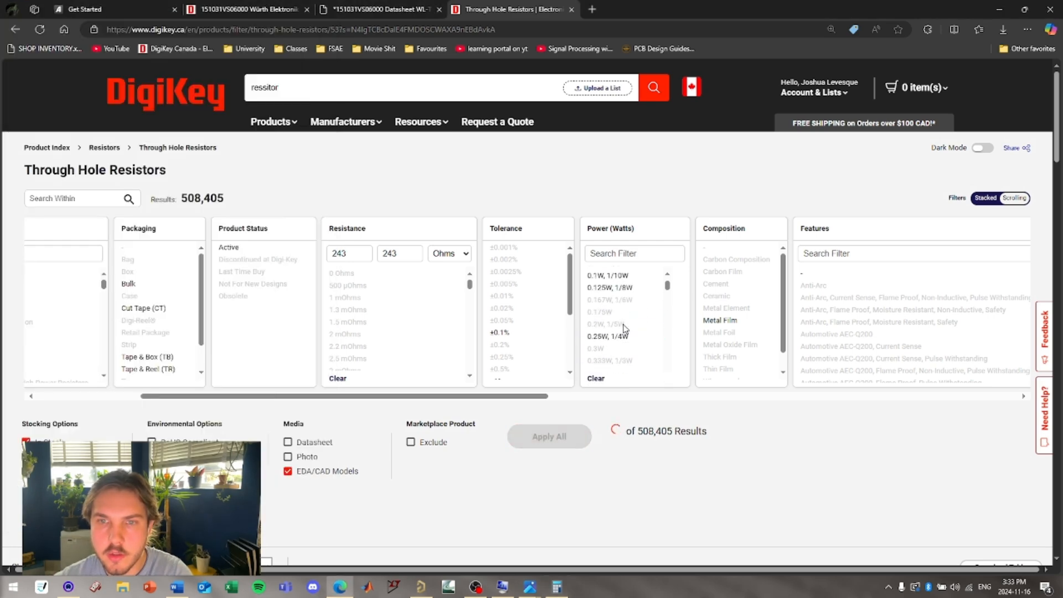
pyautogui.scroll(2, 620, 351)
pyautogui.scroll(-10, 615, 322)
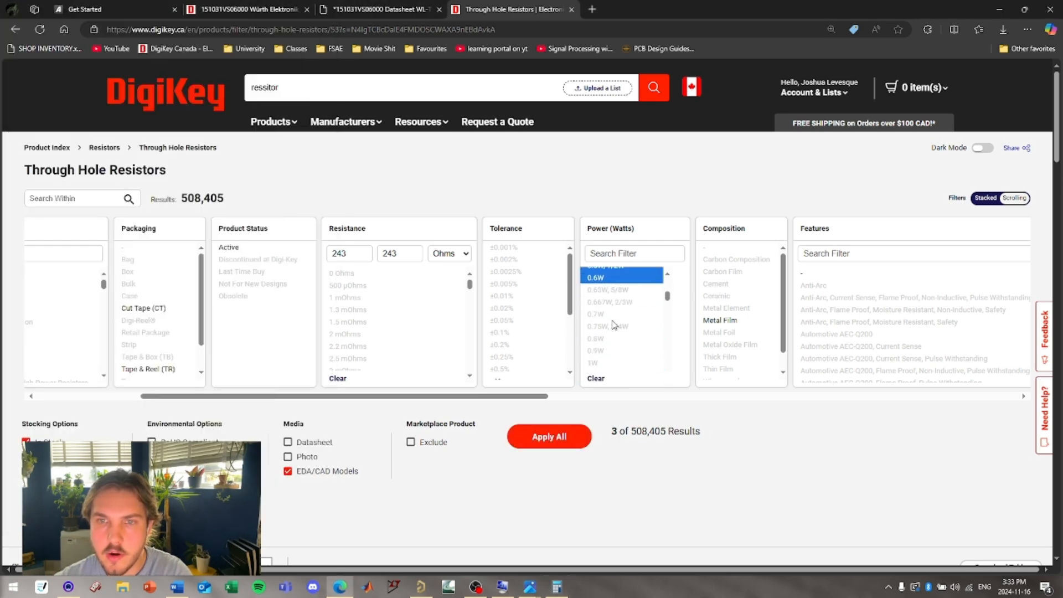
pyautogui.scroll(-5, 613, 321)
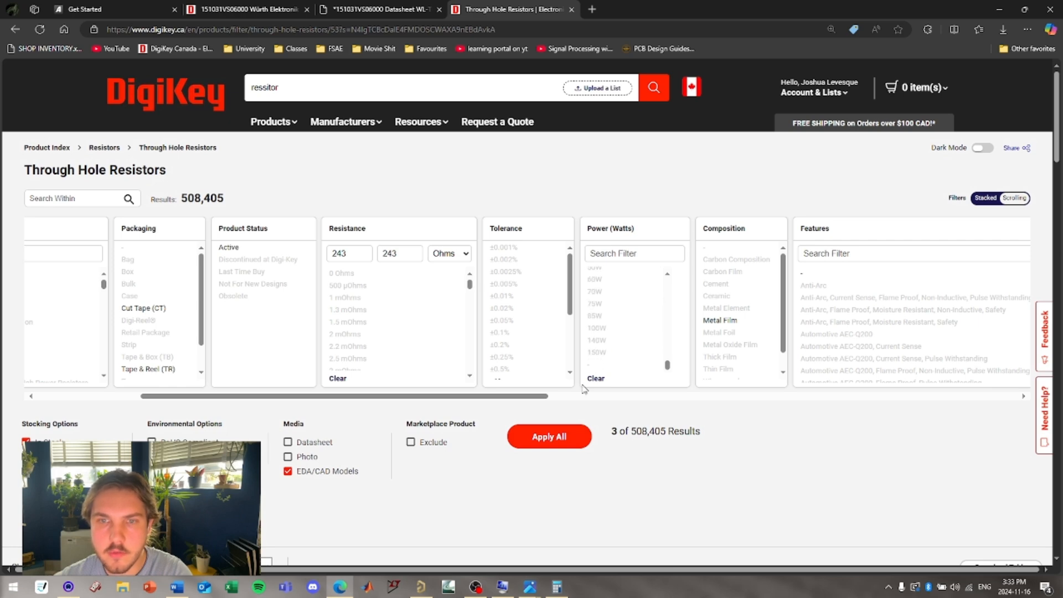
pyautogui.click(549, 437)
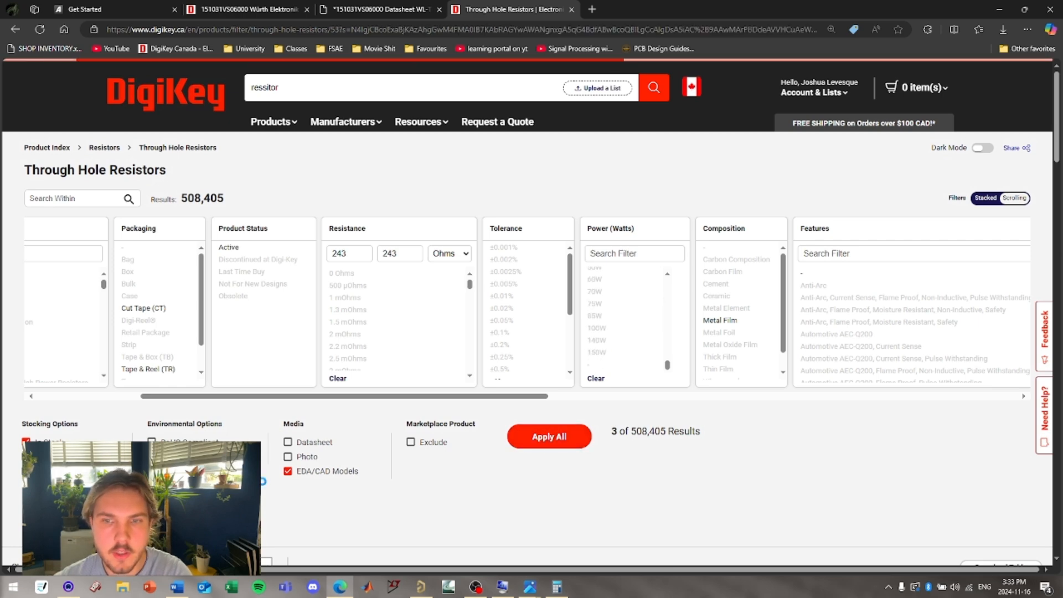
# - Open the RNF12FTD243R product page, then return to the Altium schematic
pyautogui.scroll(-7, 270, 465)
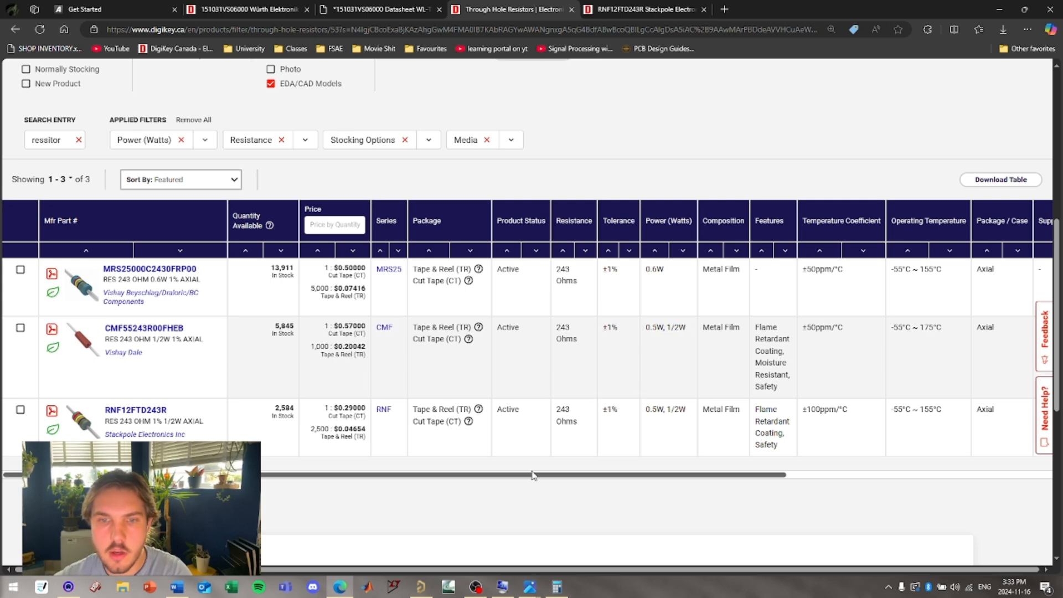
pyautogui.moveTo(528, 476)
pyautogui.mouseDown()
pyautogui.moveTo(794, 476)
pyautogui.moveTo(525, 476)
pyautogui.mouseUp()
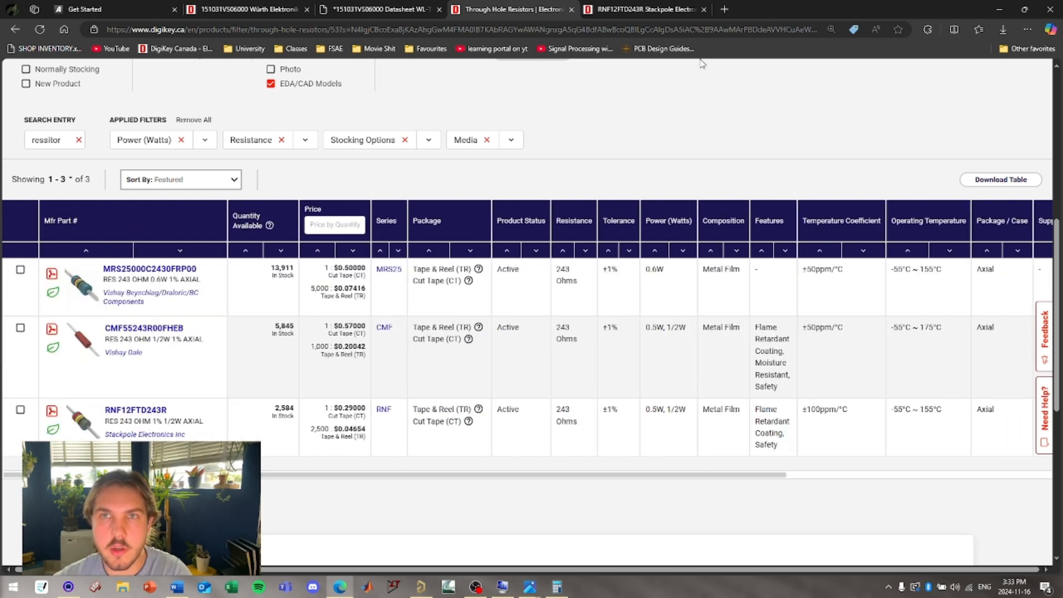
pyautogui.click(603, 10)
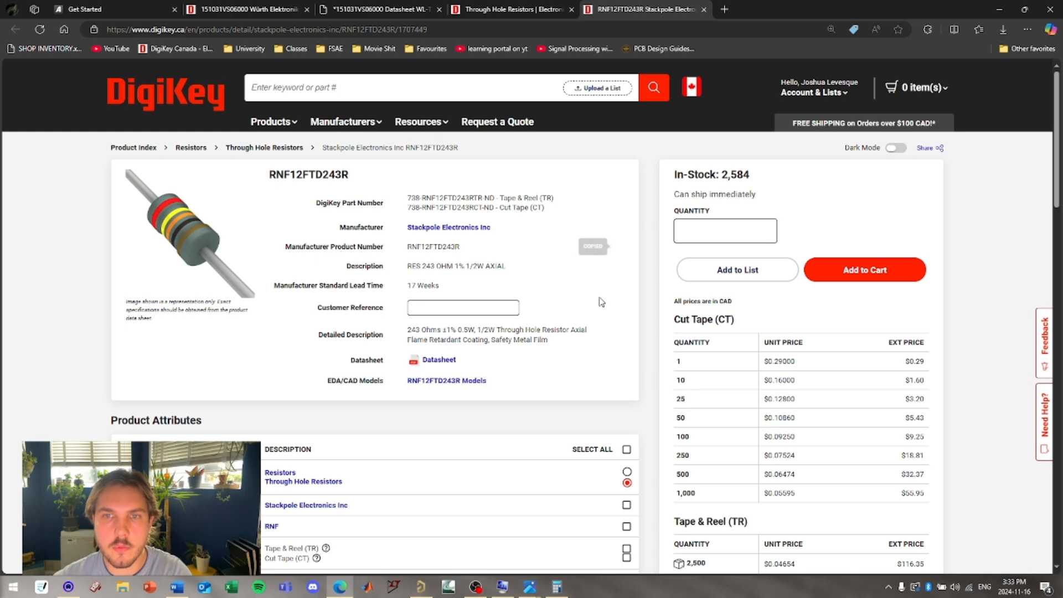
pyautogui.click(420, 587)
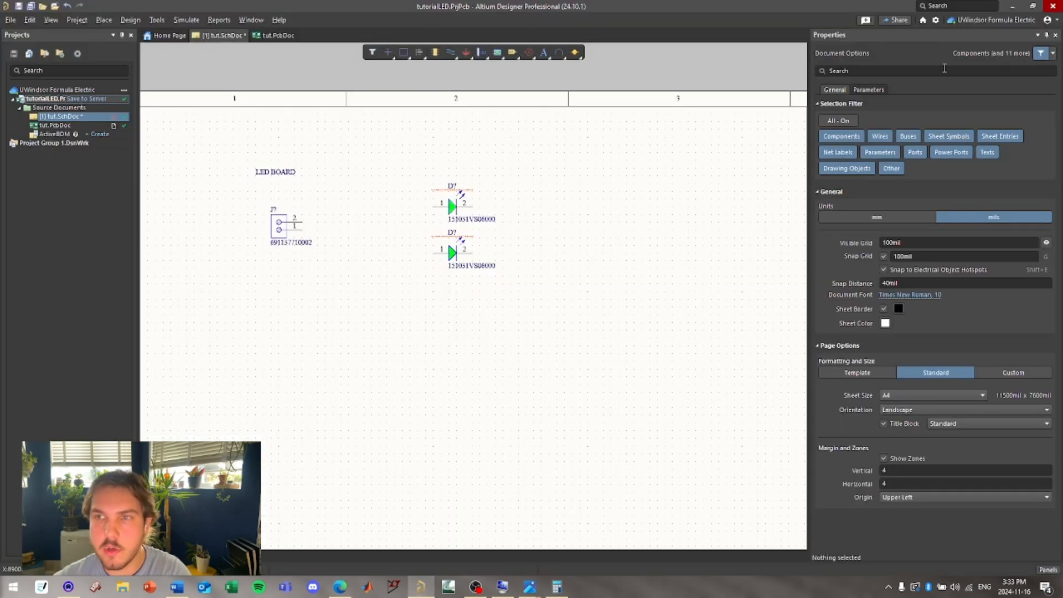
# - Search Manufacturer Part Search for RNF12FTD243R, finding Stackpole's 243-ohm 0.5 W resistor
pyautogui.click(1048, 570)
pyautogui.click(1021, 432)
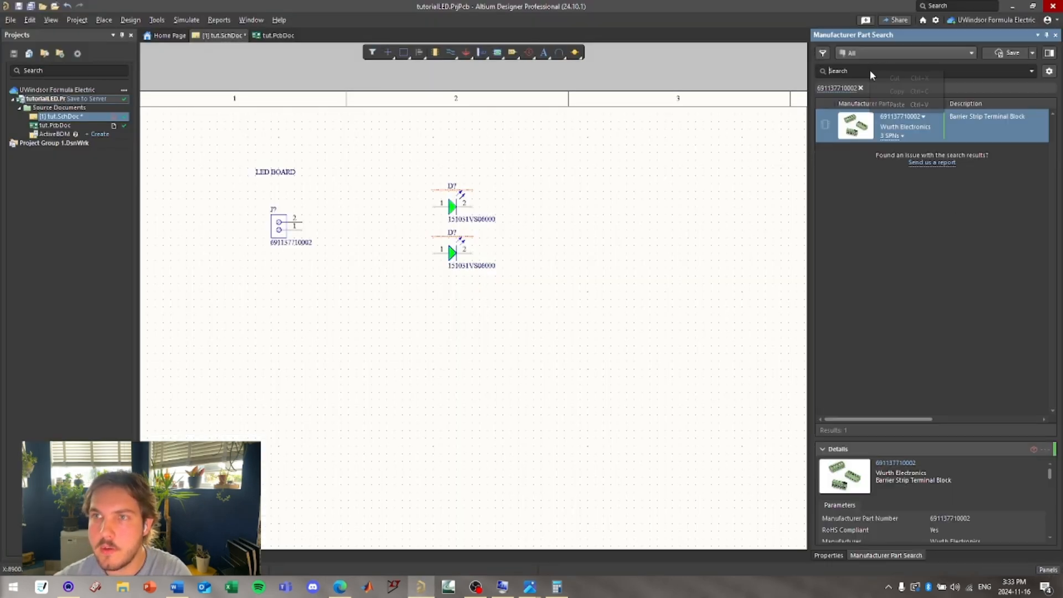
pyautogui.click(900, 105)
pyautogui.press('Return')
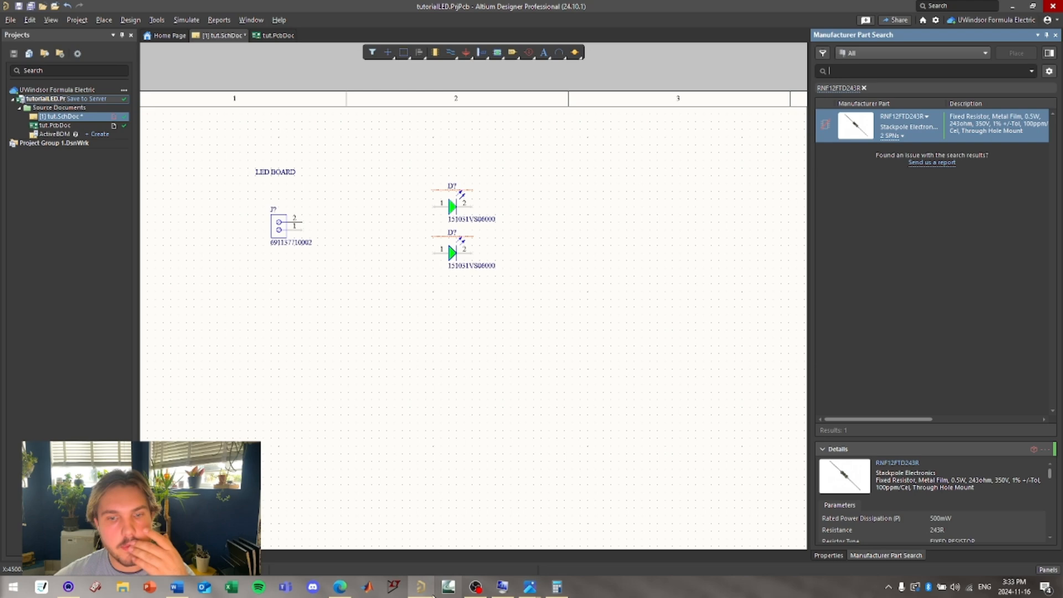
pyautogui.click(339, 588)
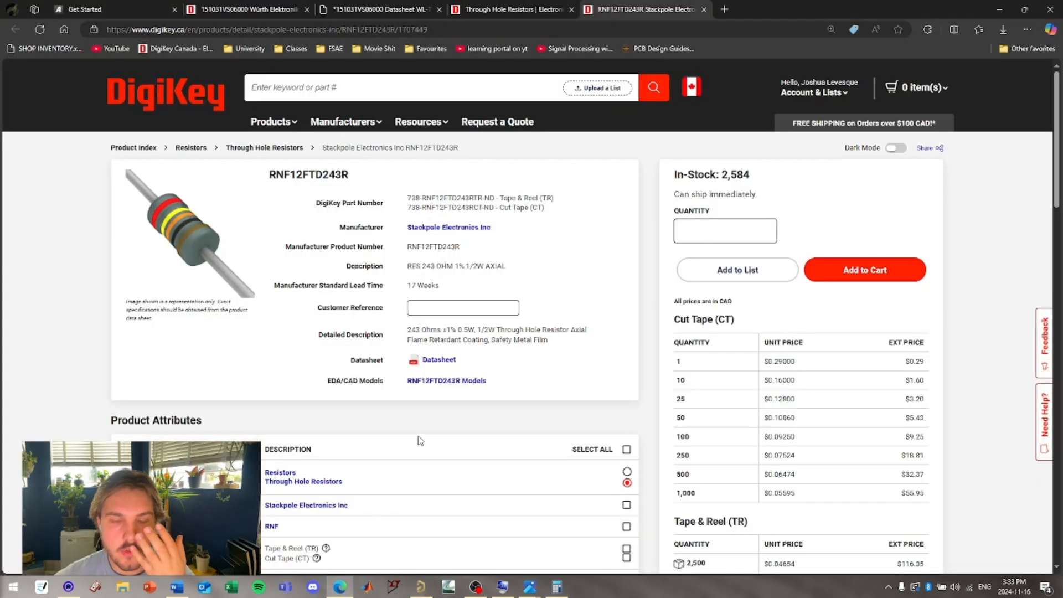
# - Download RNF12FTD243R models with STEP 3D and Altium Designer formats, and show RNF12FTD243R.zip in folder
pyautogui.click(425, 380)
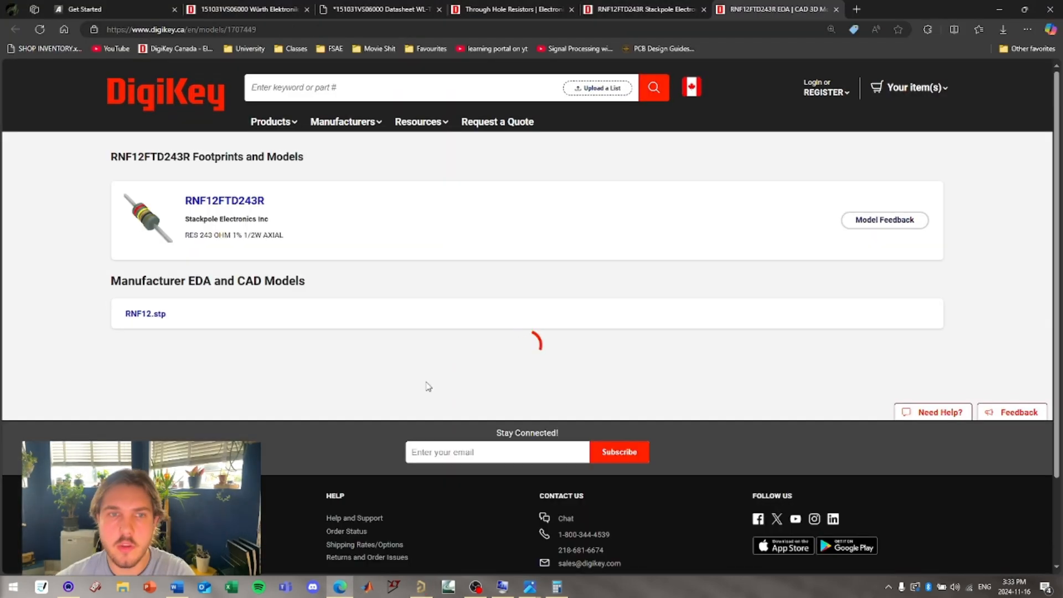
pyautogui.click(636, 9)
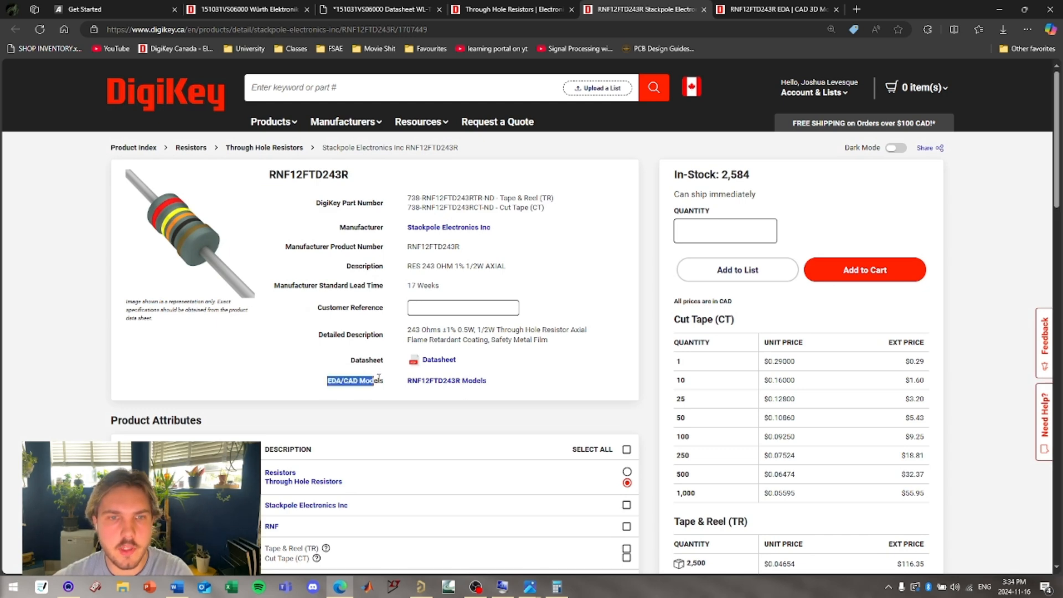
pyautogui.click(770, 16)
pyautogui.scroll(-4, 394, 410)
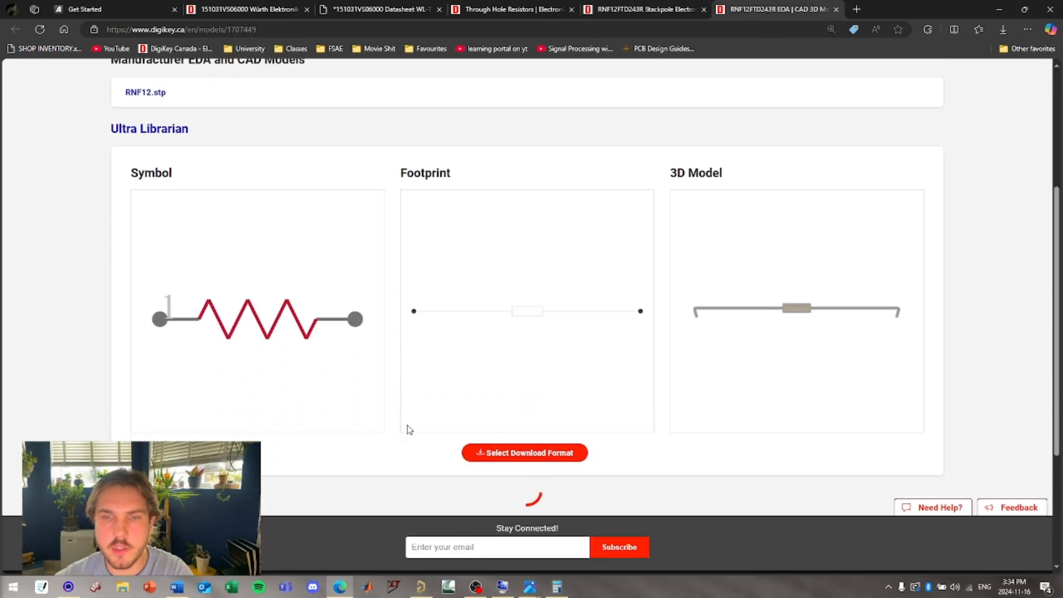
pyautogui.click(529, 455)
pyautogui.click(399, 149)
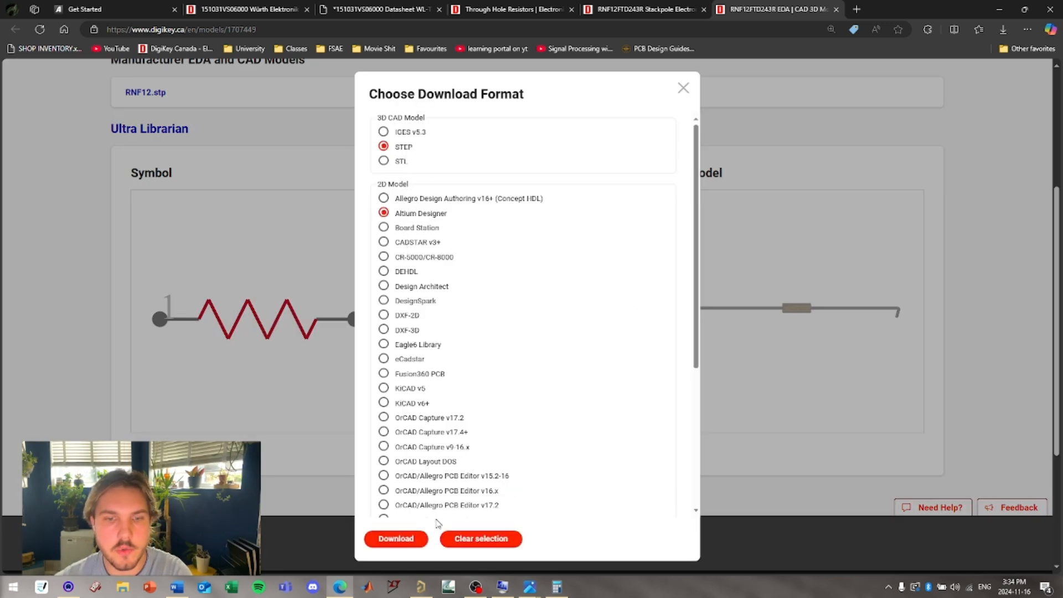
pyautogui.click(416, 537)
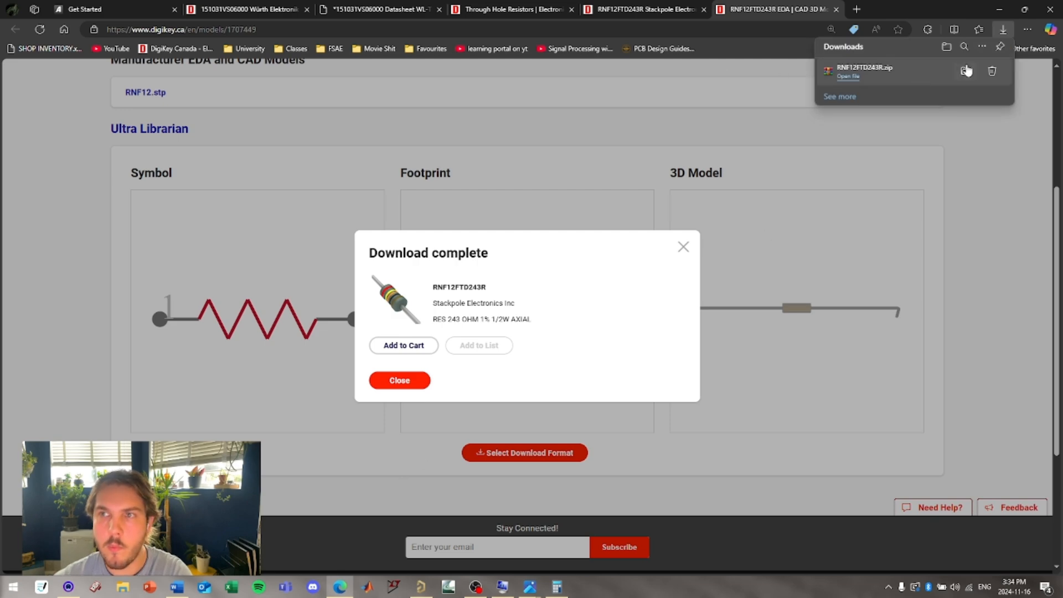
pyautogui.click(963, 71)
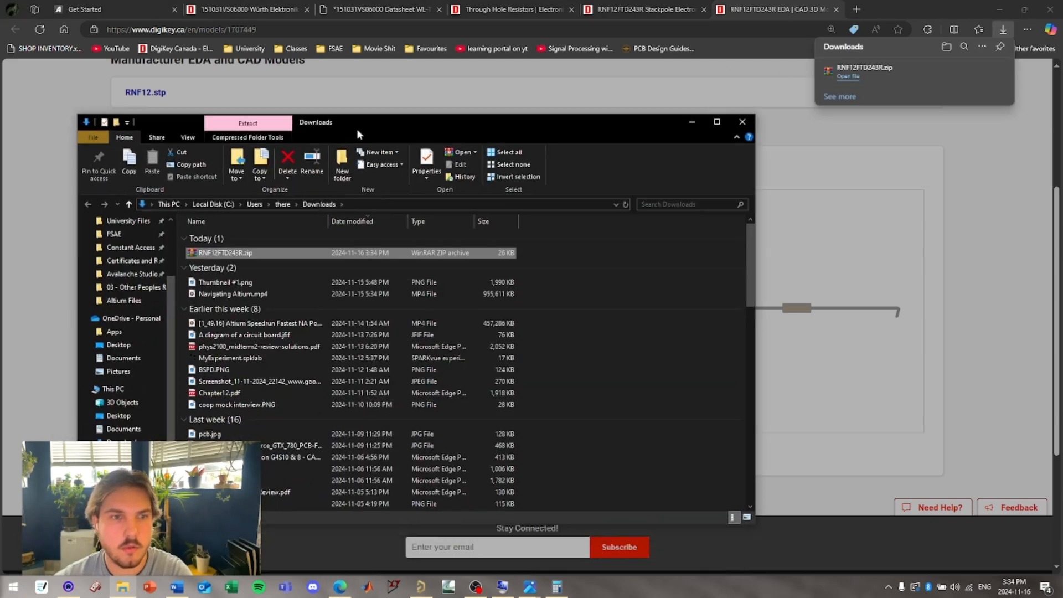
# - Extract RNF12FTD243R.zip into Downloads, confirming replacement of the existing file
pyautogui.rightClick(299, 252)
pyautogui.click(359, 293)
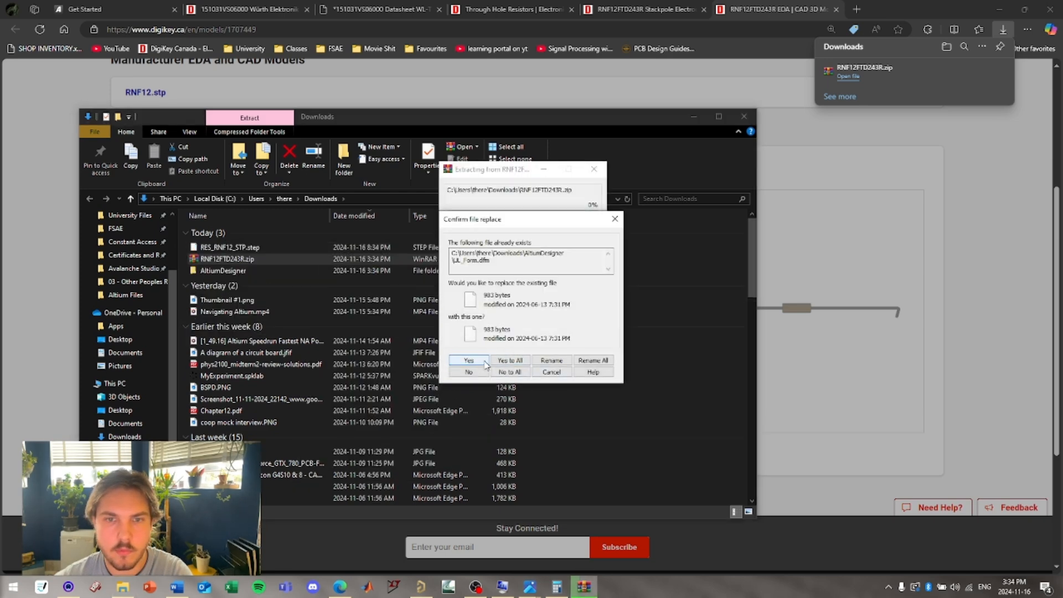
pyautogui.click(469, 360)
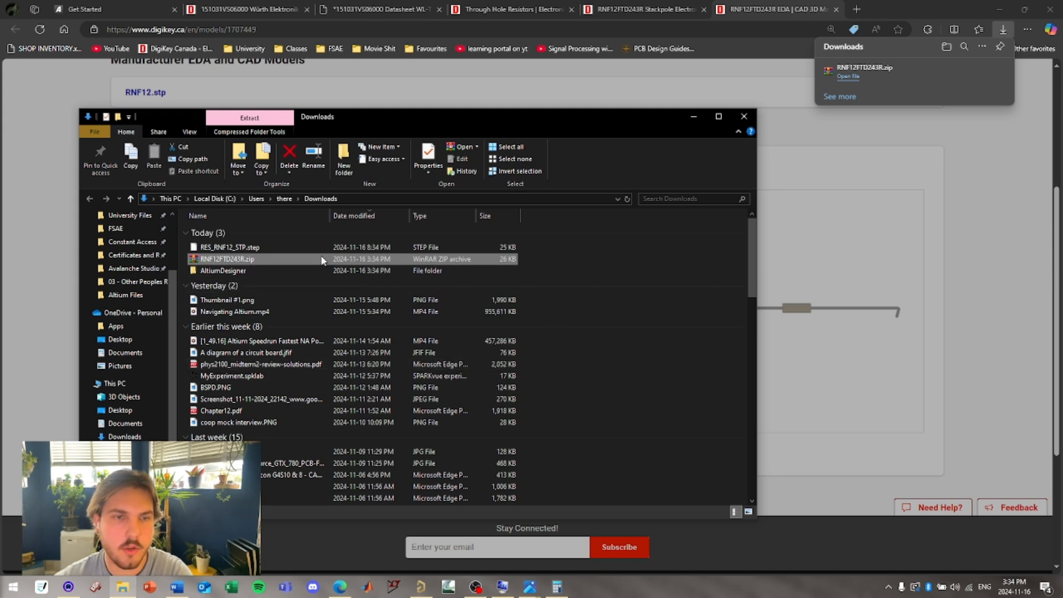
# - Close the download notice, return to the RNF12FTD243R DigiKey page, then go back to Altium
pyautogui.click(694, 117)
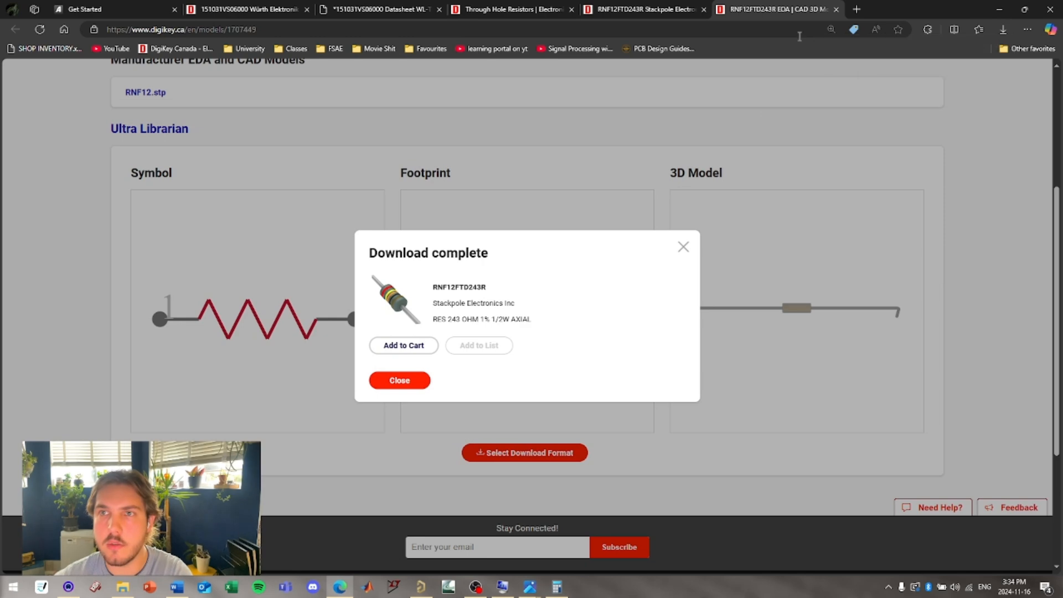
pyautogui.click(474, 211)
pyautogui.click(616, 7)
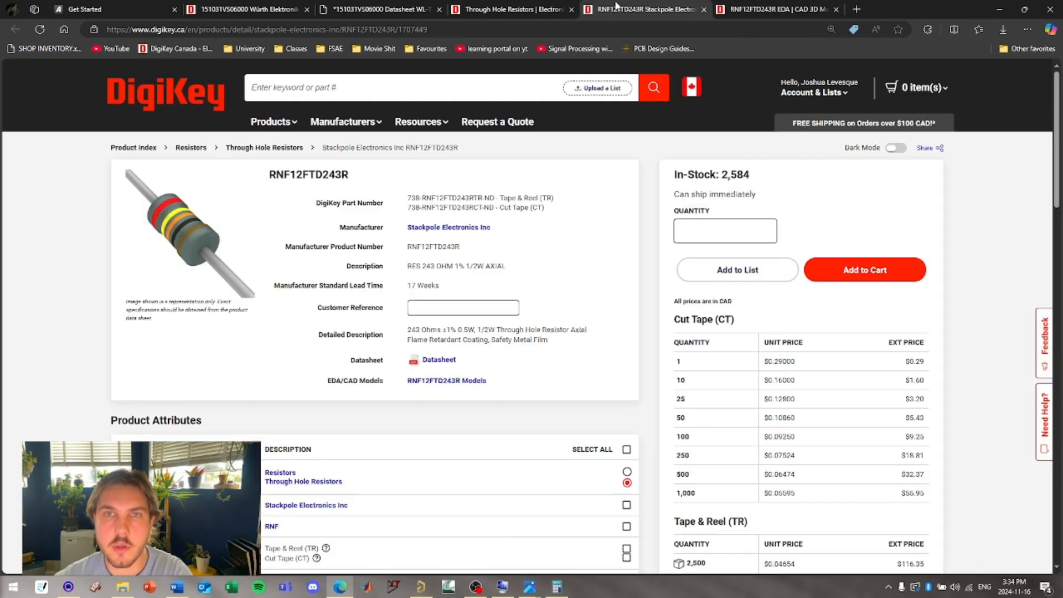
pyautogui.click(464, 255)
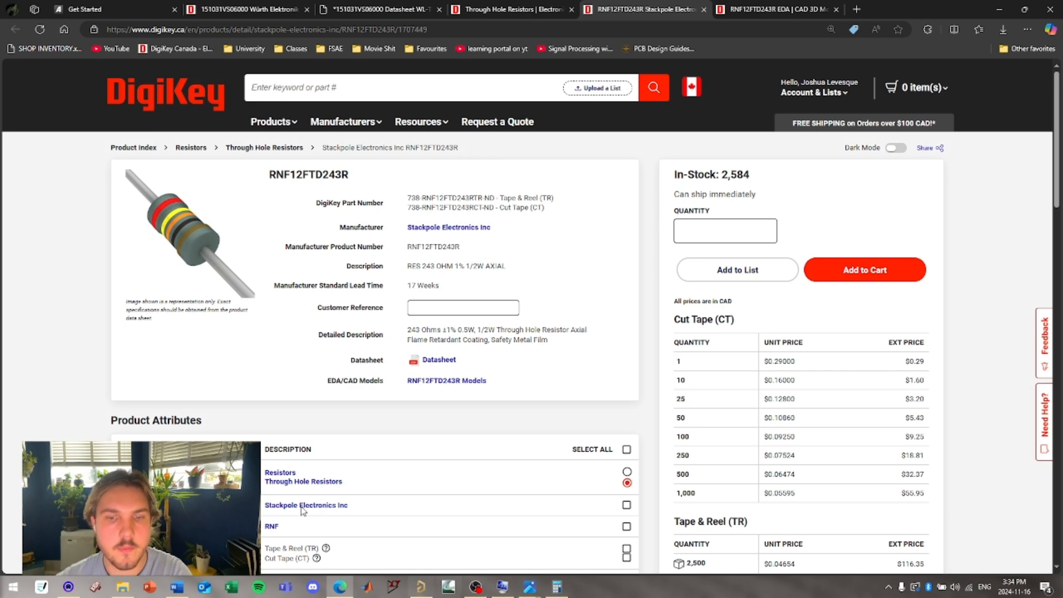
pyautogui.click(420, 587)
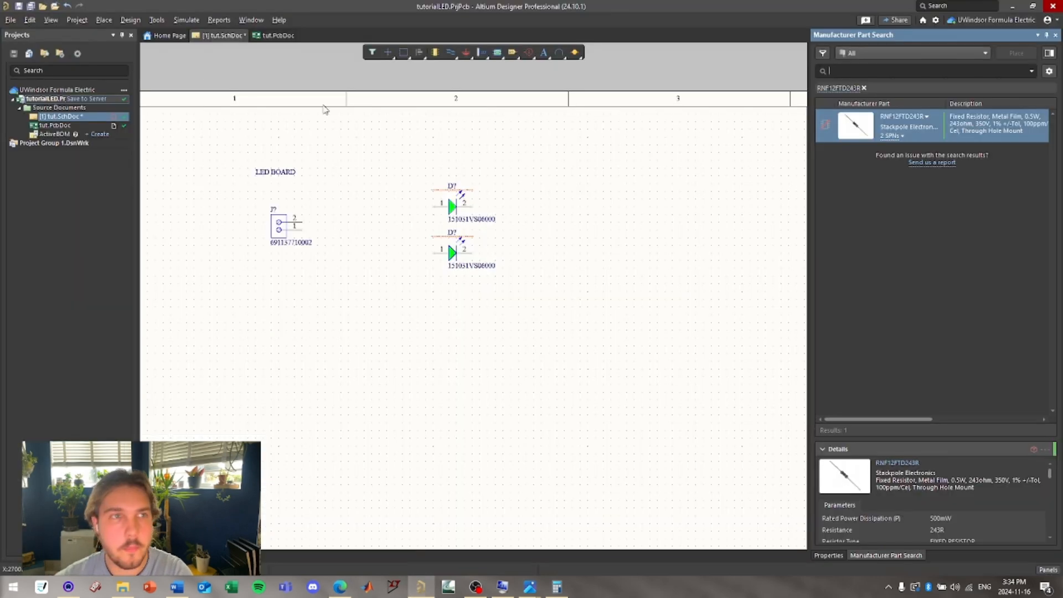
# - Run the RNF12FTD243R import script from the UL_Import_RNF12FTD243R script project
pyautogui.click(11, 21)
pyautogui.click(382, 279)
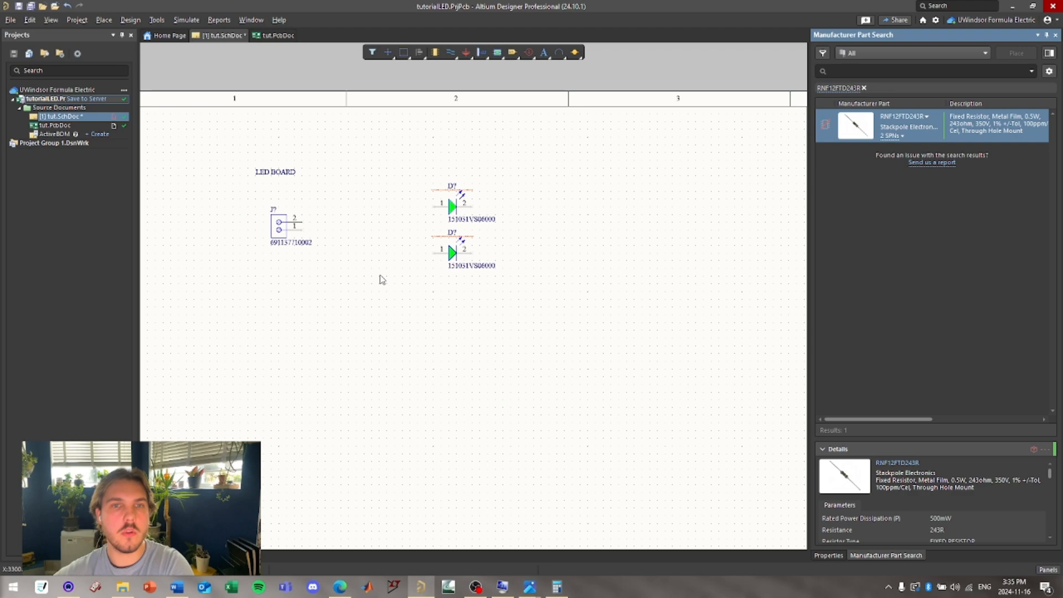
pyautogui.click(11, 20)
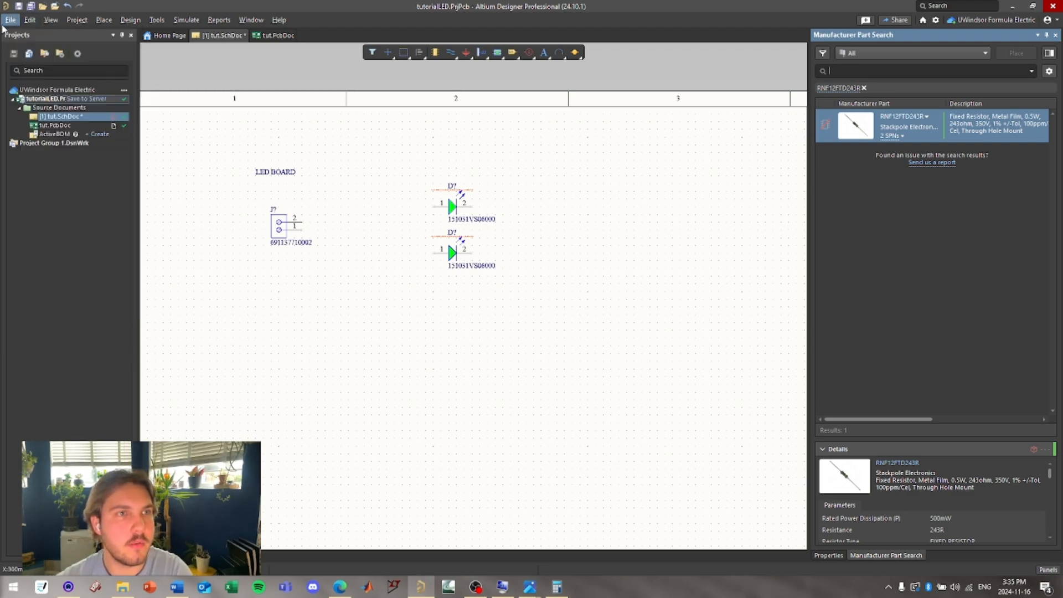
pyautogui.click(39, 257)
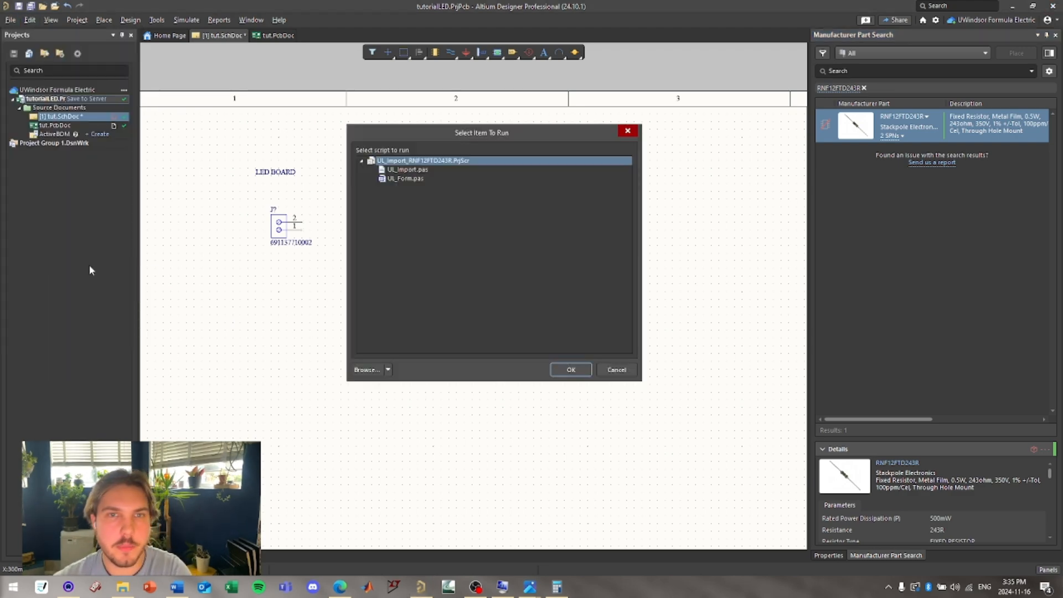
pyautogui.click(384, 372)
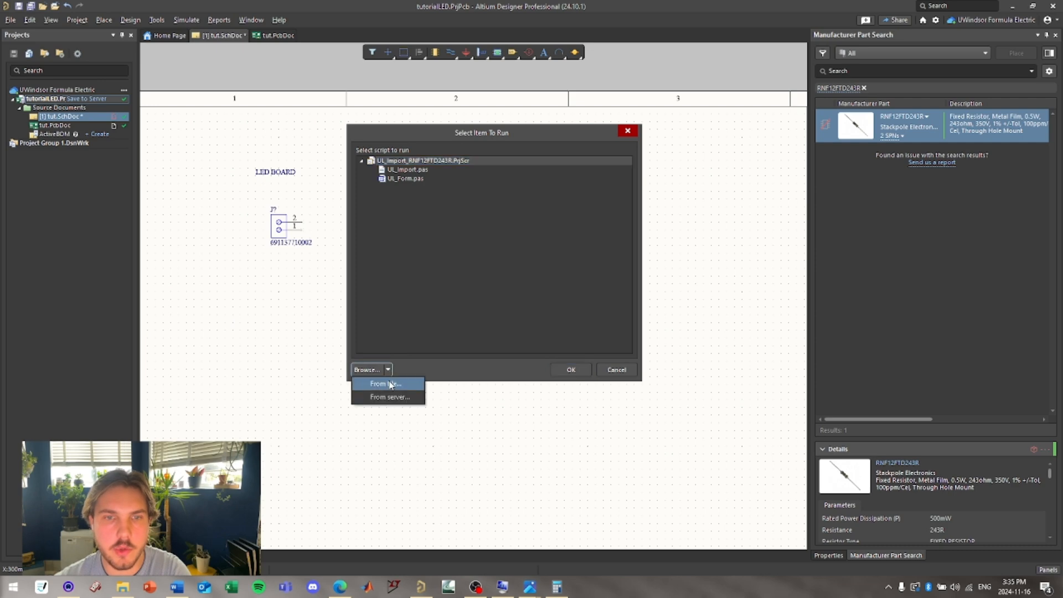
pyautogui.click(387, 382)
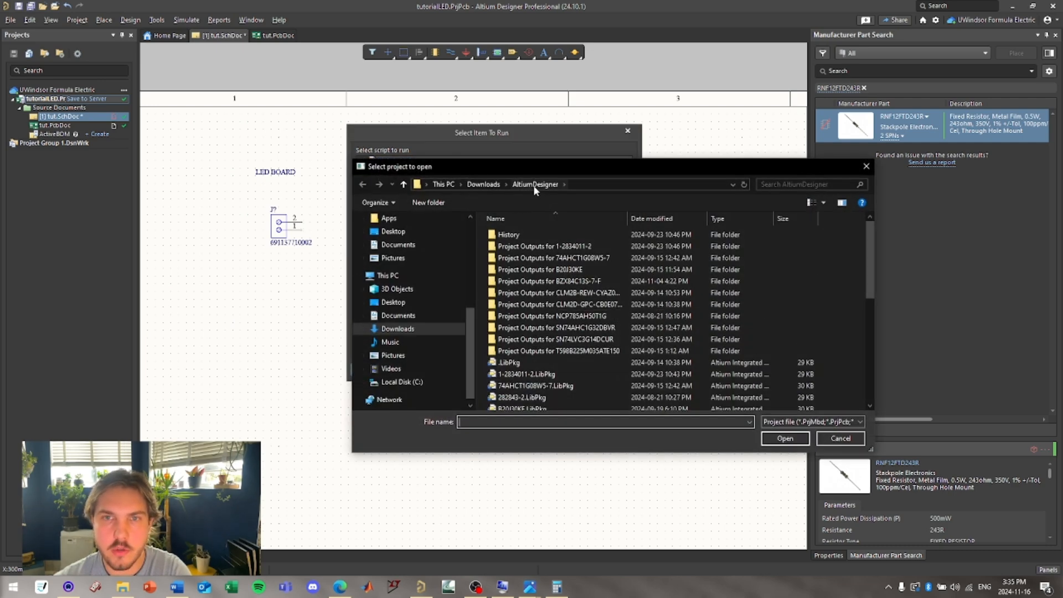
pyautogui.scroll(-7, 553, 332)
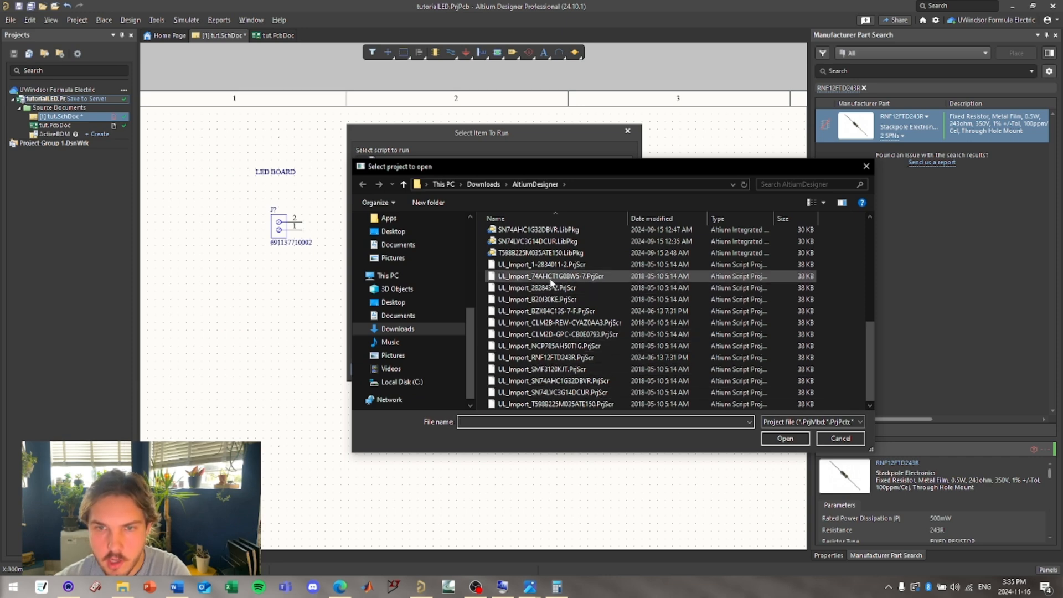
pyautogui.click(531, 359)
pyautogui.click(785, 438)
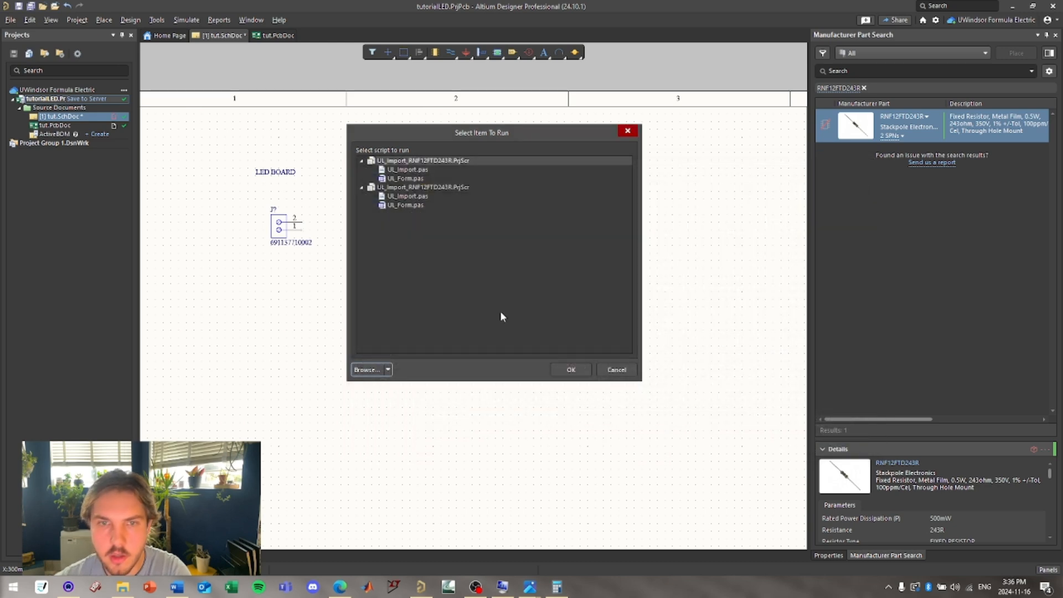
pyautogui.click(417, 160)
pyautogui.click(570, 370)
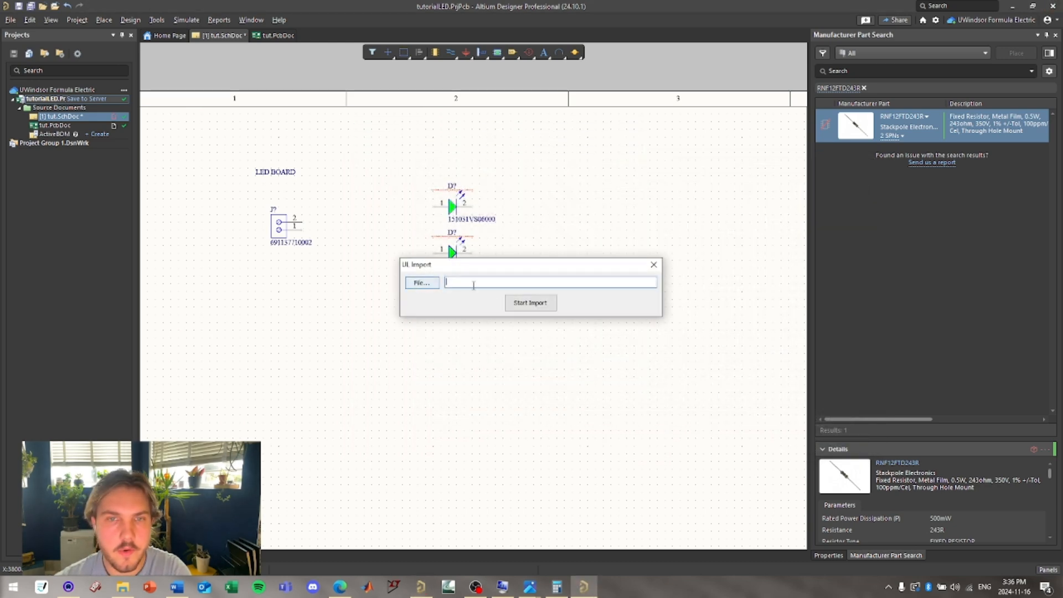
# - Import the downloaded RNF12FTD243R.txt library file and acknowledge the completion note
pyautogui.click(422, 282)
pyautogui.scroll(-3, 520, 336)
pyautogui.scroll(-1, 520, 336)
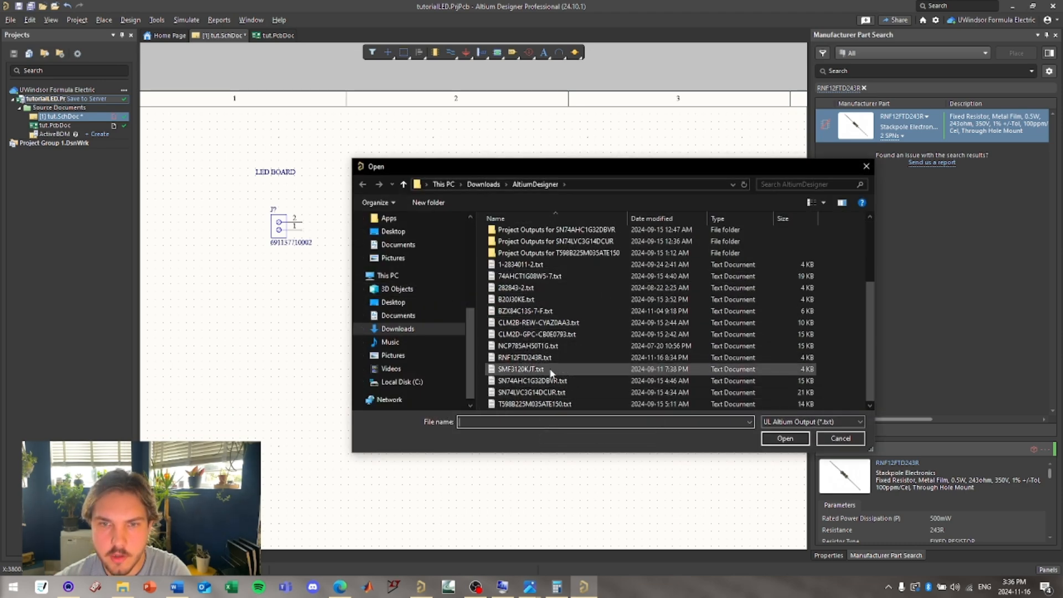
pyautogui.click(552, 358)
pyautogui.click(784, 438)
pyautogui.click(520, 302)
pyautogui.click(604, 318)
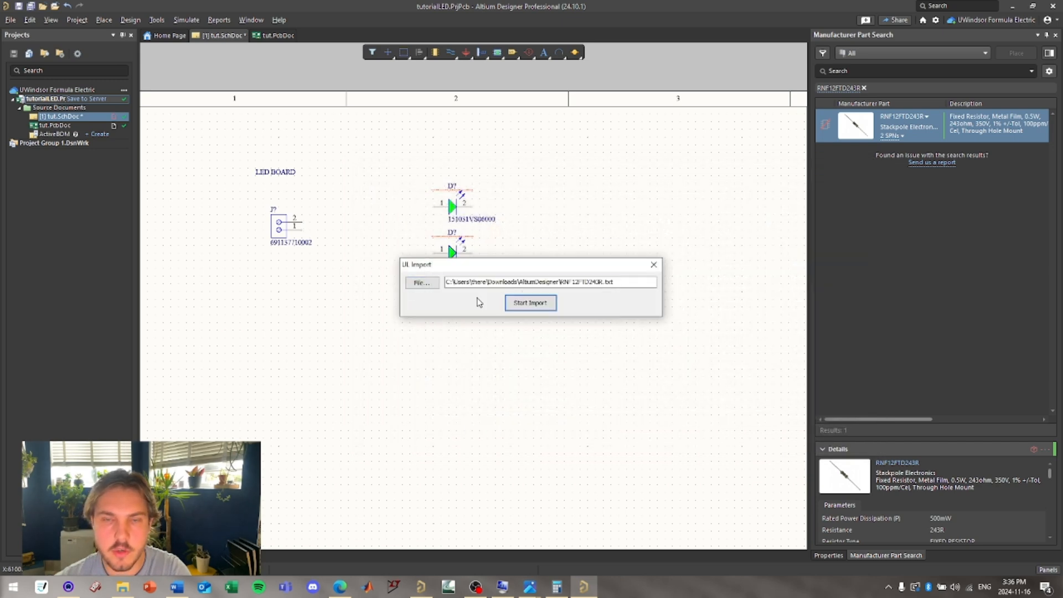
pyautogui.click(544, 302)
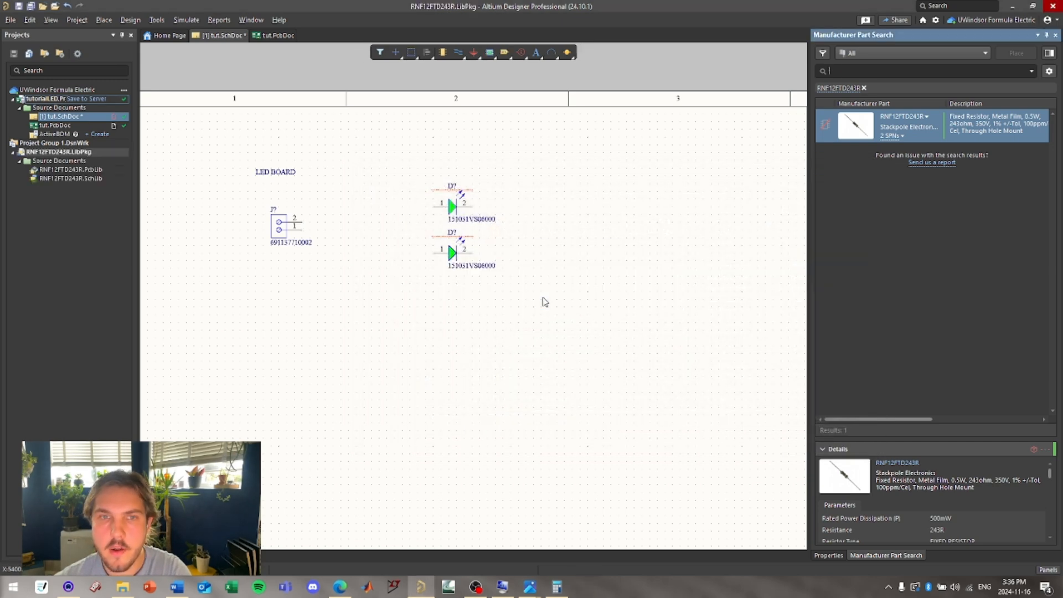
# - Open the RNF12FTD243R PcbLib and SchLib and view the footprint in 3D
pyautogui.doubleClick(67, 169)
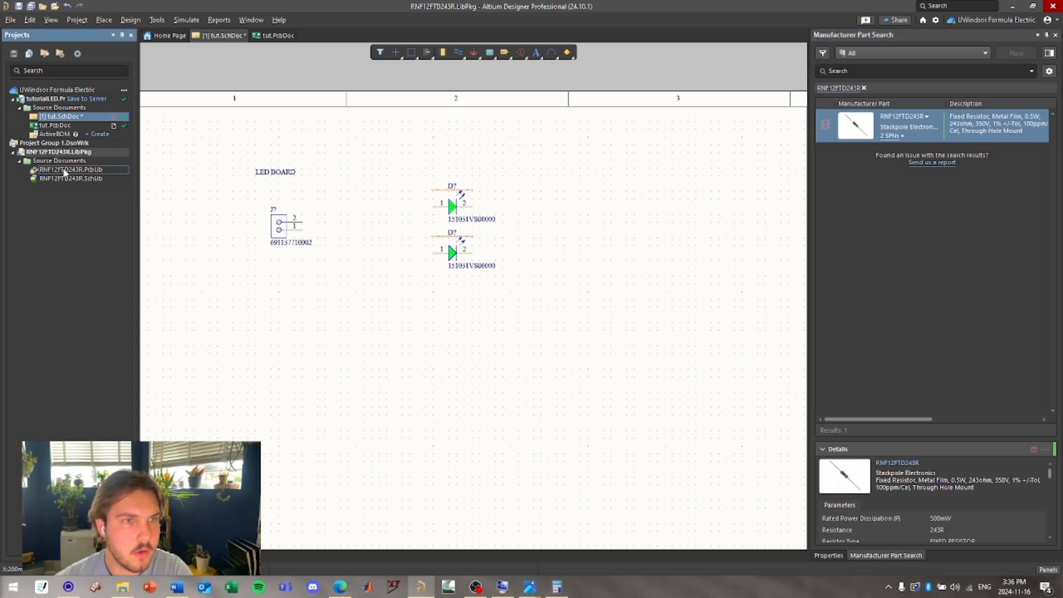
pyautogui.doubleClick(101, 179)
pyautogui.moveTo(430, 287); pyautogui.dragTo(443, 276, button='right')
pyautogui.click(81, 170)
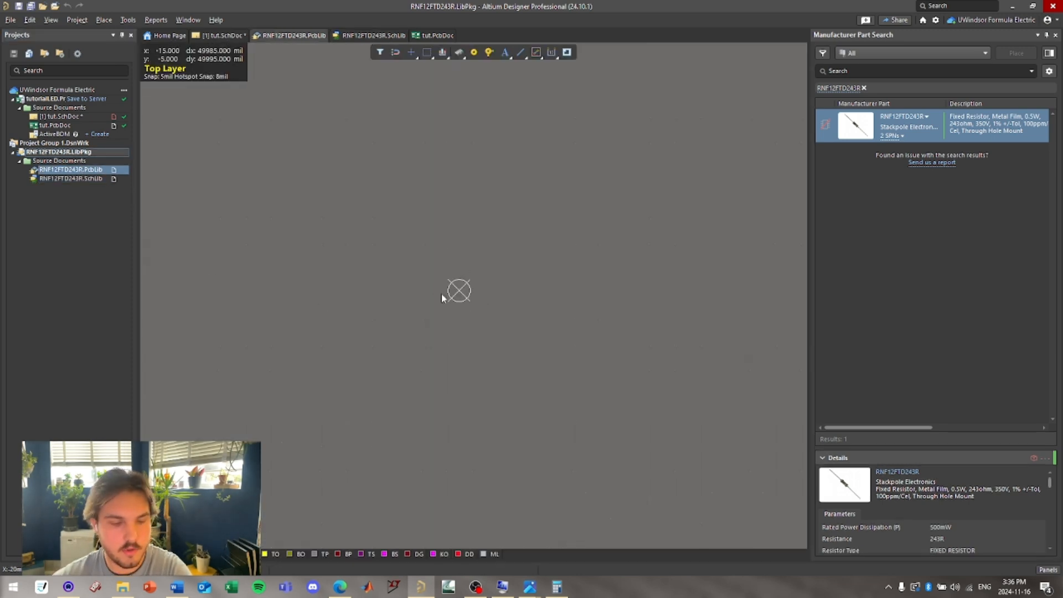
pyautogui.press('3')
pyautogui.moveTo(434, 323); pyautogui.dragTo(527, 348, button='right')
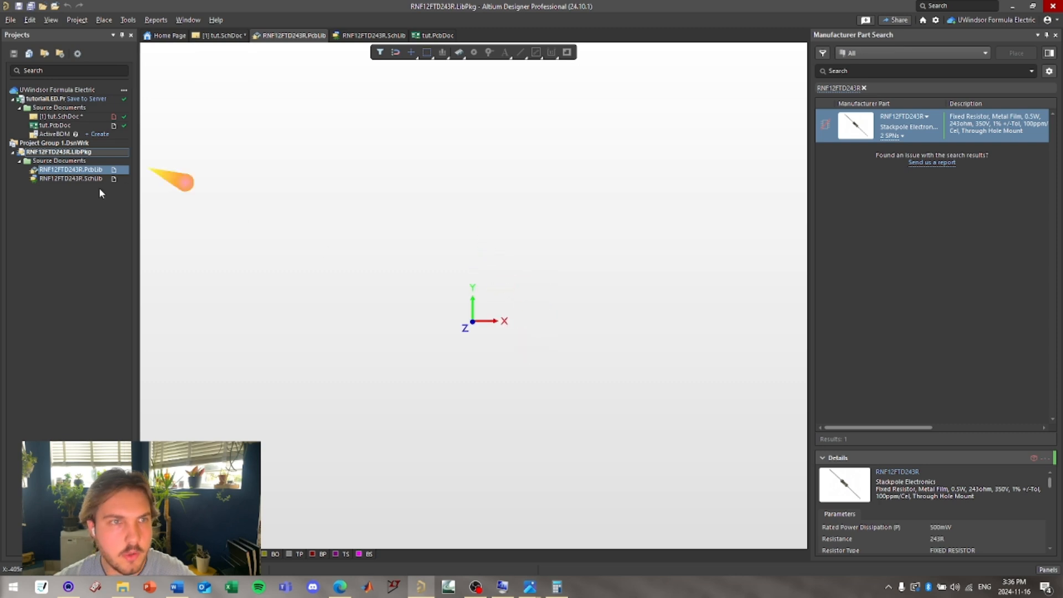
# - Check that the RNF12FTD243R symbol uses the RES_RNF12_STP footprint model
pyautogui.click(97, 181)
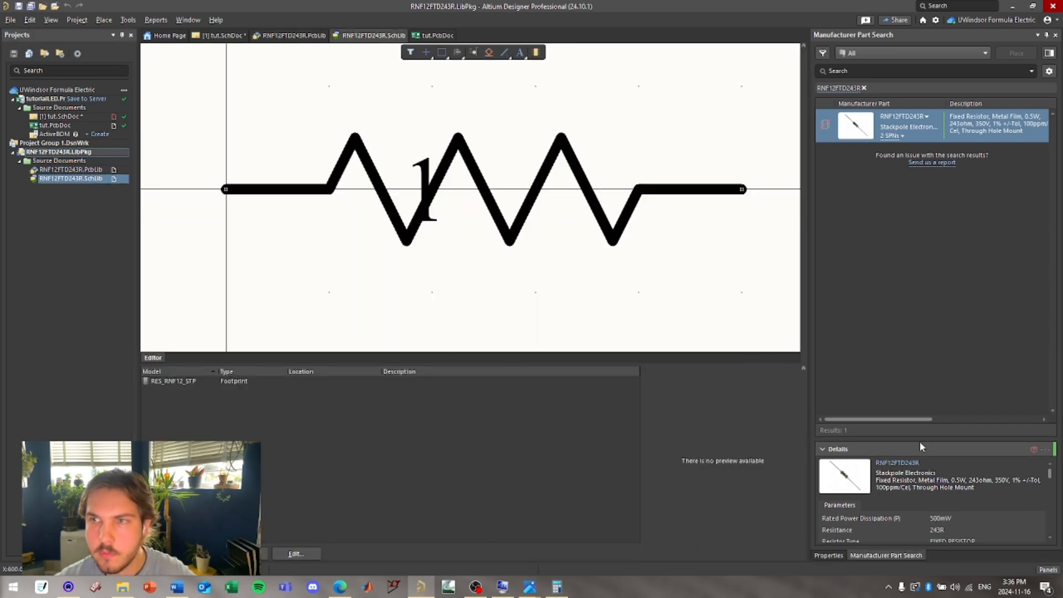
pyautogui.click(1048, 570)
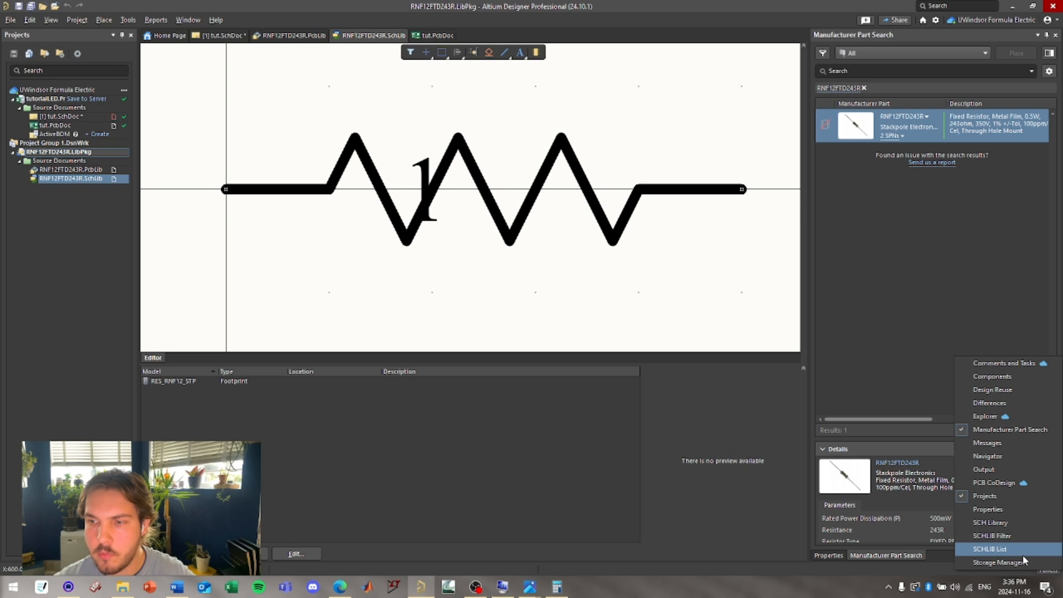
pyautogui.click(991, 520)
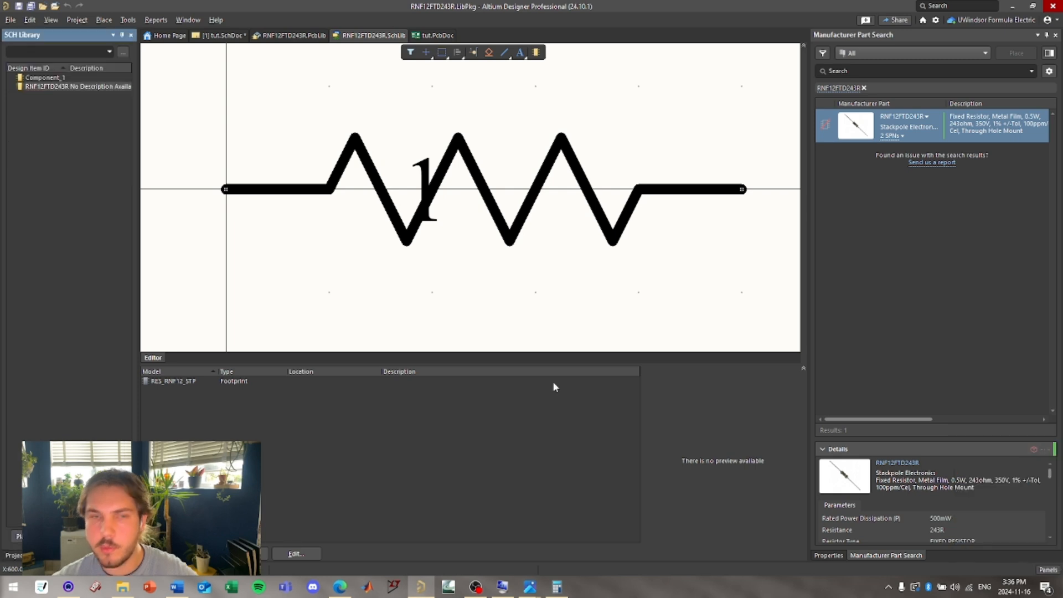
pyautogui.doubleClick(67, 87)
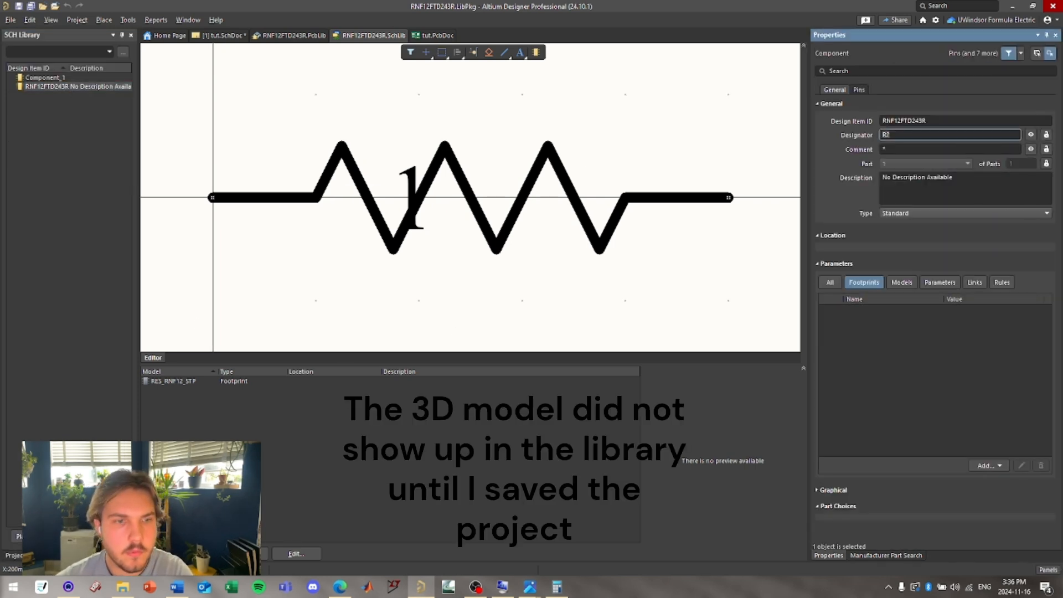
pyautogui.click(237, 382)
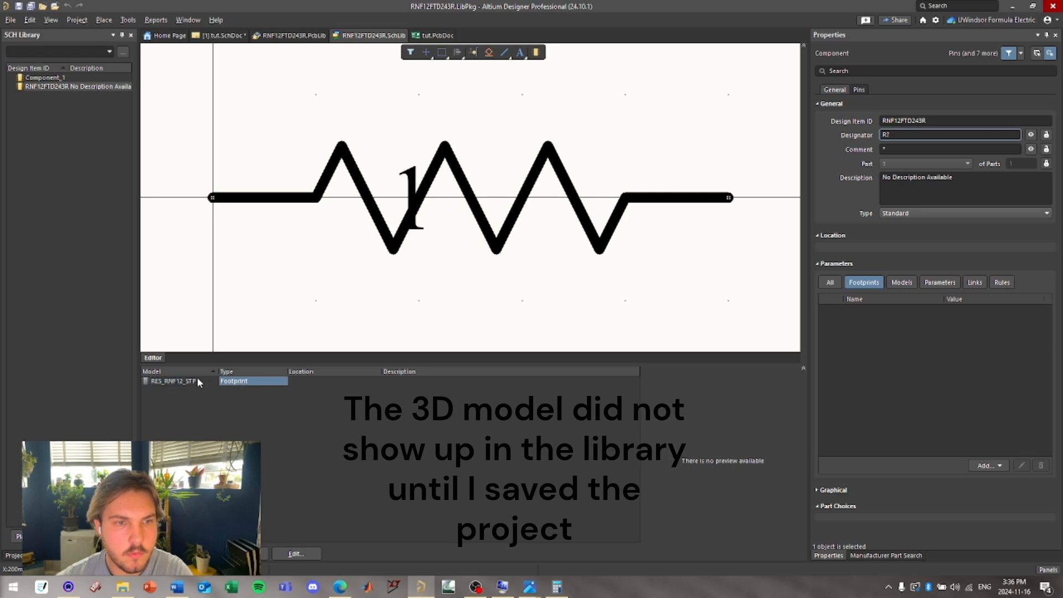
pyautogui.doubleClick(197, 381)
pyautogui.click(650, 447)
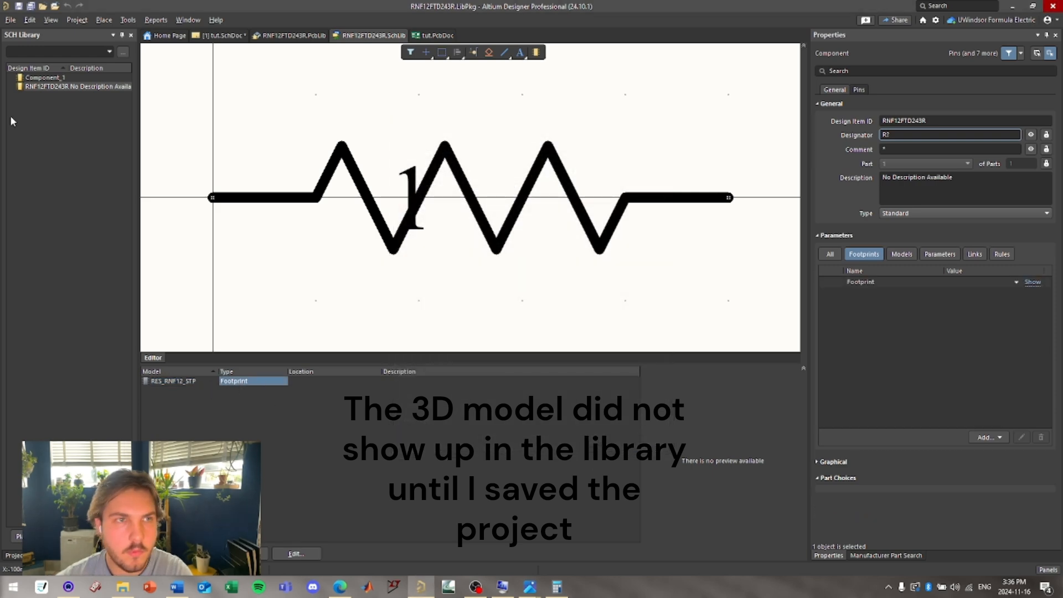
pyautogui.click(48, 87)
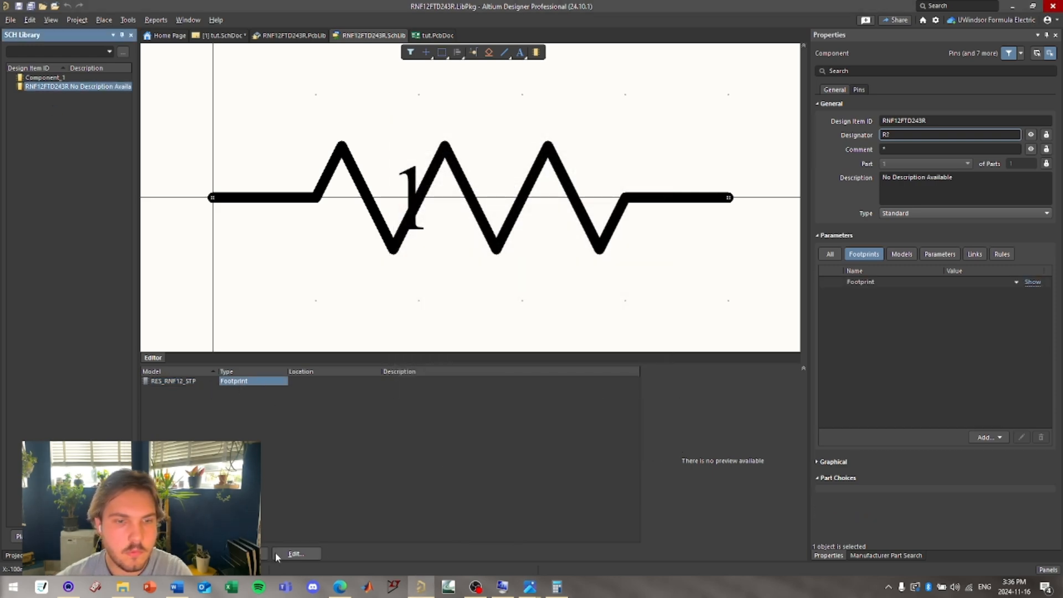
# - Compile RNF12FTD243R.LibPkg into an integrated library from the Projects panel
pyautogui.click(1048, 569)
pyautogui.click(977, 494)
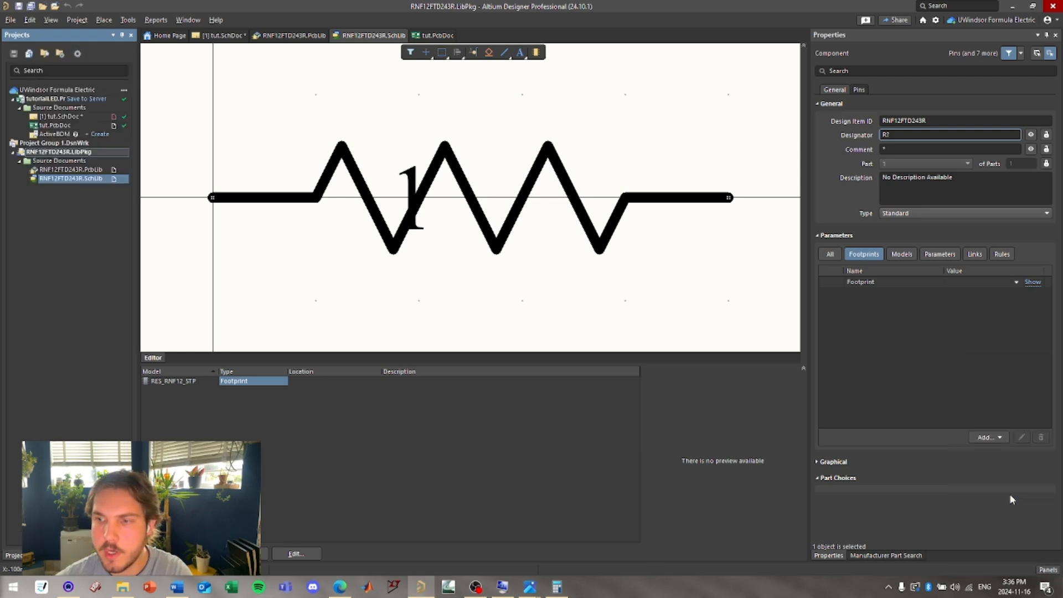
pyautogui.rightClick(38, 149)
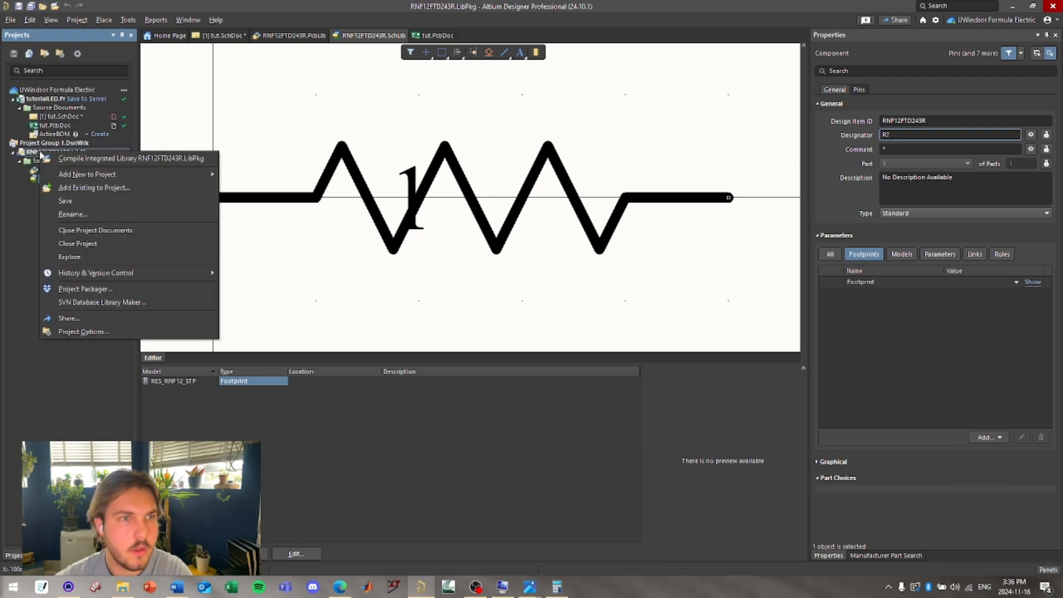
pyautogui.click(77, 159)
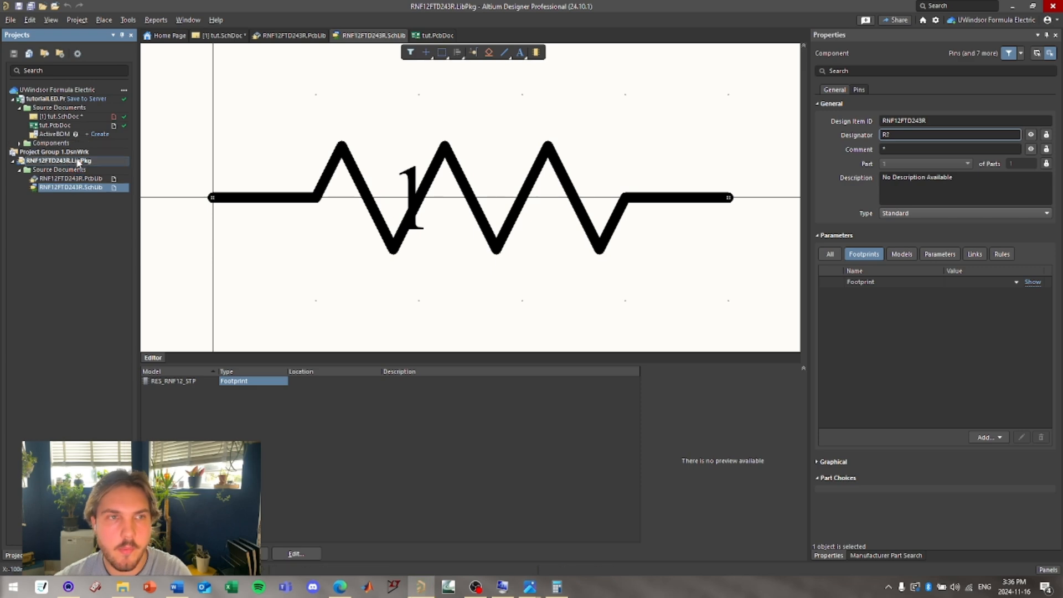
# - Place the RNF12FTD243R resistor from RNF12FTD243R.IntLib just left of the upper LED
pyautogui.click(61, 117)
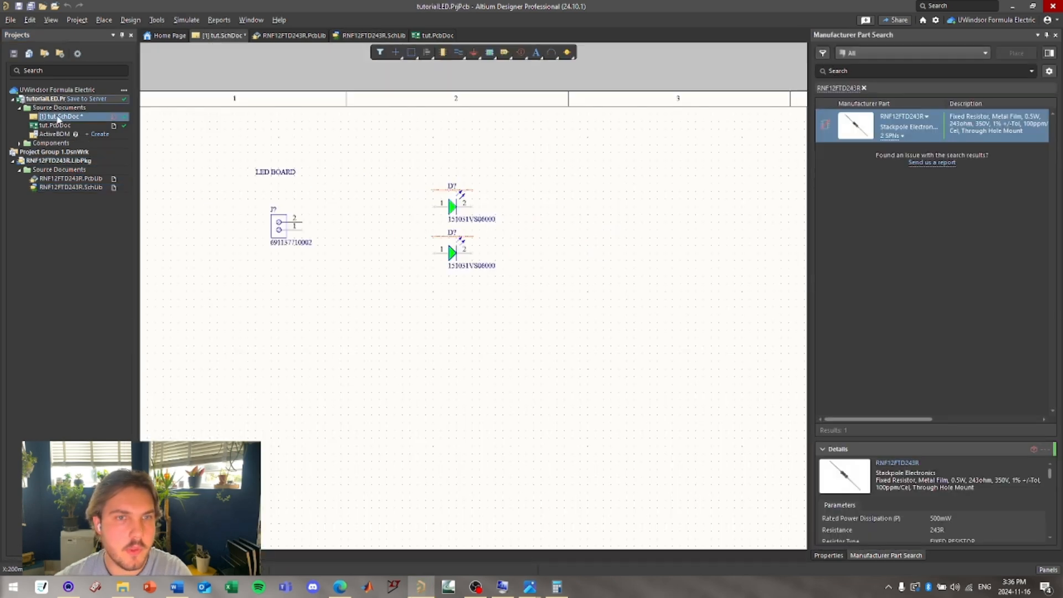
pyautogui.click(914, 53)
pyautogui.click(1047, 571)
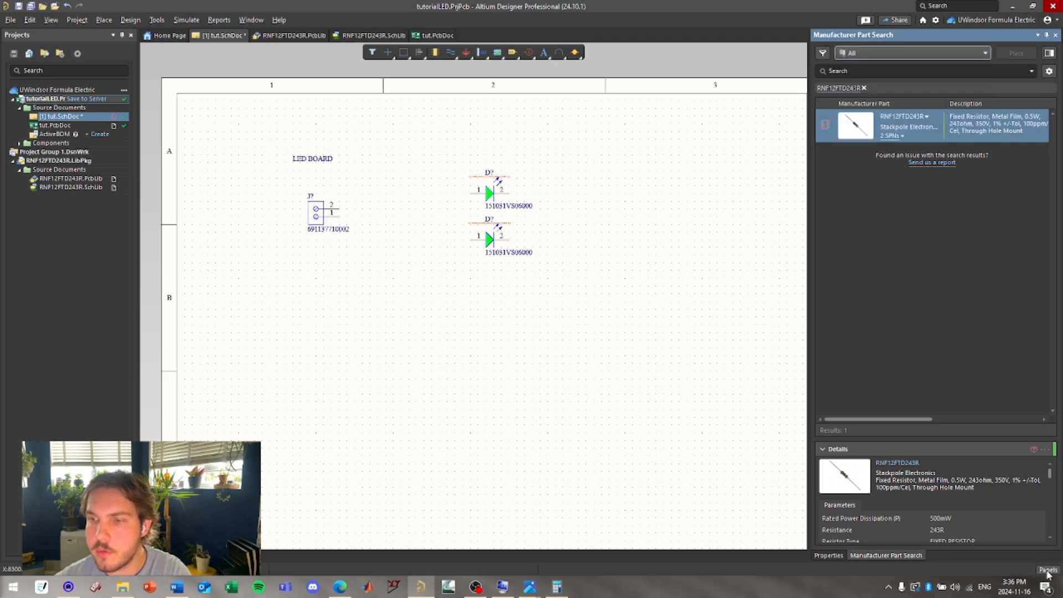
pyautogui.click(1047, 570)
pyautogui.click(1013, 376)
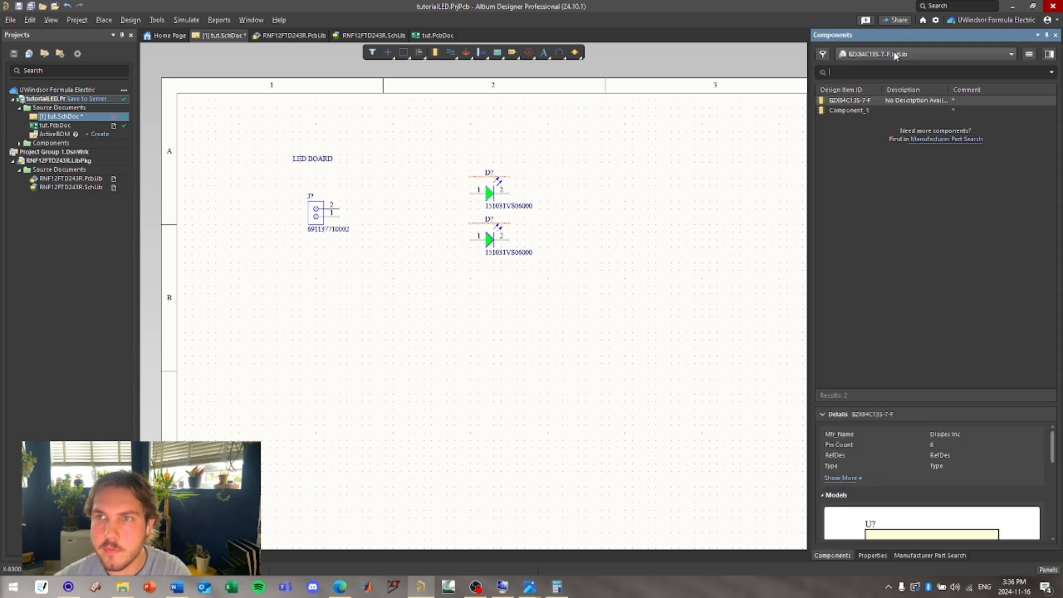
pyautogui.click(894, 54)
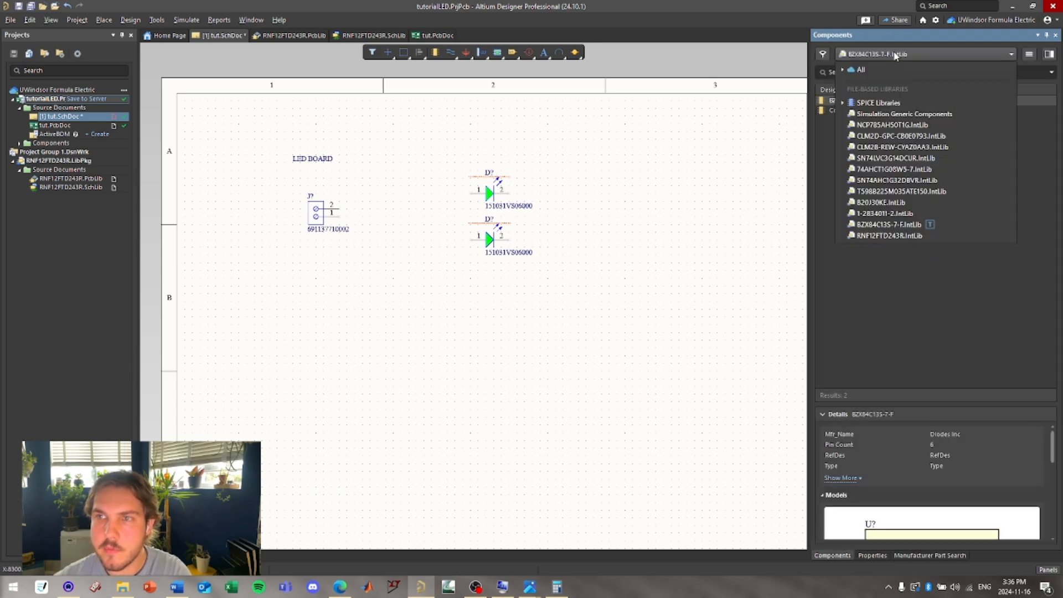
pyautogui.click(889, 236)
pyautogui.click(869, 111)
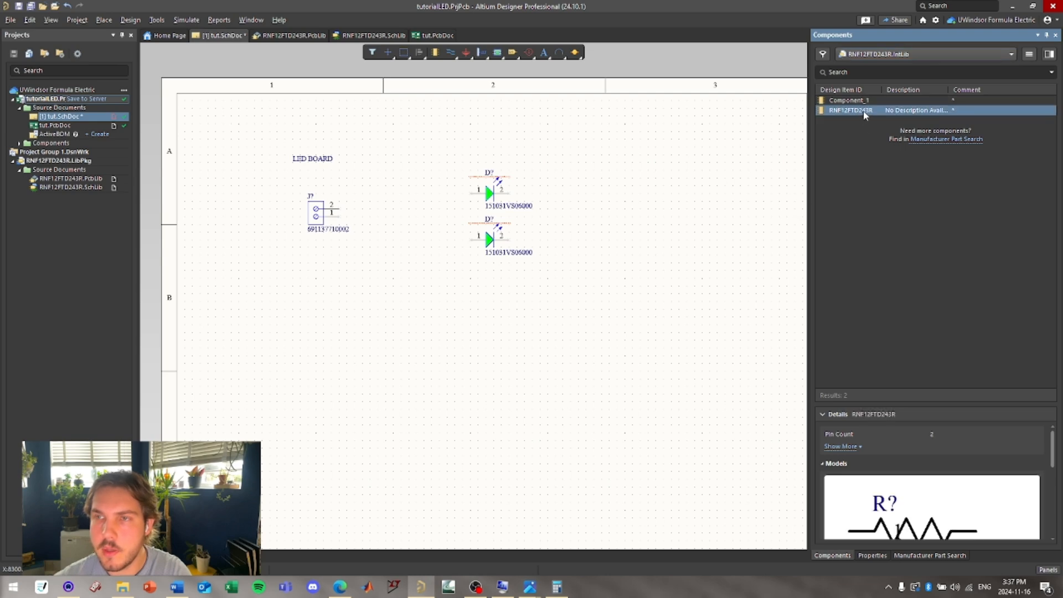
pyautogui.moveTo(793, 125); pyautogui.dragTo(383, 198)
pyautogui.click(397, 258)
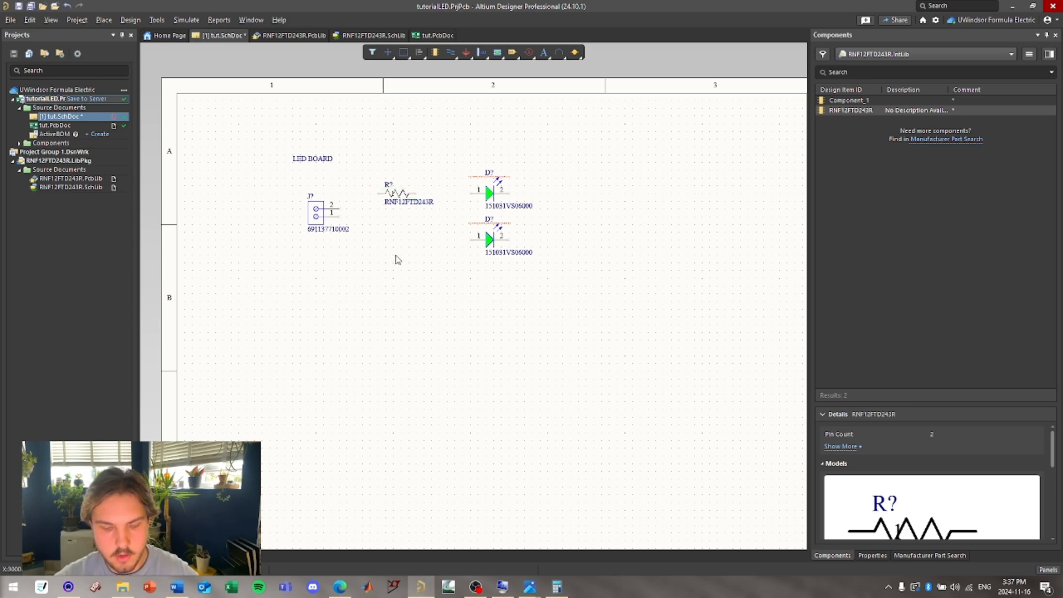
# - Wire connector pin 2 to the resistor, then the resistor to pin 1 of both LEDs
pyautogui.rightClick(397, 259)
pyautogui.press('w')
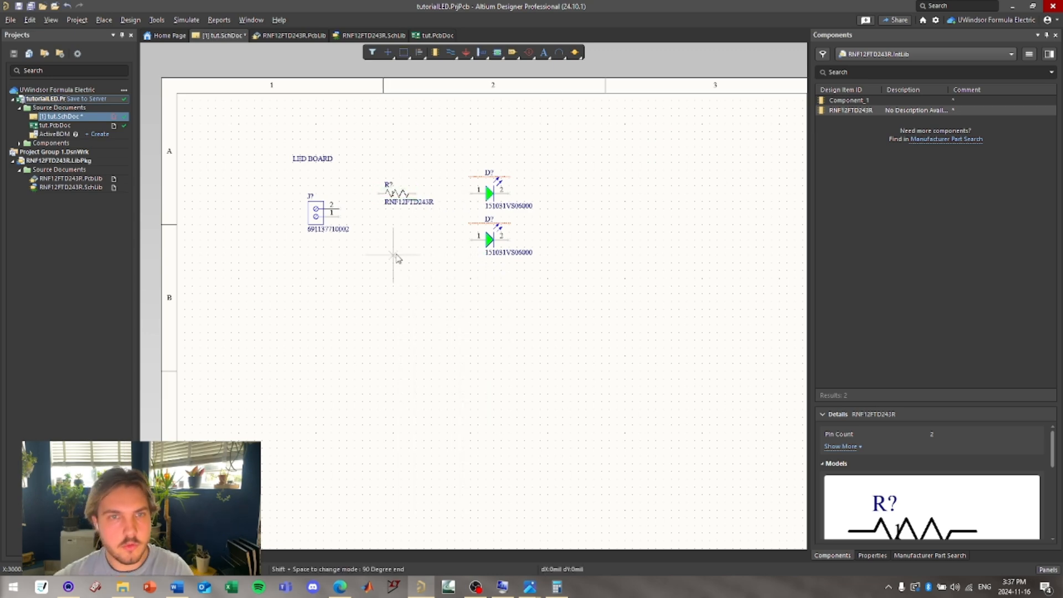
pyautogui.press('Escape')
pyautogui.hotkey('ctrl', 'w')
pyautogui.click(355, 209)
pyautogui.click(383, 193)
pyautogui.click(415, 193)
pyautogui.click(470, 193)
pyautogui.click(454, 194)
pyautogui.click(469, 239)
pyautogui.rightClick(510, 242)
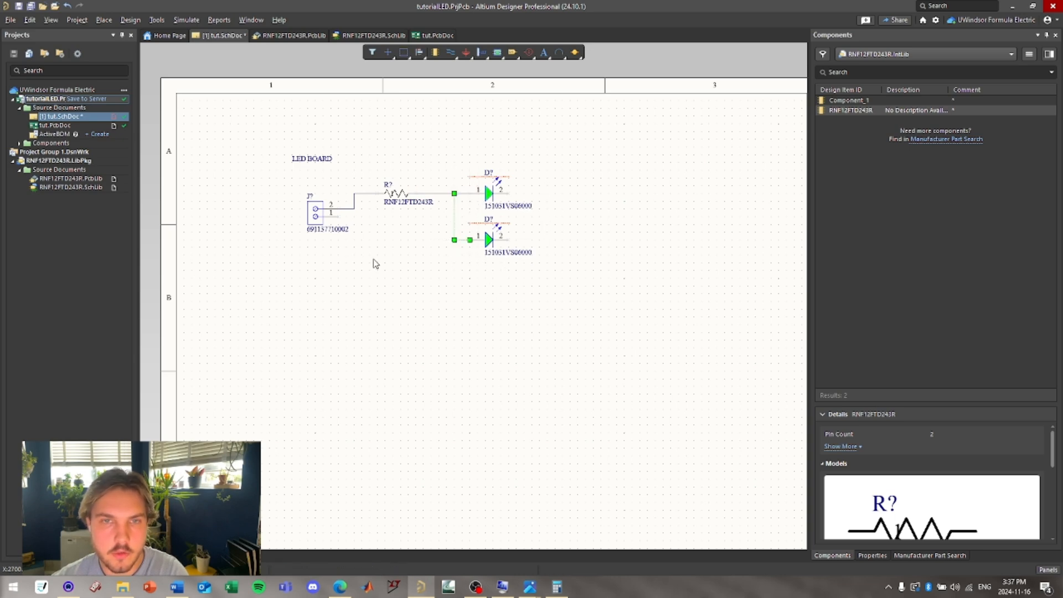
# - Route a return wire from both LEDs' pin 2 below the circuit to connector pin 1
pyautogui.hotkey('ctrl', 'q')
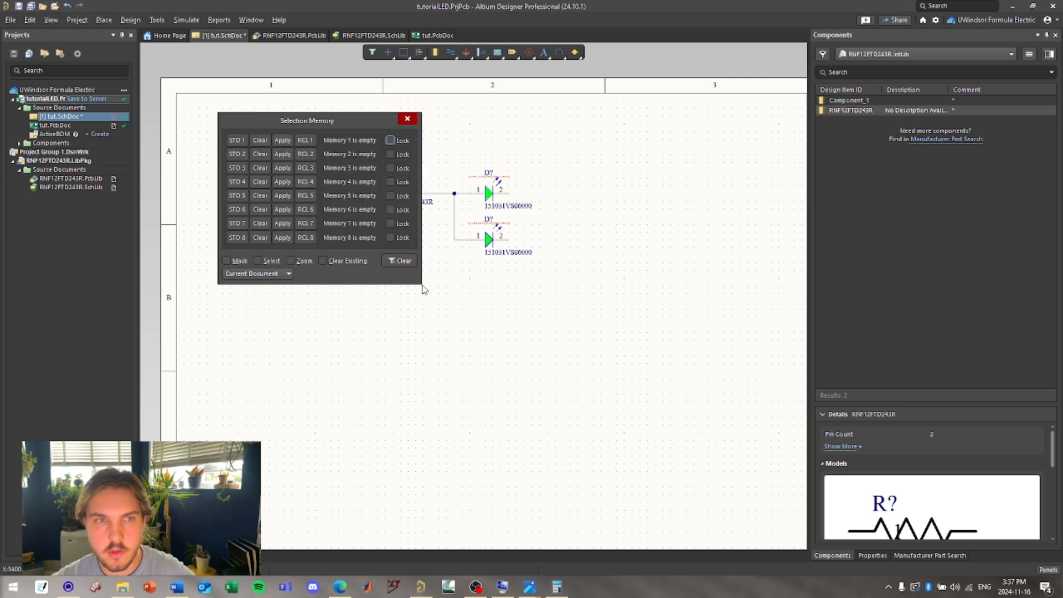
pyautogui.click(408, 118)
pyautogui.hotkey('ctrl', 'w')
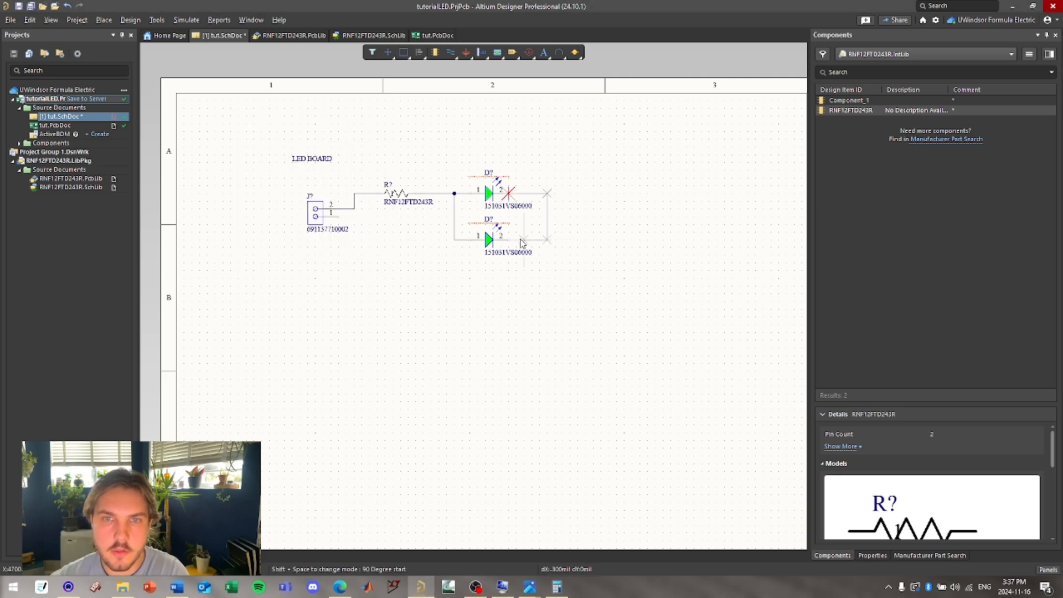
pyautogui.click(547, 240)
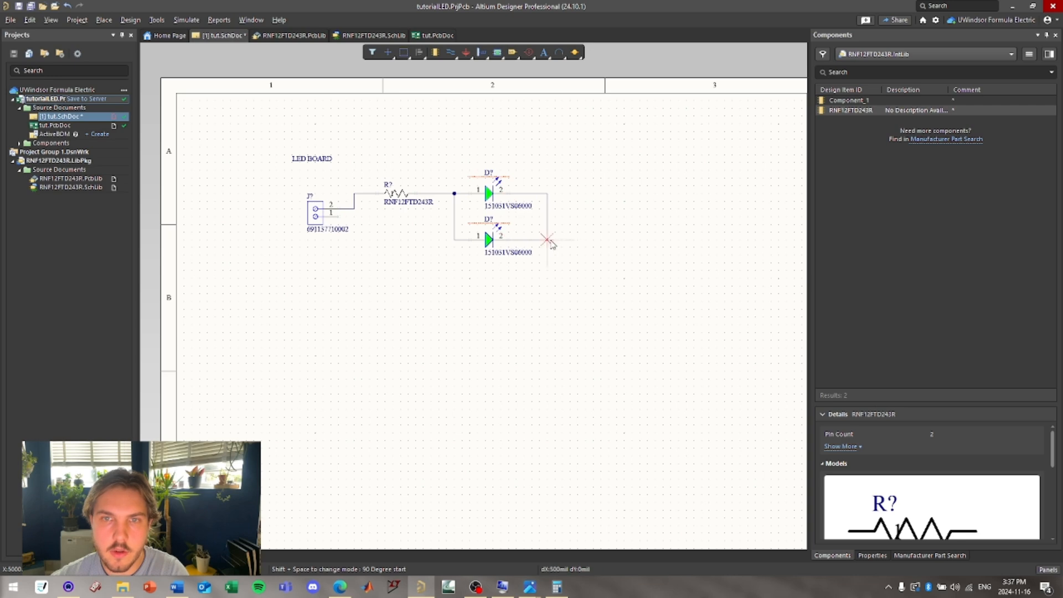
pyautogui.click(547, 270)
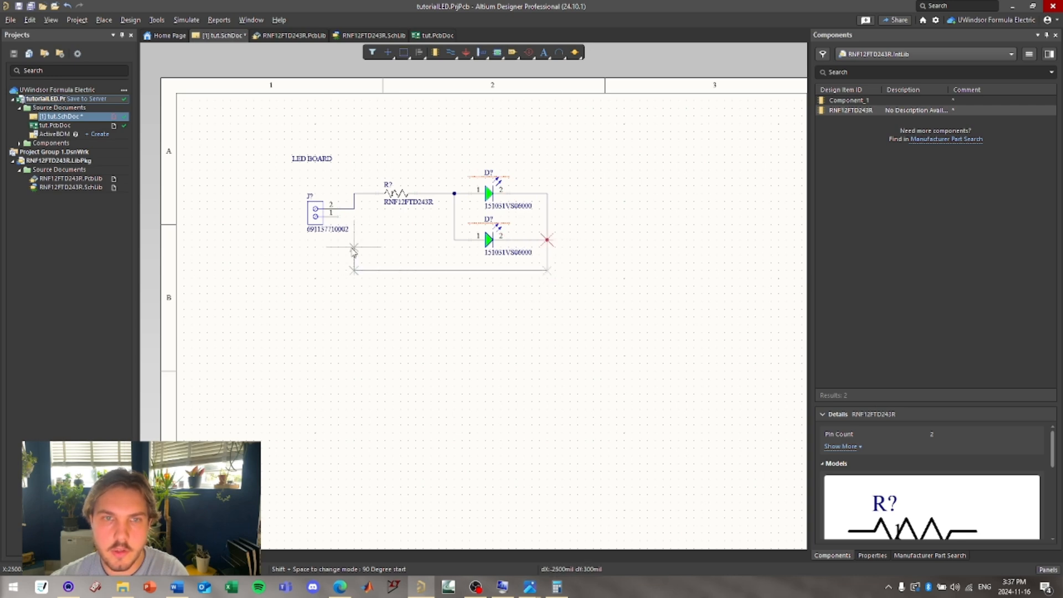
pyautogui.click(354, 216)
pyautogui.click(339, 216)
pyautogui.rightClick(354, 248)
pyautogui.click(304, 280)
# - Place a GND port on the return wire corner and a +12 port on the connector wire
pyautogui.click(466, 55)
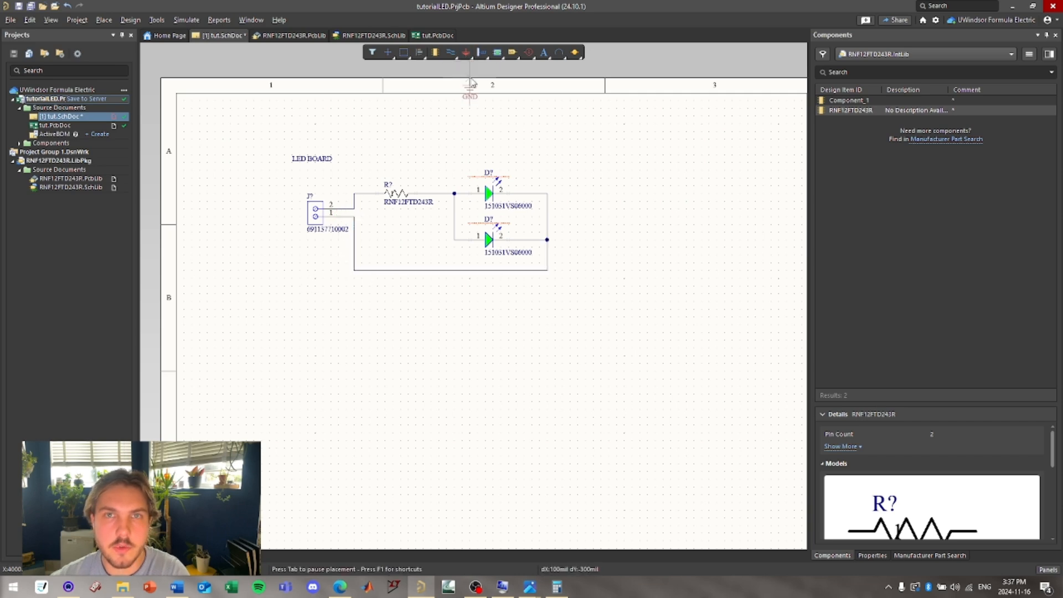
pyautogui.click(355, 272)
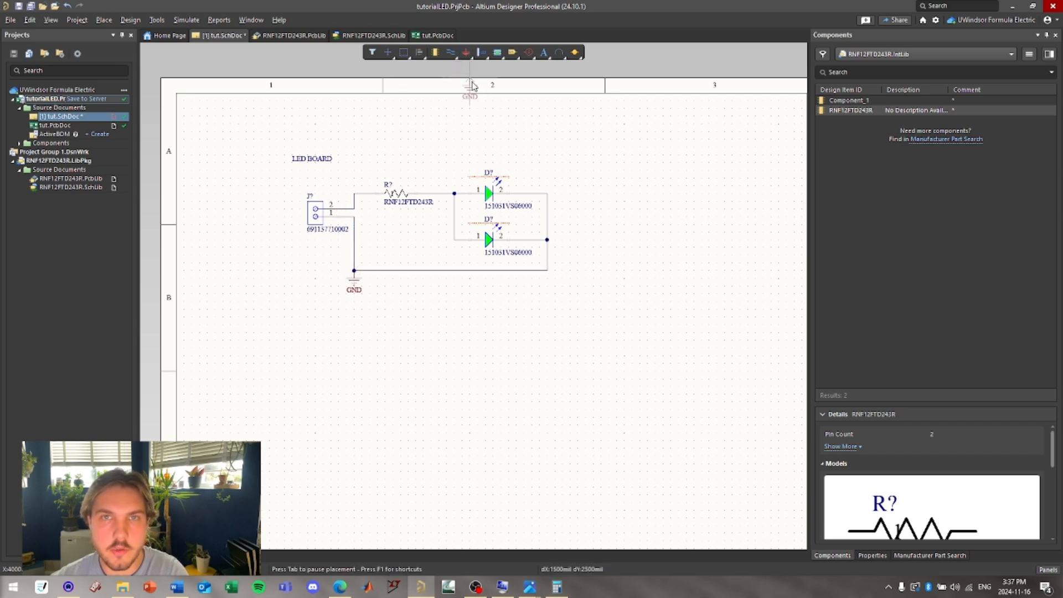
pyautogui.click(468, 61)
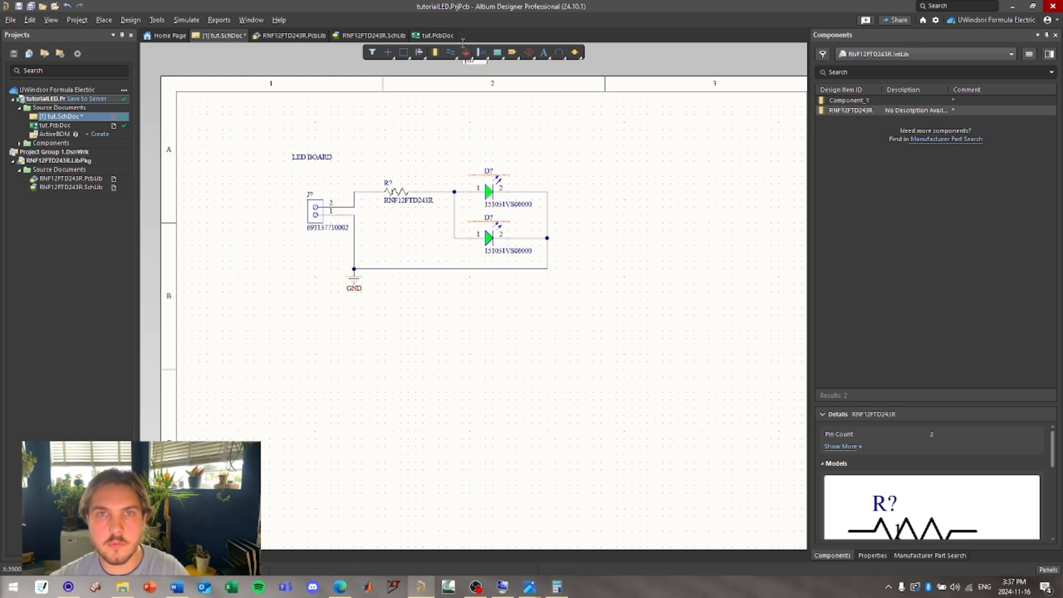
pyautogui.click(466, 52)
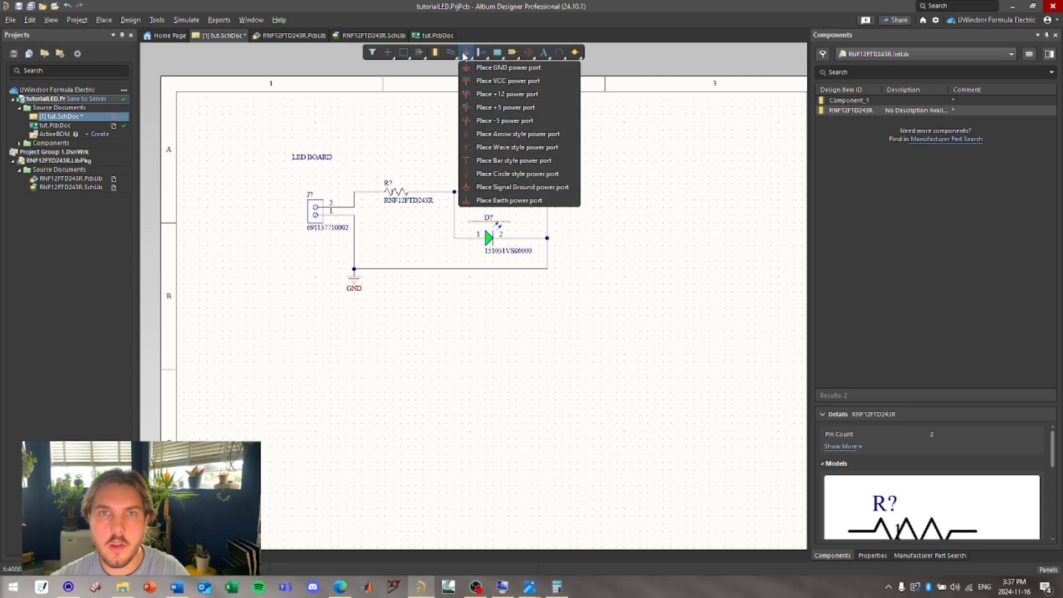
pyautogui.click(507, 94)
pyautogui.click(355, 192)
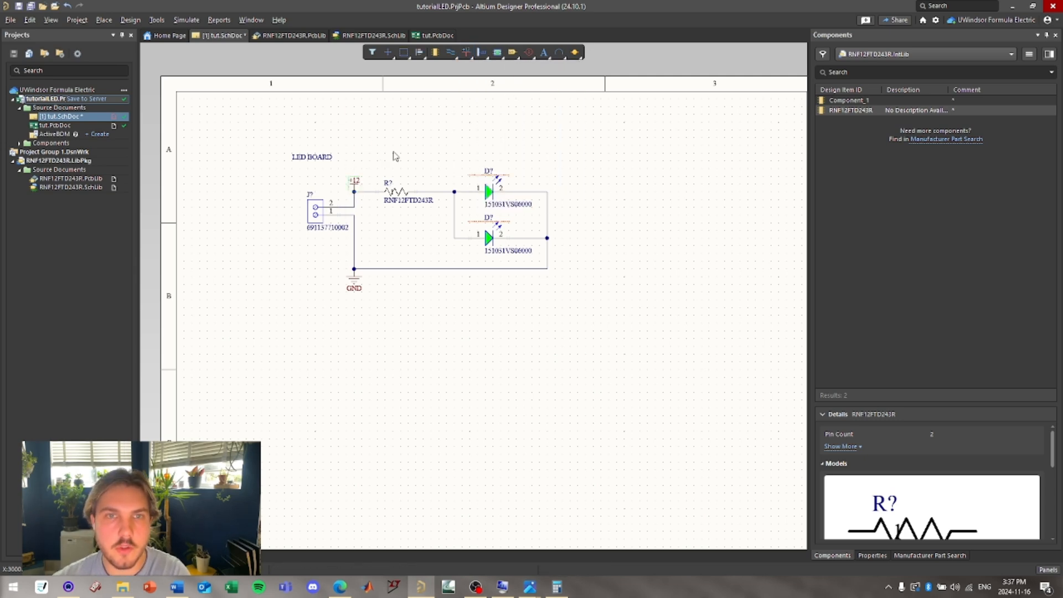
# - Start a second +12 power port and edit its name in the properties
pyautogui.press('p')
pyautogui.press('o')
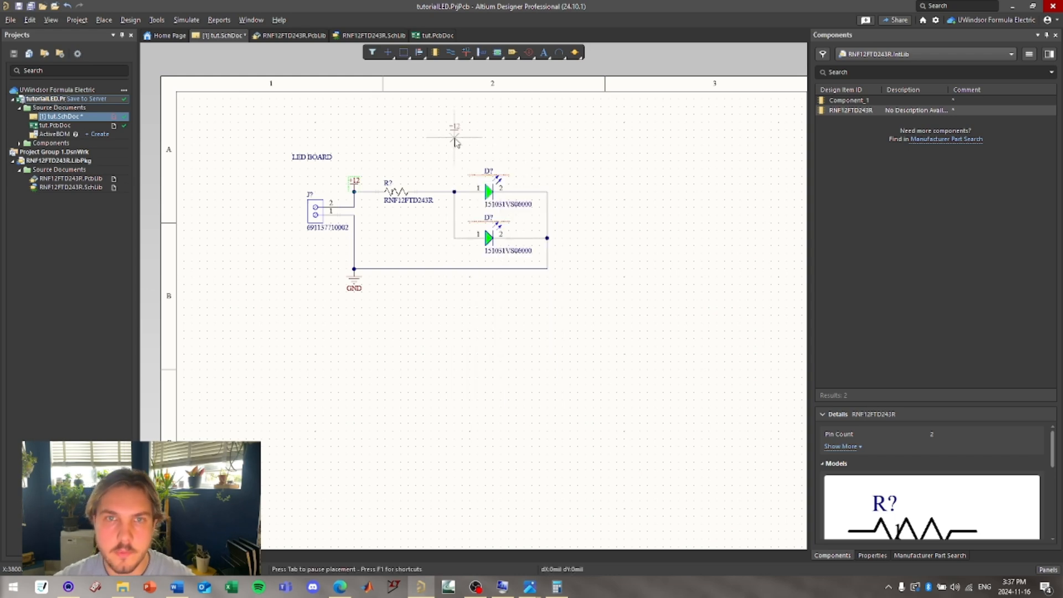
pyautogui.press('Tab')
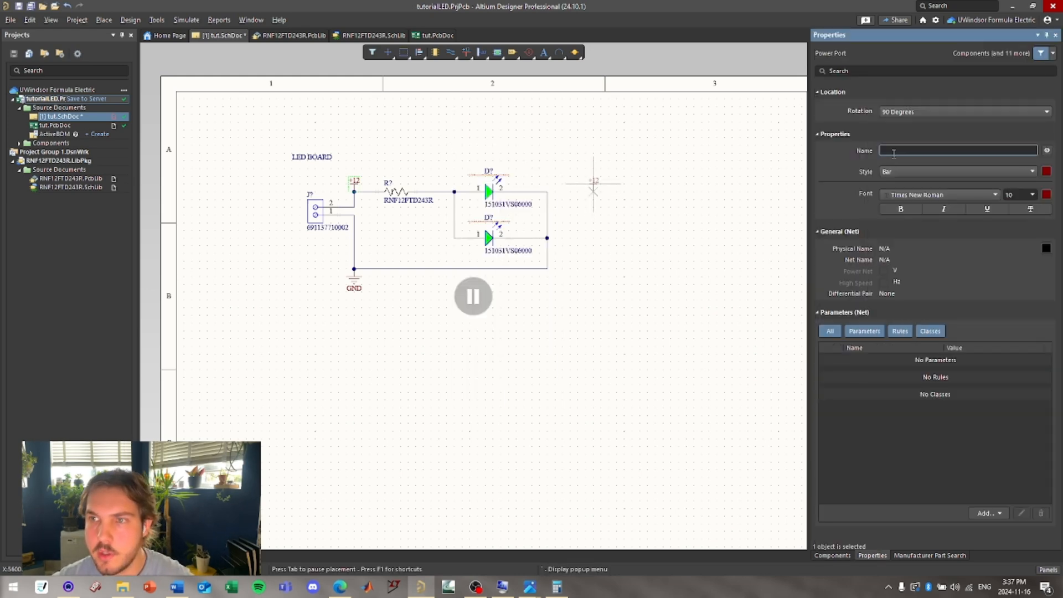
pyautogui.press('Home')
pyautogui.write('V')
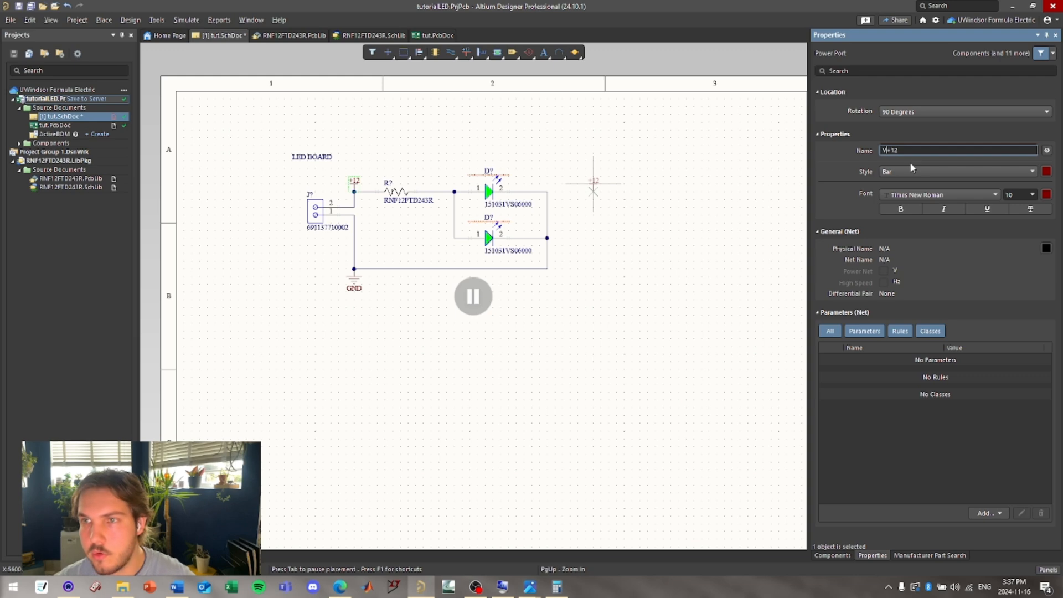
pyautogui.press('Delete')
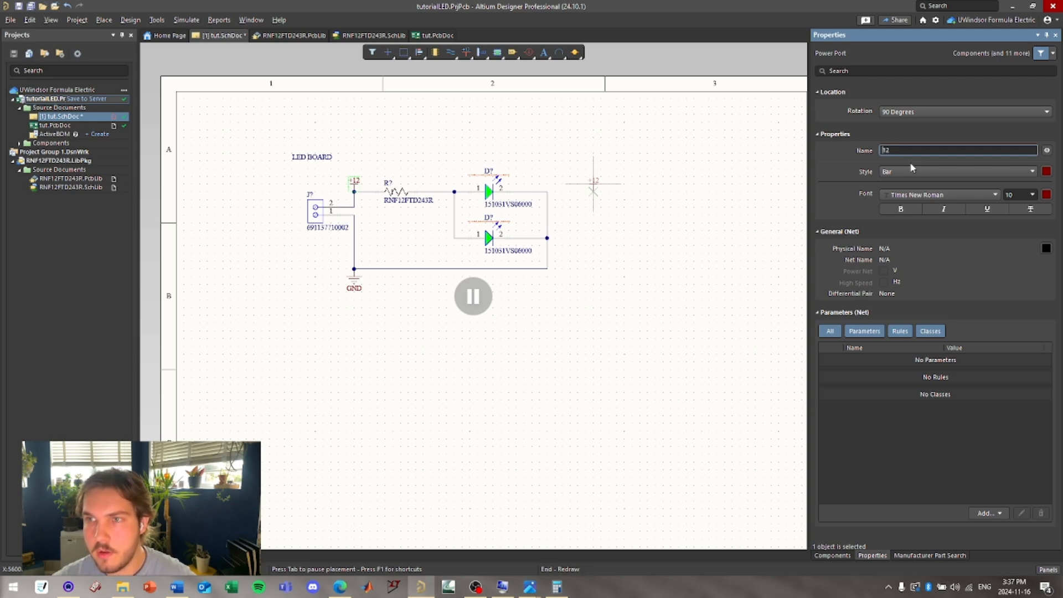
pyautogui.press('Home')
# - Try GOST Earth and Power Ground port styles, revert to Bar, then cancel the extra port
pyautogui.click(913, 171)
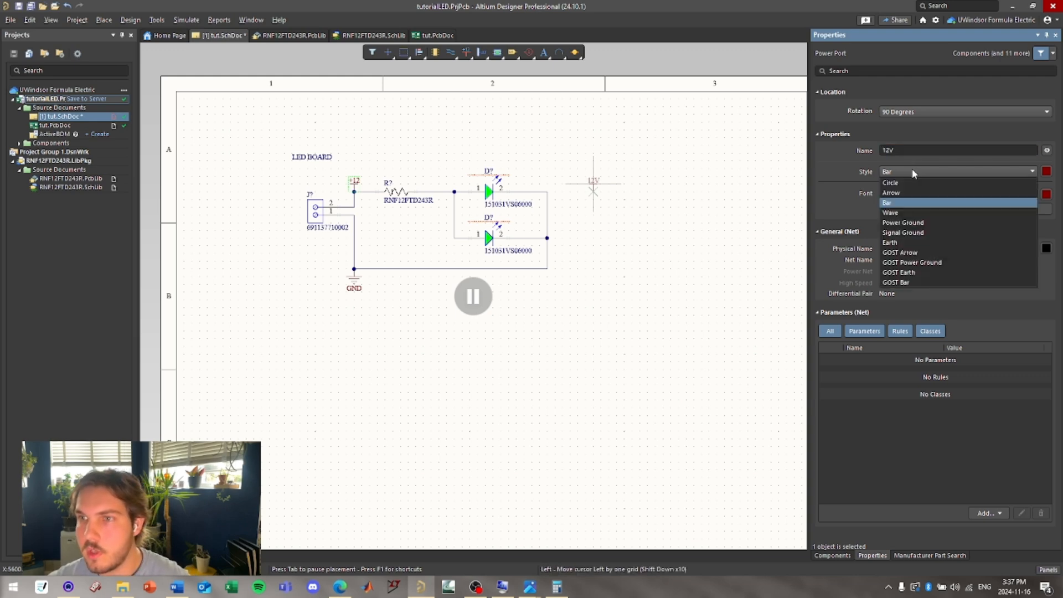
pyautogui.click(899, 205)
pyautogui.click(910, 170)
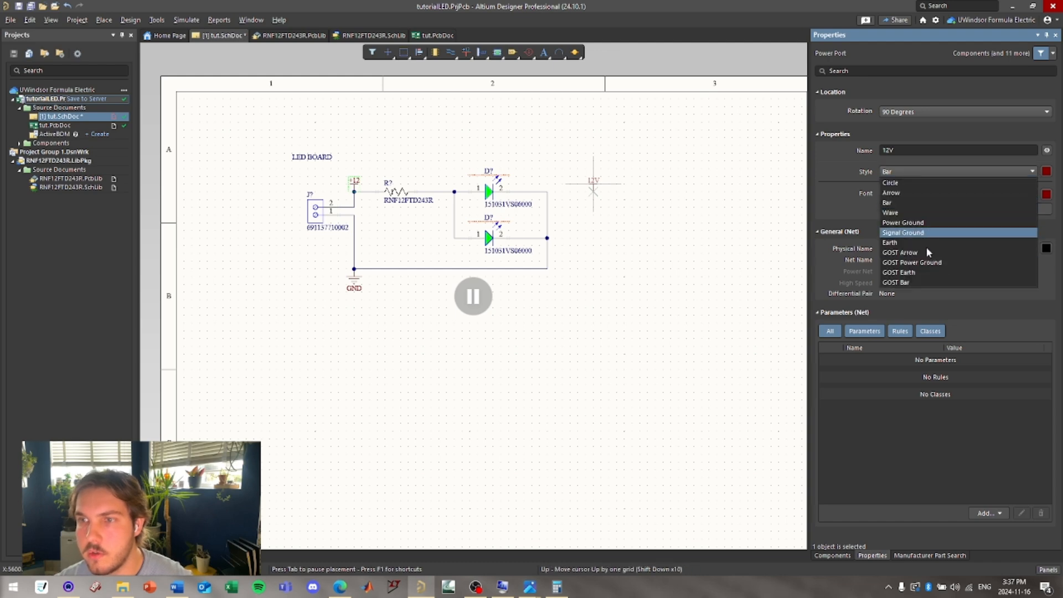
pyautogui.click(904, 273)
pyautogui.click(907, 175)
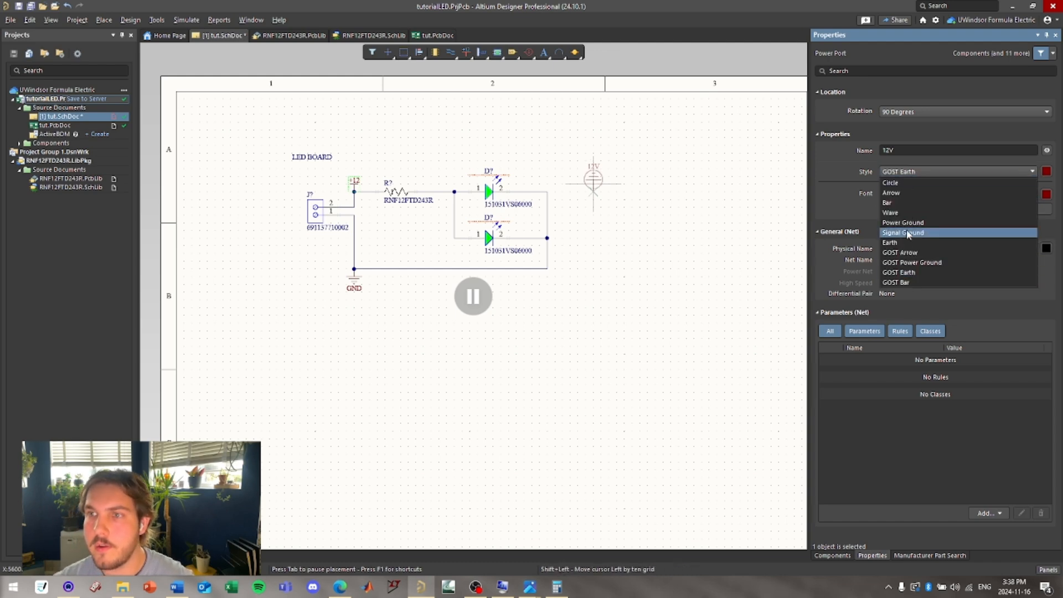
pyautogui.click(906, 223)
pyautogui.click(891, 174)
pyautogui.click(903, 203)
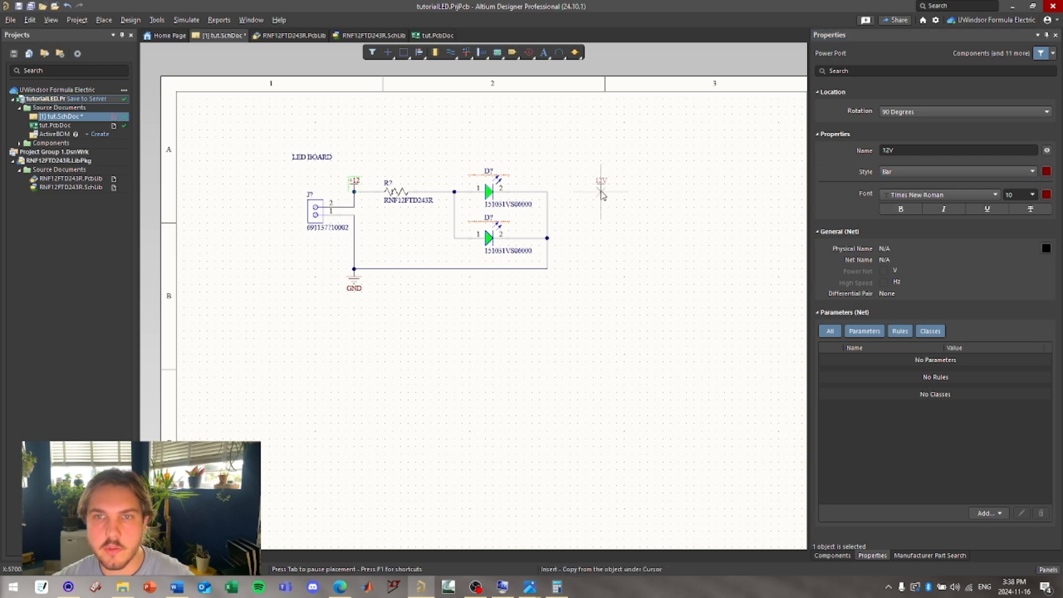
pyautogui.press('Escape')
pyautogui.moveTo(506, 144); pyautogui.dragTo(561, 139, button='right')
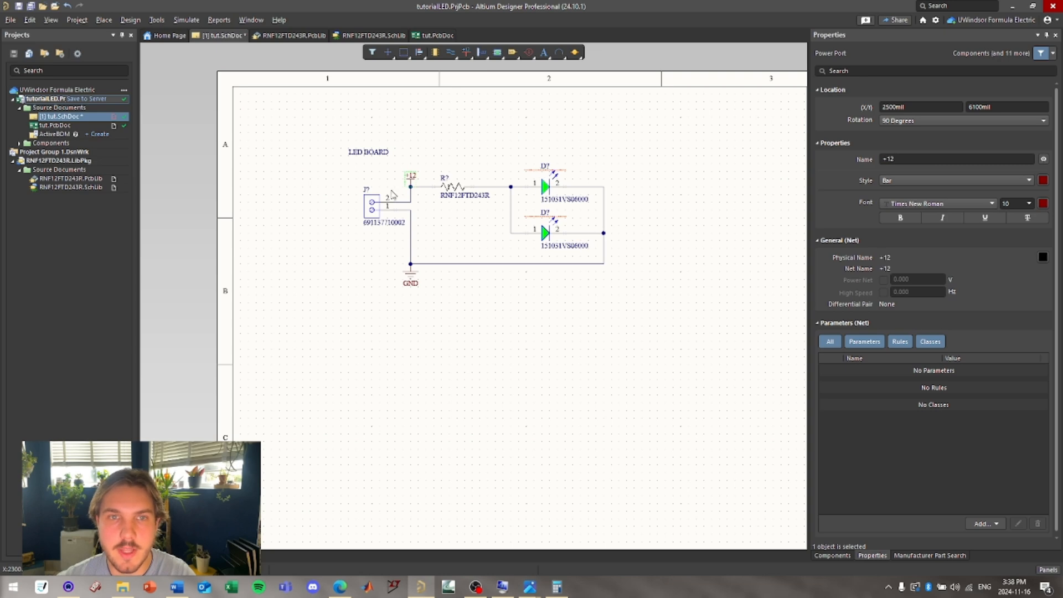
# - Change the connector's designator from J? to J1
pyautogui.click(366, 189)
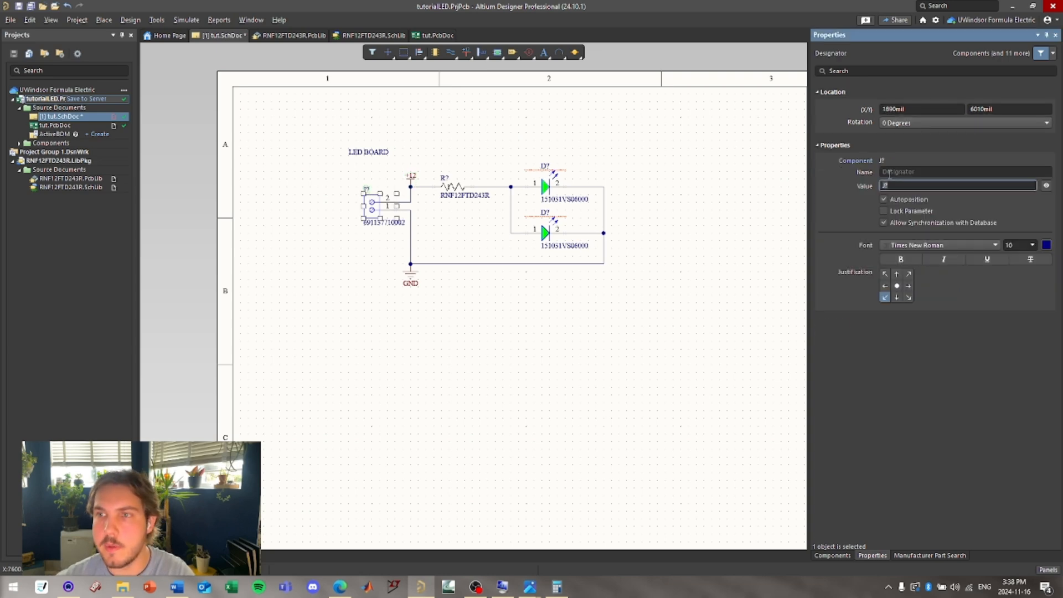
pyautogui.press('BackSpace')
pyautogui.write('1')
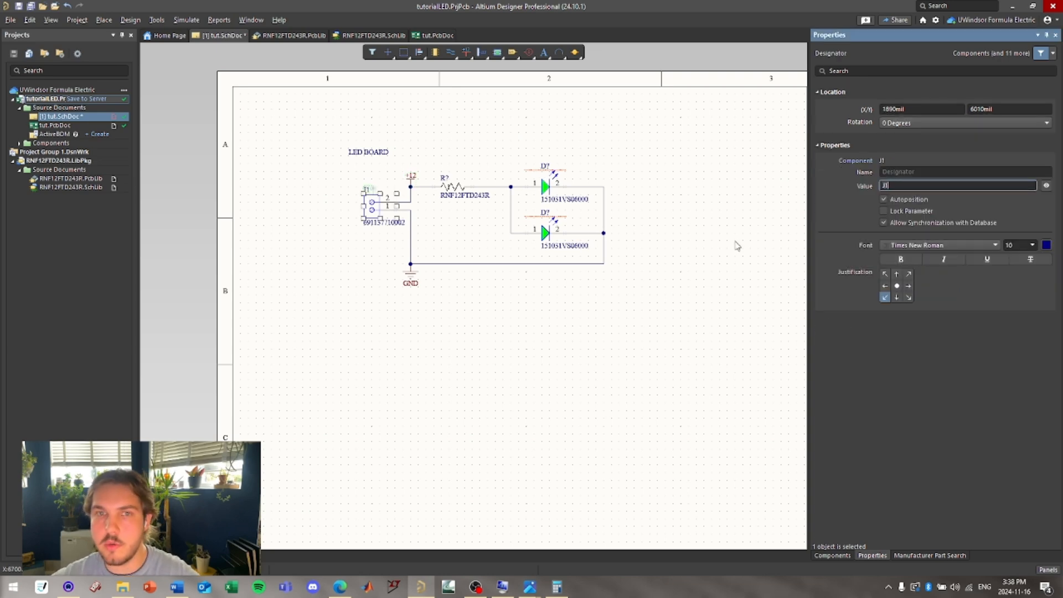
pyautogui.click(702, 289)
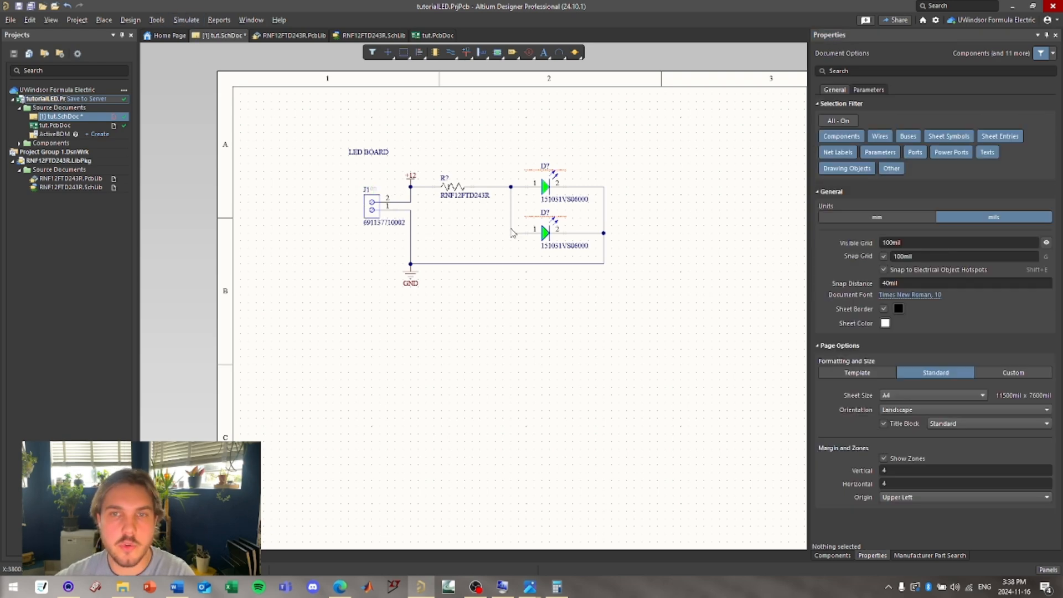
# - Annotate the schematic quietly so the resistor and LEDs become R1, D1 and D2
pyautogui.click(156, 20)
pyautogui.moveTo(216, 132)
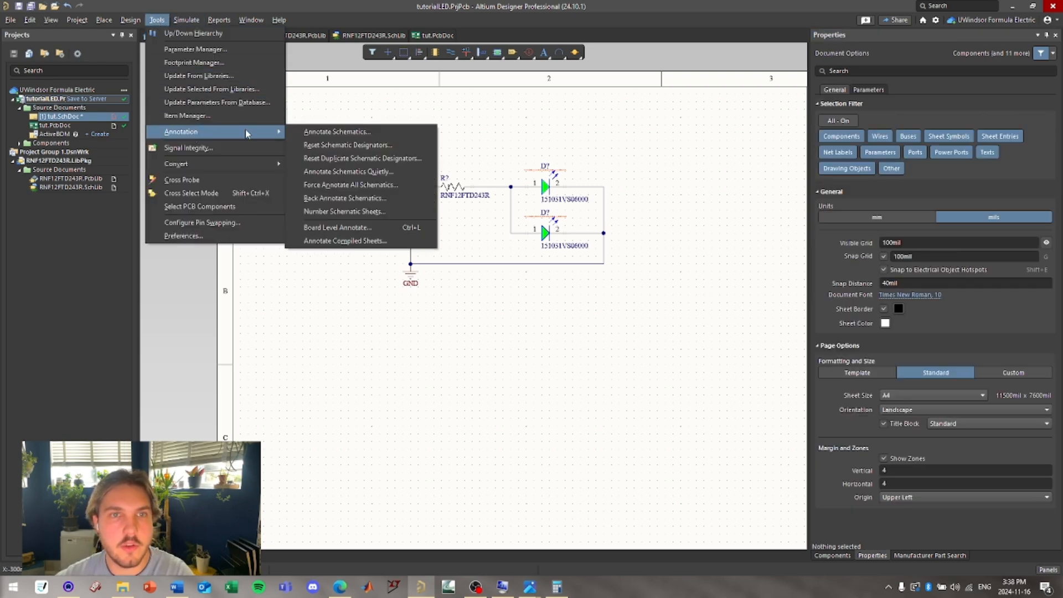
pyautogui.click(348, 172)
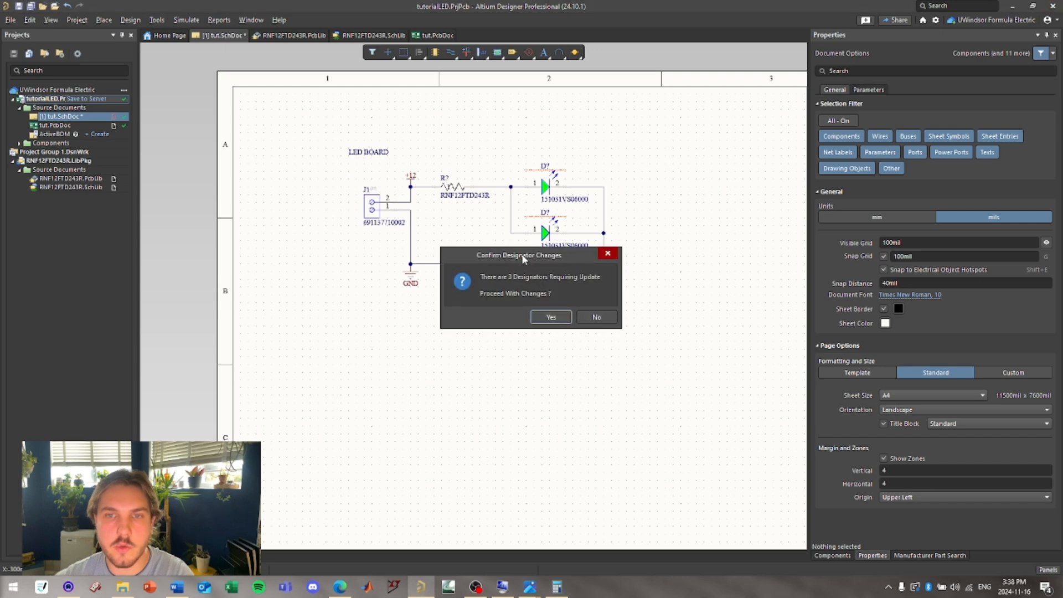
pyautogui.click(548, 316)
pyautogui.moveTo(572, 291); pyautogui.dragTo(504, 307, button='right')
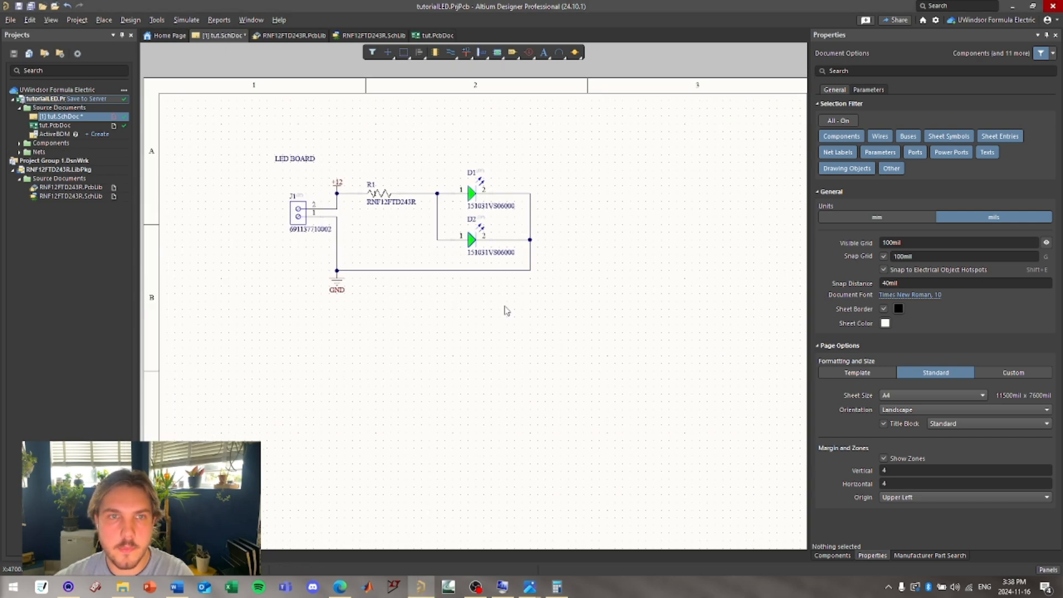
pyautogui.moveTo(282, 157); pyautogui.dragTo(310, 171)
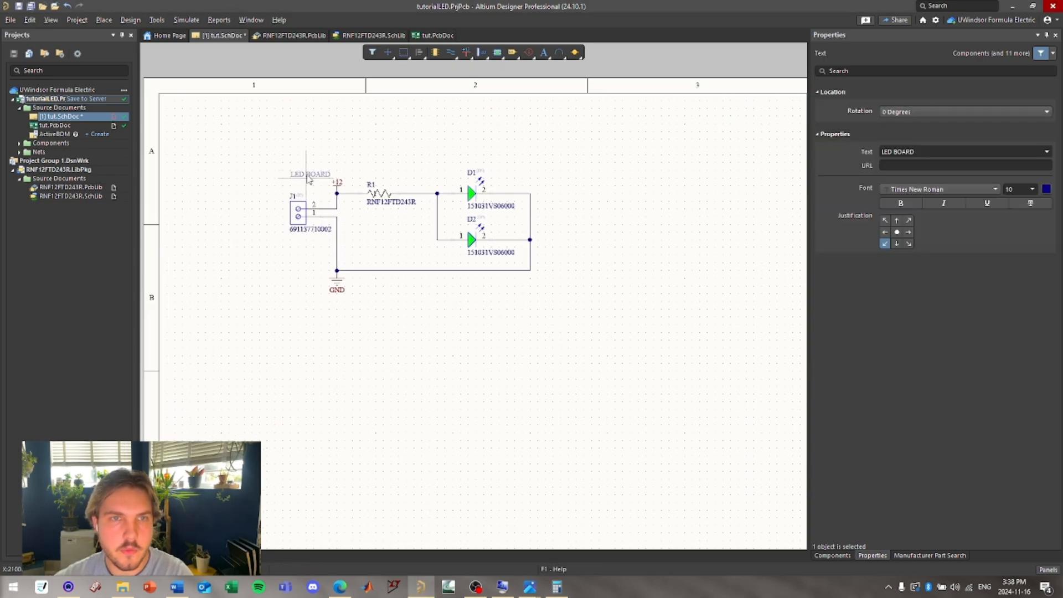
# - Draw a rectangle from above the LED BOARD title to below the circuit
pyautogui.rightClick(340, 268)
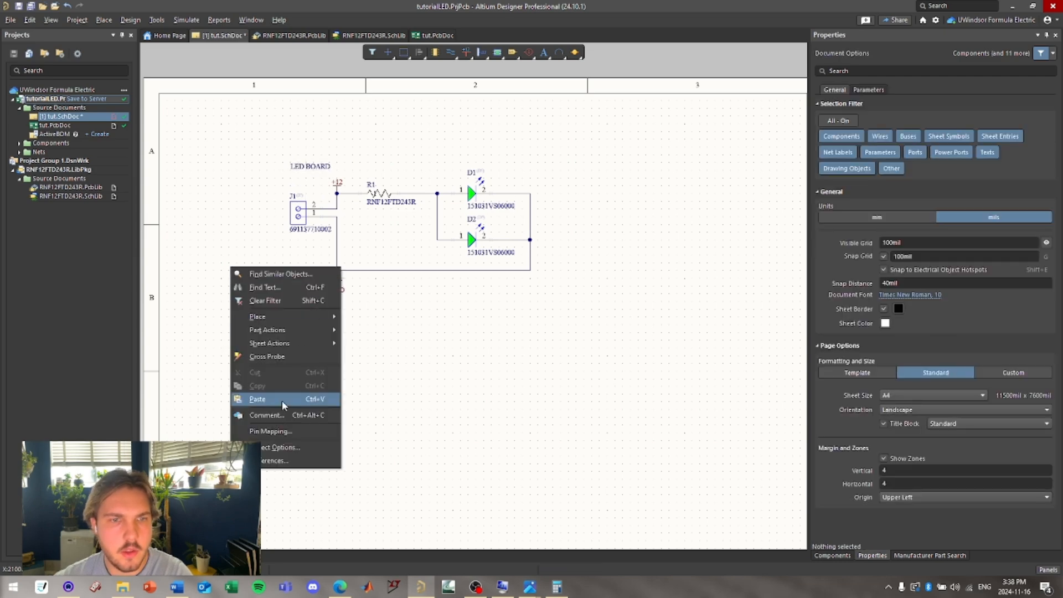
pyautogui.click(393, 356)
pyautogui.press('p')
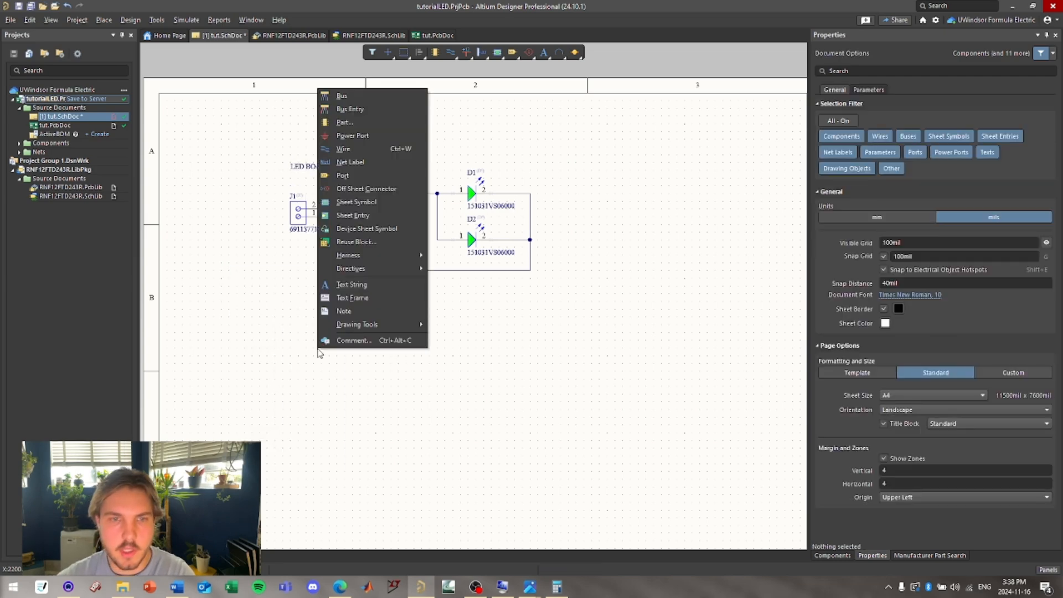
pyautogui.moveTo(354, 325)
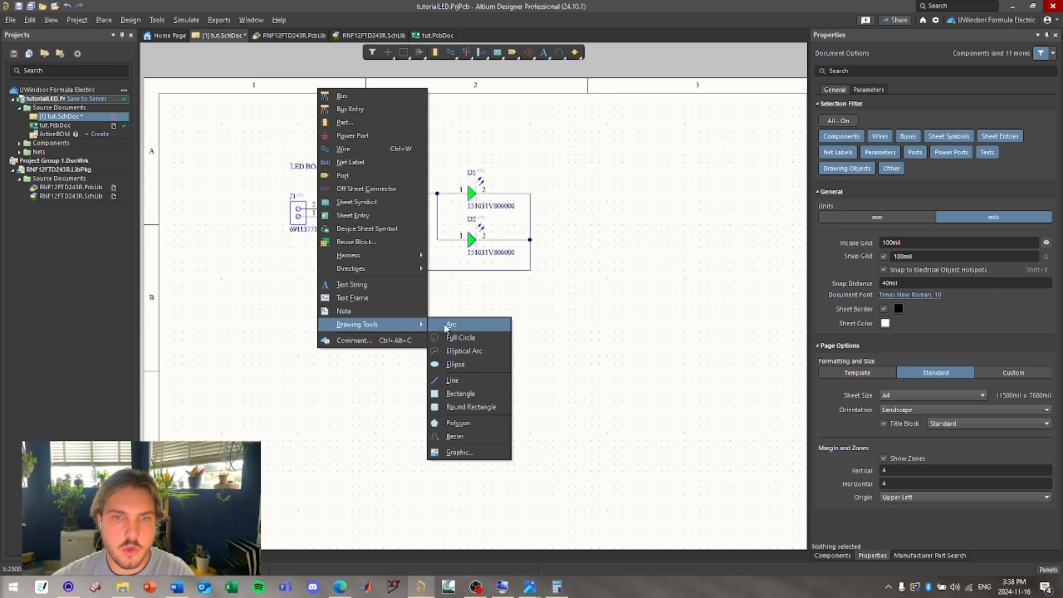
pyautogui.click(454, 398)
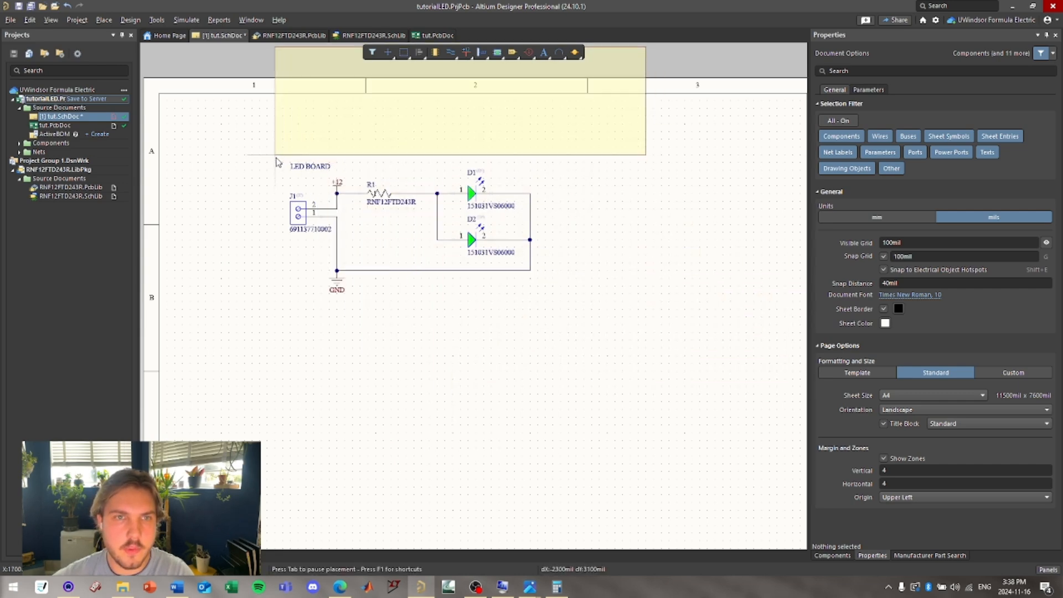
pyautogui.click(275, 155)
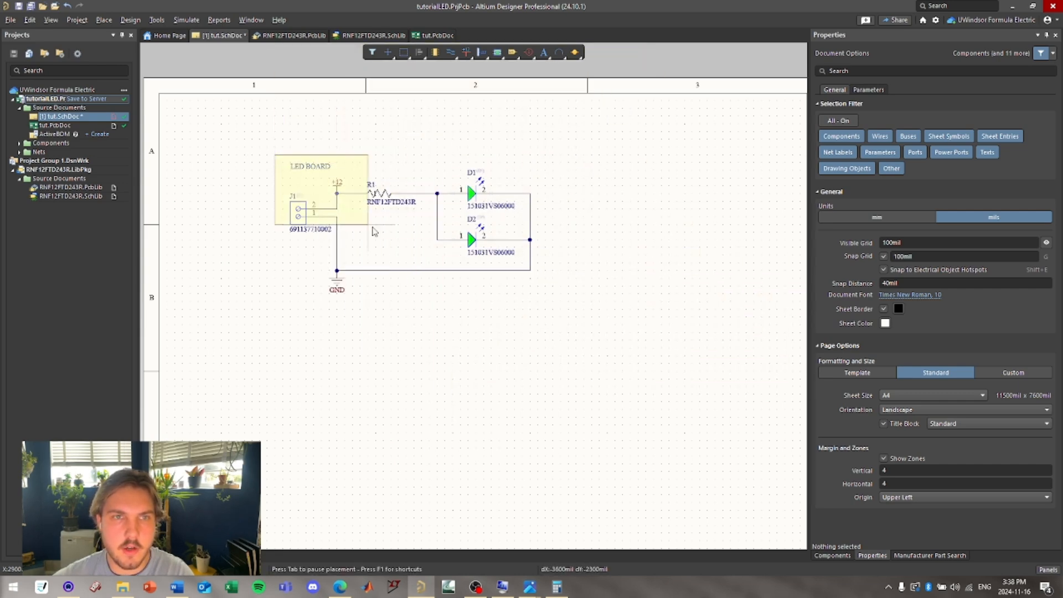
pyautogui.click(552, 303)
pyautogui.press('Escape')
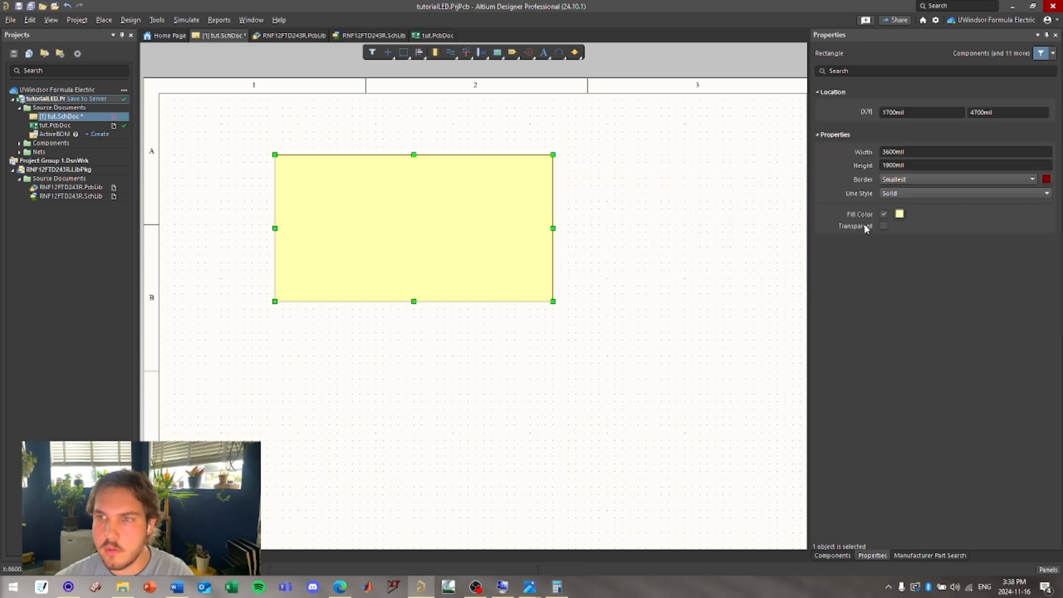
# - Remove the rectangle's fill and change its border thickness
pyautogui.click(884, 215)
pyautogui.click(892, 180)
pyautogui.click(892, 203)
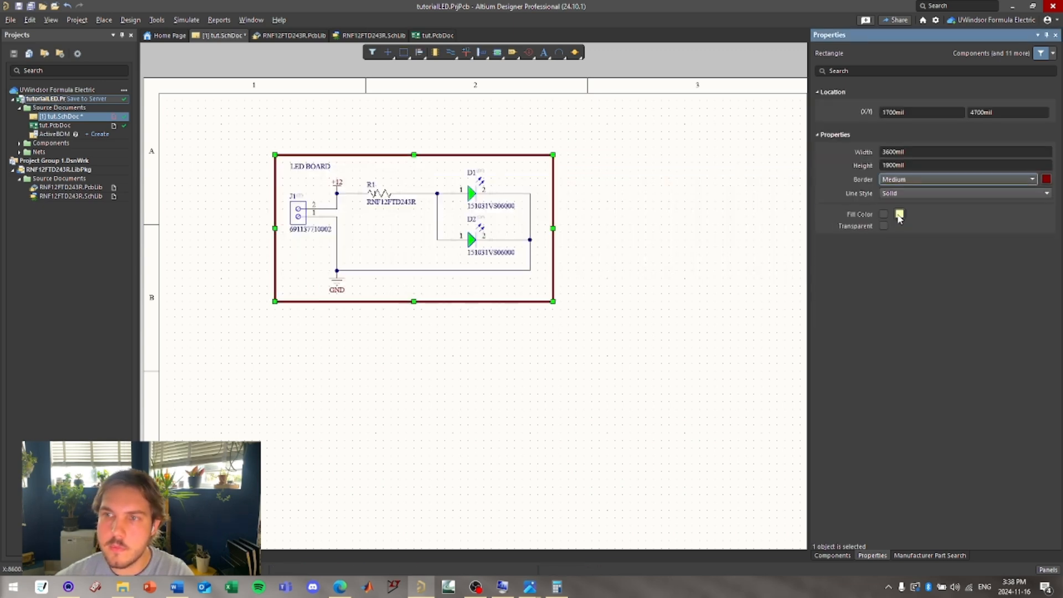
pyautogui.click(910, 182)
pyautogui.click(908, 202)
pyautogui.click(586, 320)
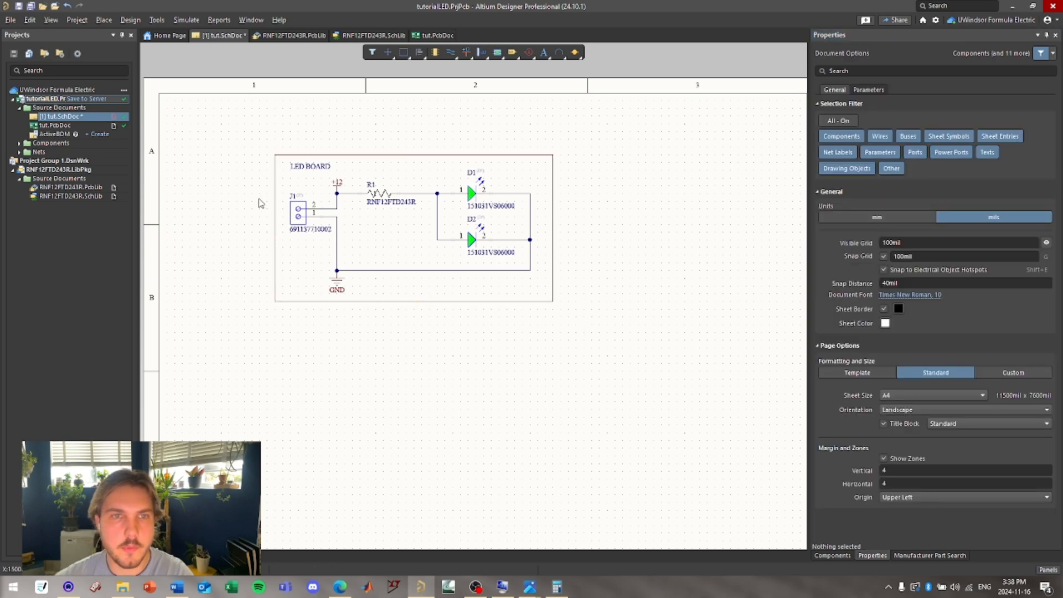
# - Move the LED BOARD title above the box, make it bold and 14-point
pyautogui.moveTo(302, 174)
pyautogui.mouseDown()
pyautogui.moveTo(287, 160)
pyautogui.moveTo(302, 154)
pyautogui.mouseUp()
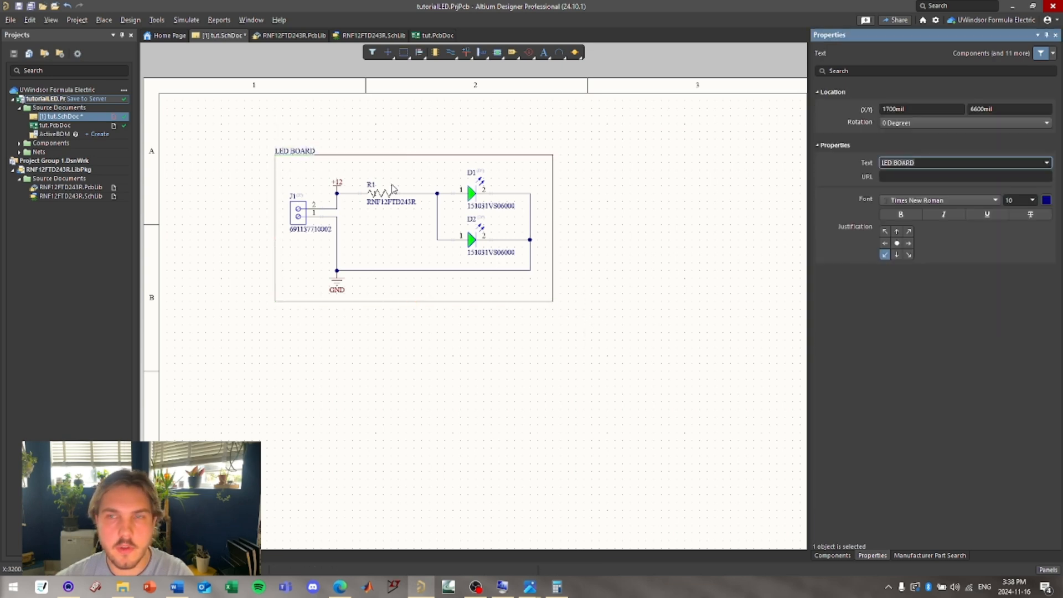
pyautogui.click(900, 215)
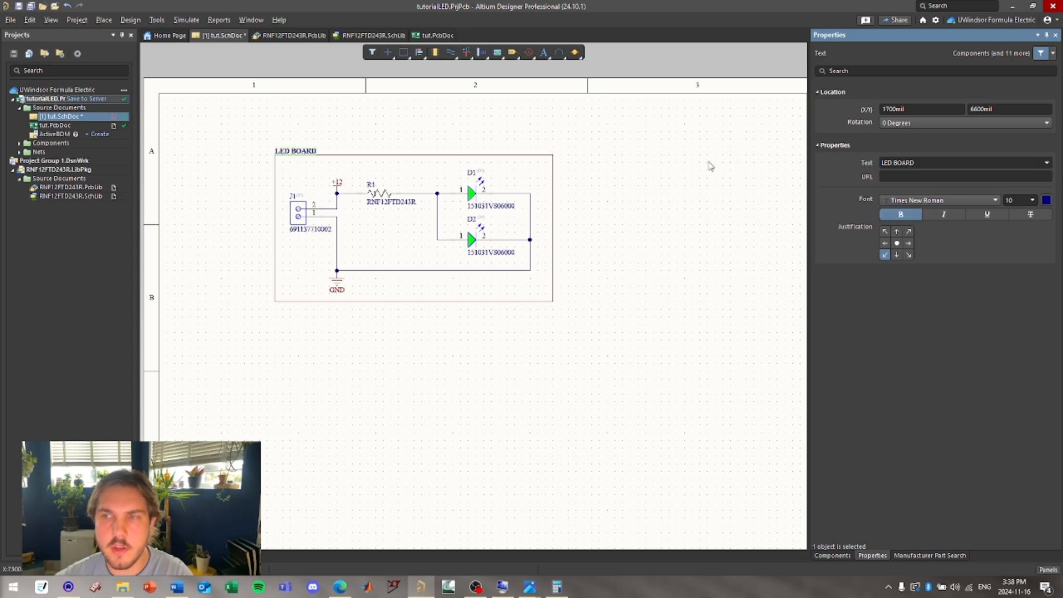
pyautogui.click(1032, 200)
pyautogui.click(1018, 257)
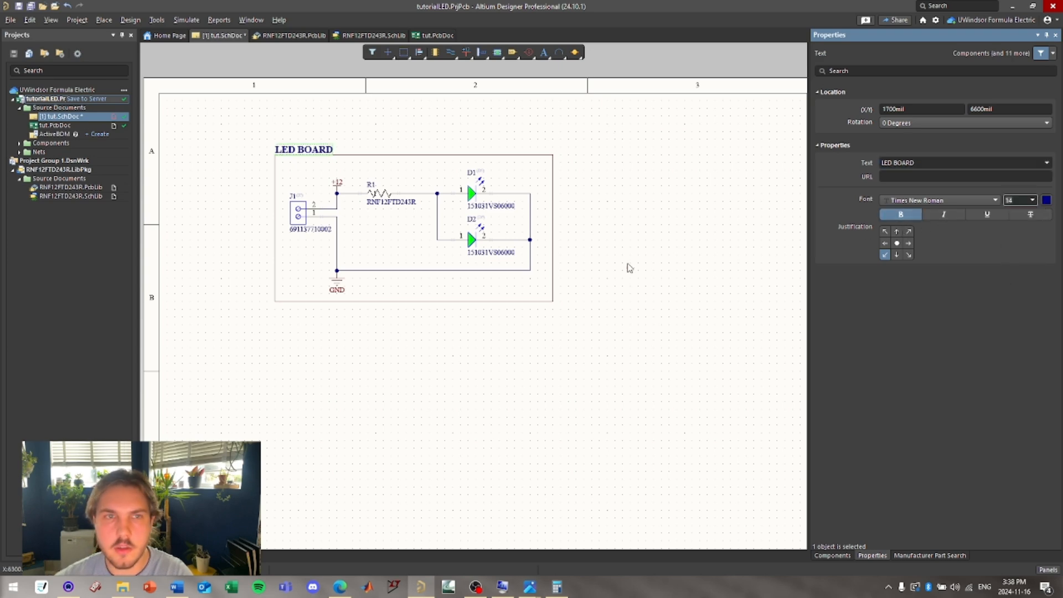
pyautogui.click(607, 257)
# - Pan and zoom the sheet to centre the LED board circuit in view
pyautogui.moveTo(609, 366); pyautogui.dragTo(498, 291, button='right')
pyautogui.keyDown('ctrl'); pyautogui.scroll(-3, 499, 324); pyautogui.keyUp('ctrl')
pyautogui.keyDown('ctrl'); pyautogui.scroll(1, 493, 282); pyautogui.keyUp('ctrl')
pyautogui.moveTo(611, 432); pyautogui.dragTo(525, 385, button='right')
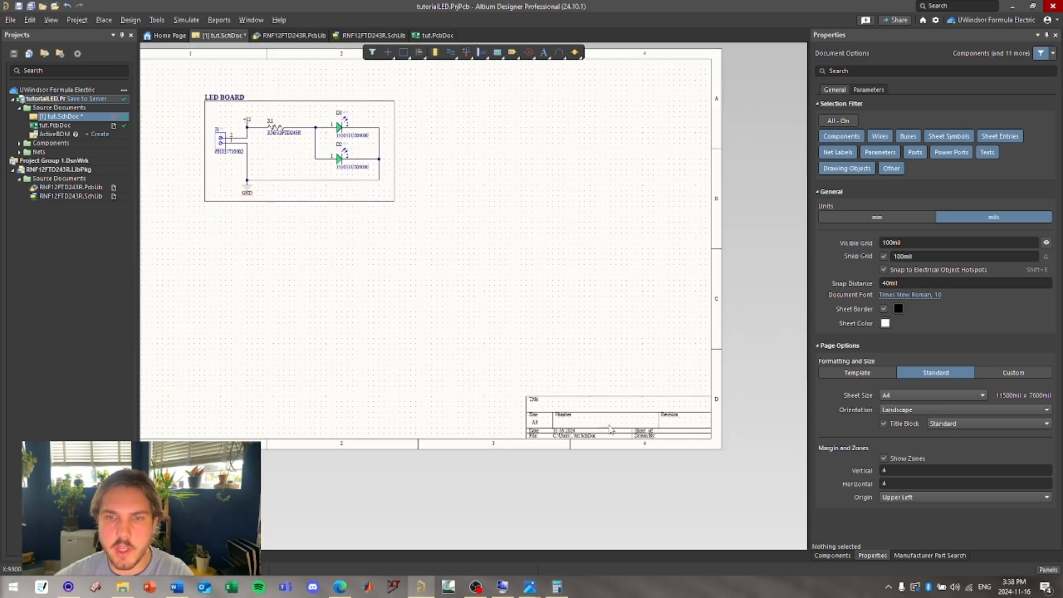
pyautogui.moveTo(433, 321); pyautogui.dragTo(497, 352, button='right')
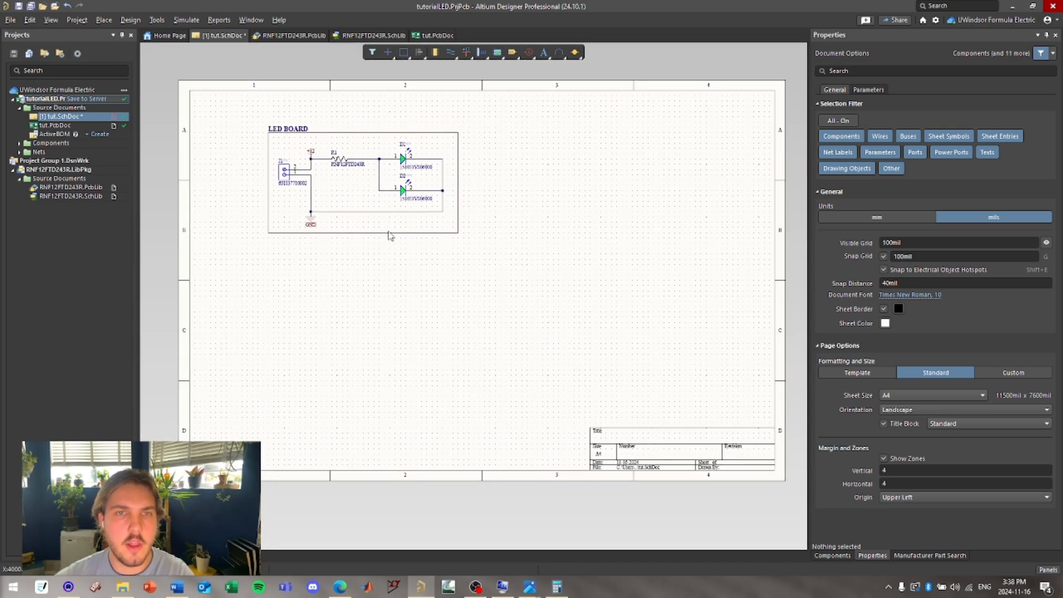
pyautogui.keyDown('ctrl'); pyautogui.scroll(2, 389, 236); pyautogui.keyUp('ctrl')
pyautogui.moveTo(381, 191); pyautogui.dragTo(374, 240, button='right')
pyautogui.keyDown('ctrl'); pyautogui.scroll(-3, 463, 317); pyautogui.keyUp('ctrl')
# - Find Safety_Status_Indicator_1.1.1 by searching 'status', open the project, and open its schematic
pyautogui.rightClick(49, 93)
pyautogui.click(78, 96)
pyautogui.click(412, 157)
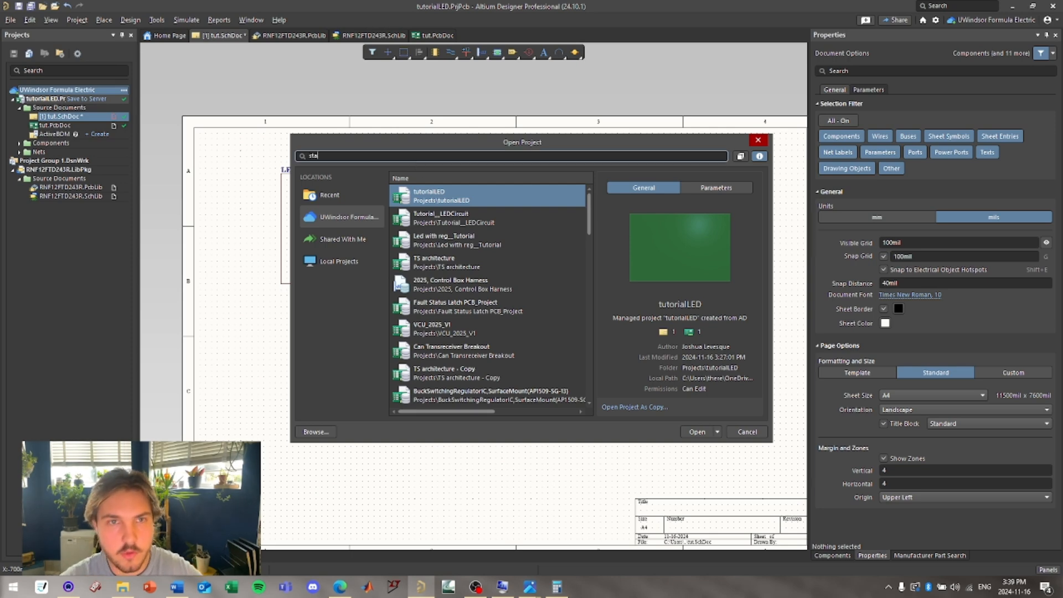
pyautogui.write('statis')
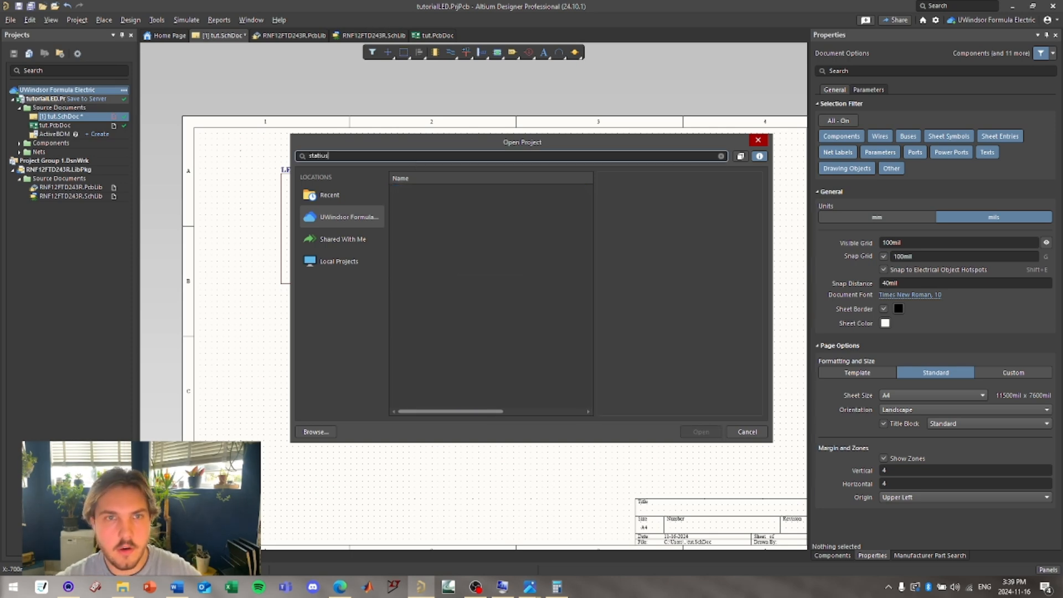
pyautogui.press('BackSpace')
pyautogui.press('BackSpace')
pyautogui.write('us')
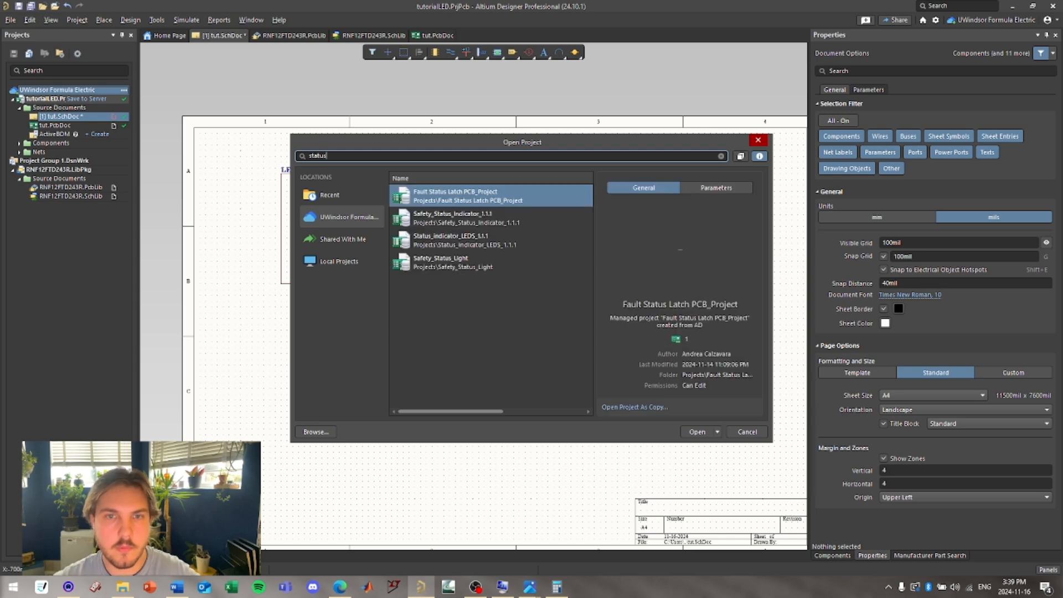
pyautogui.click(477, 222)
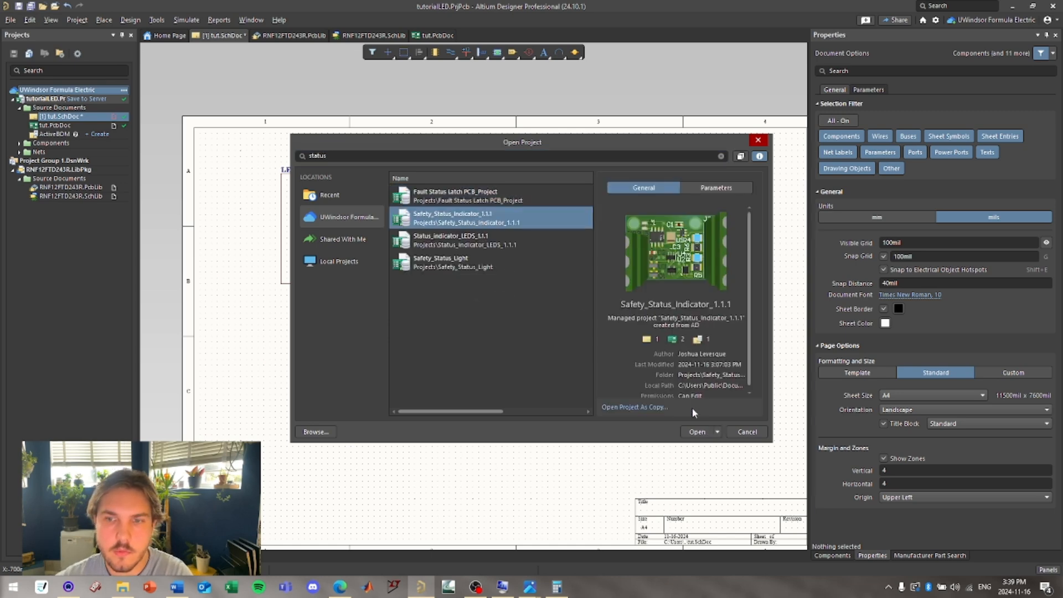
pyautogui.click(697, 432)
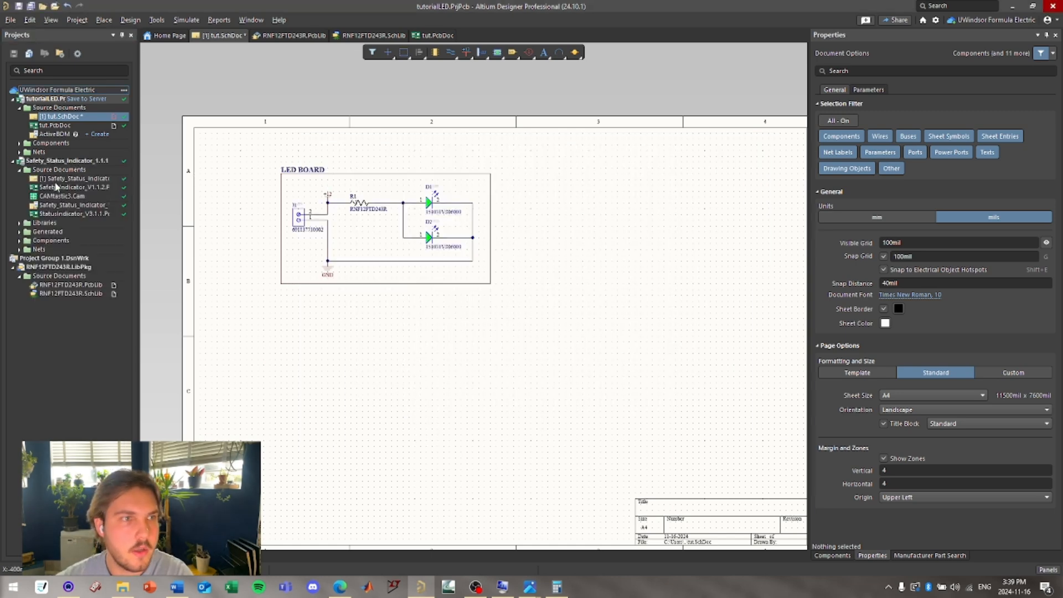
pyautogui.doubleClick(74, 178)
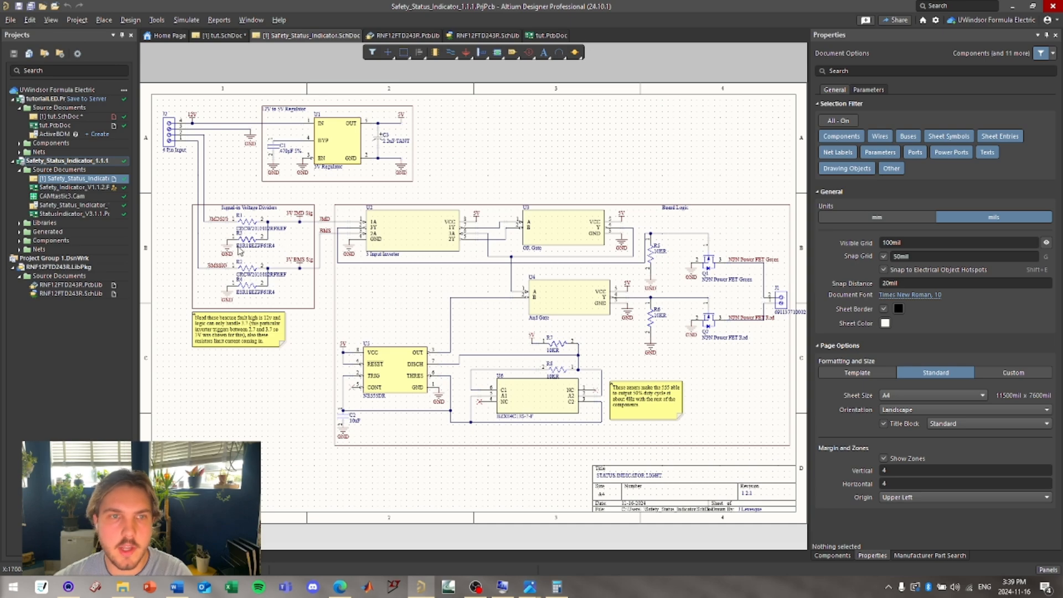
pyautogui.keyDown('ctrl'); pyautogui.scroll(2, 241, 265); pyautogui.keyUp('ctrl')
pyautogui.moveTo(240, 264); pyautogui.dragTo(459, 327, button='right')
pyautogui.keyDown('ctrl'); pyautogui.scroll(4, 464, 277); pyautogui.keyUp('ctrl')
pyautogui.moveTo(463, 208); pyautogui.dragTo(446, 227, button='right')
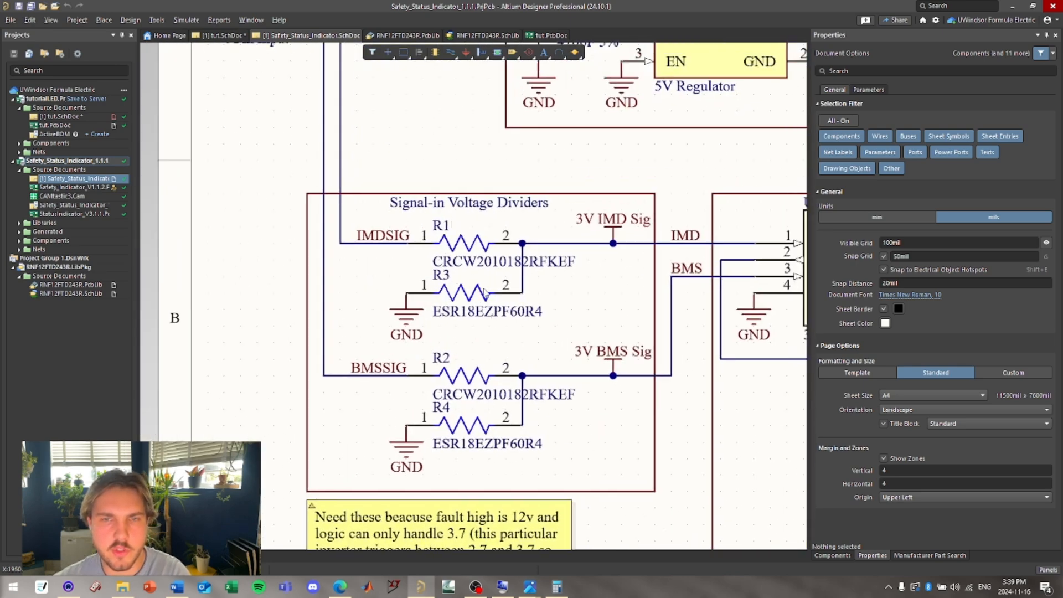
pyautogui.keyDown('ctrl'); pyautogui.scroll(-3, 629, 180); pyautogui.keyUp('ctrl')
pyautogui.moveTo(671, 166); pyautogui.dragTo(511, 296, button='right')
pyautogui.keyDown('ctrl'); pyautogui.scroll(2, 503, 208); pyautogui.keyUp('ctrl')
pyautogui.moveTo(472, 240); pyautogui.dragTo(365, 236, button='right')
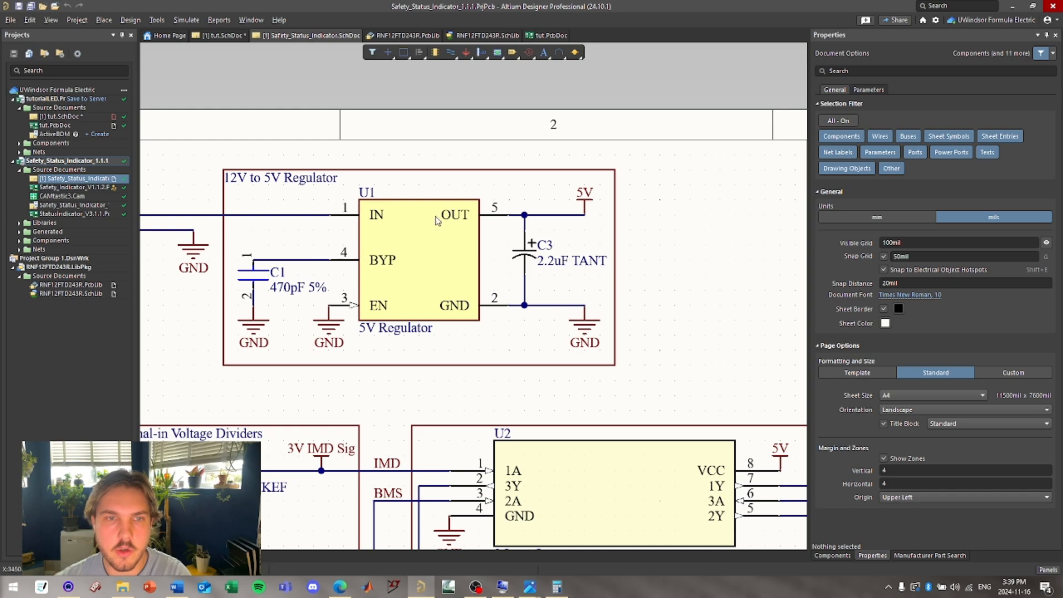
pyautogui.keyDown('ctrl'); pyautogui.scroll(-6, 540, 210); pyautogui.keyUp('ctrl')
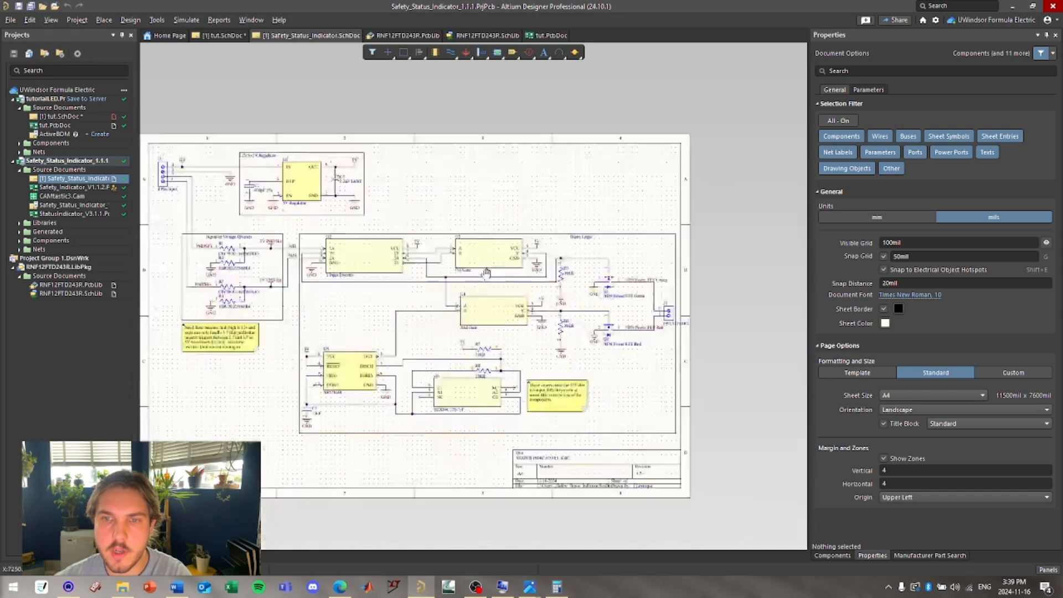
pyautogui.keyDown('ctrl'); pyautogui.scroll(3, 502, 244); pyautogui.keyUp('ctrl')
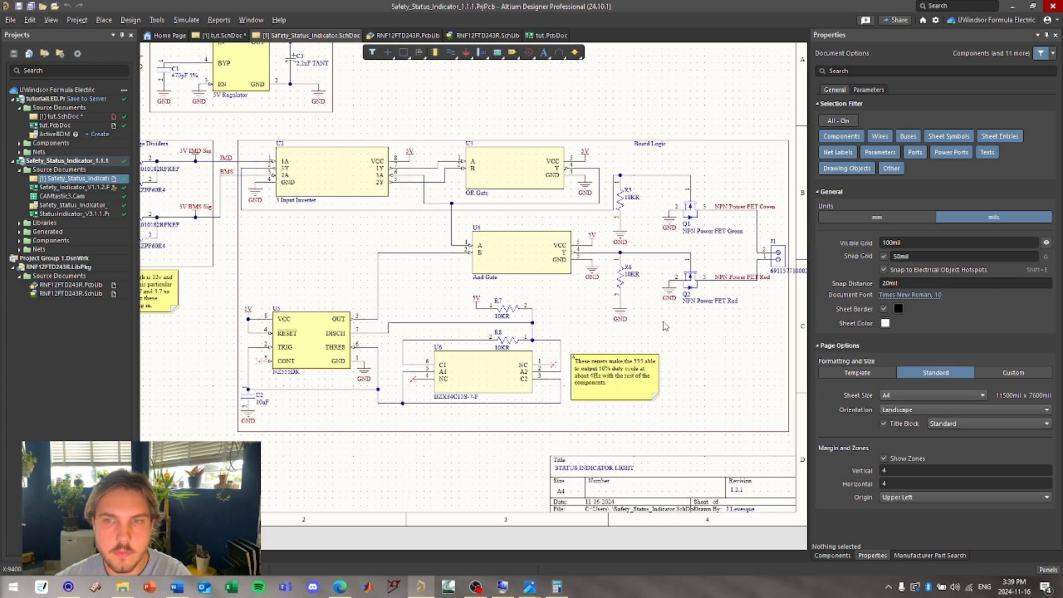
pyautogui.moveTo(728, 216); pyautogui.dragTo(626, 227, button='right')
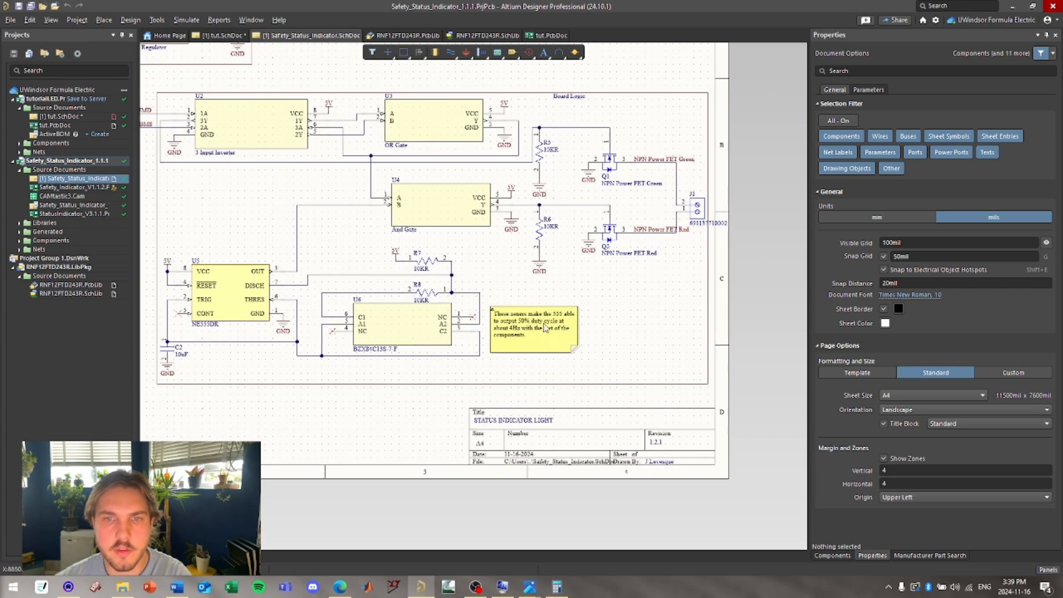
pyautogui.keyDown('ctrl'); pyautogui.scroll(3, 540, 330); pyautogui.keyUp('ctrl')
pyautogui.keyDown('ctrl'); pyautogui.scroll(-3, 553, 313); pyautogui.keyUp('ctrl')
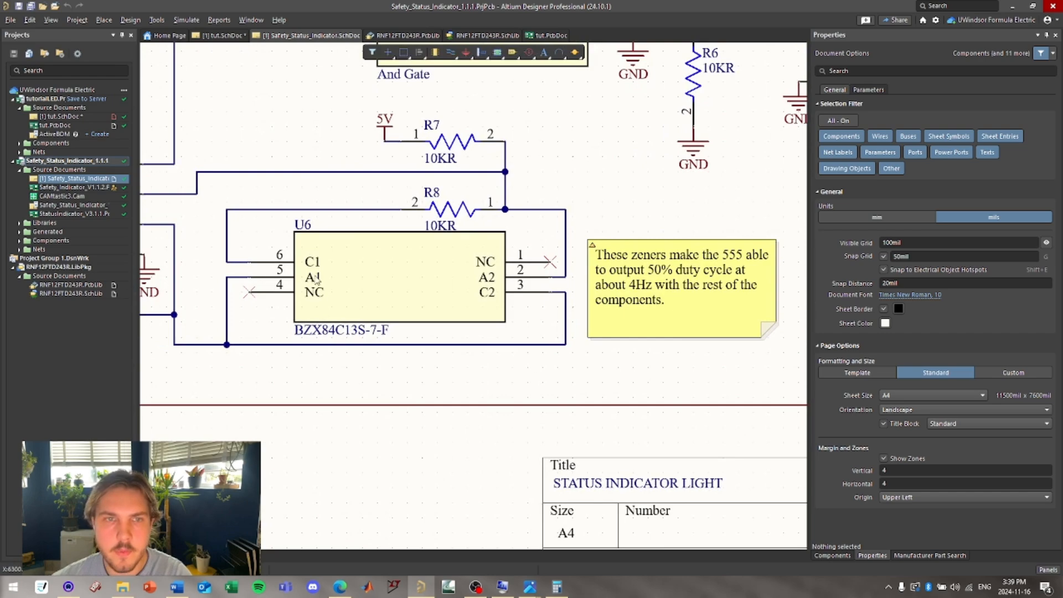
pyautogui.moveTo(483, 288); pyautogui.dragTo(481, 290, button='right')
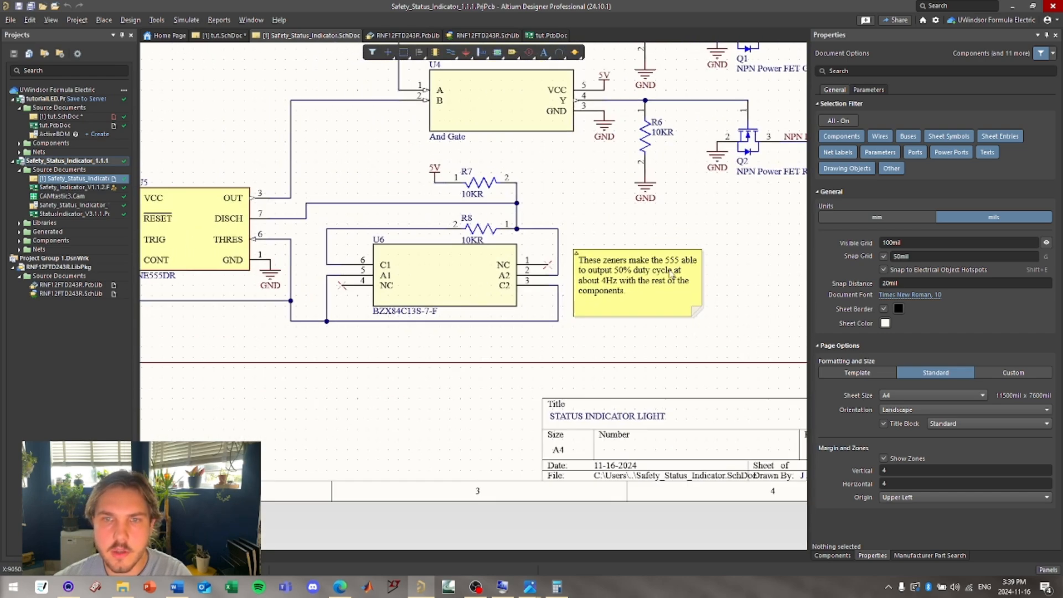
pyautogui.moveTo(297, 247); pyautogui.dragTo(421, 256, button='right')
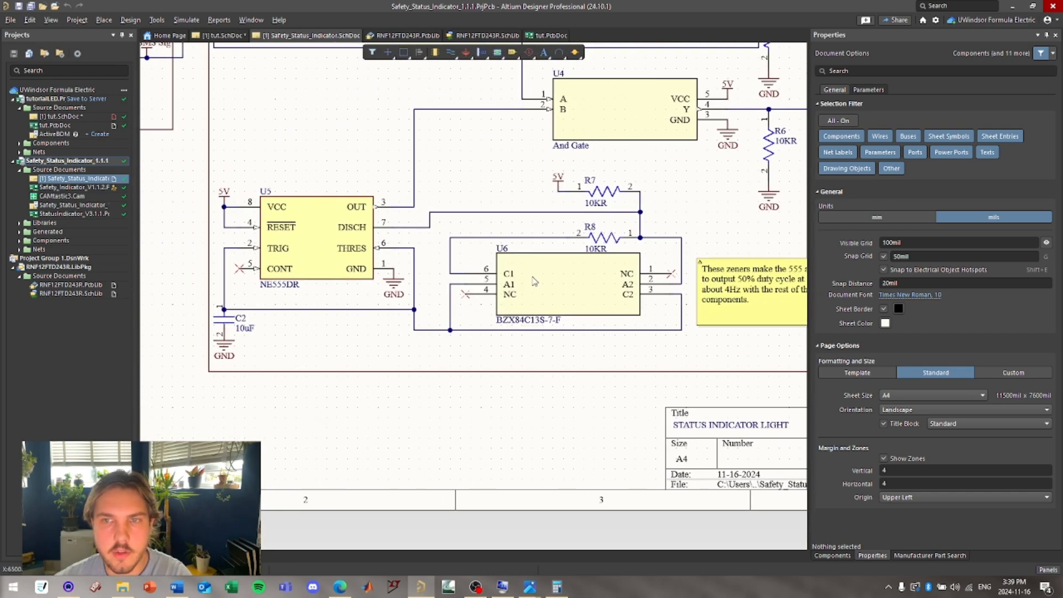
pyautogui.moveTo(577, 282); pyautogui.dragTo(502, 288, button='right')
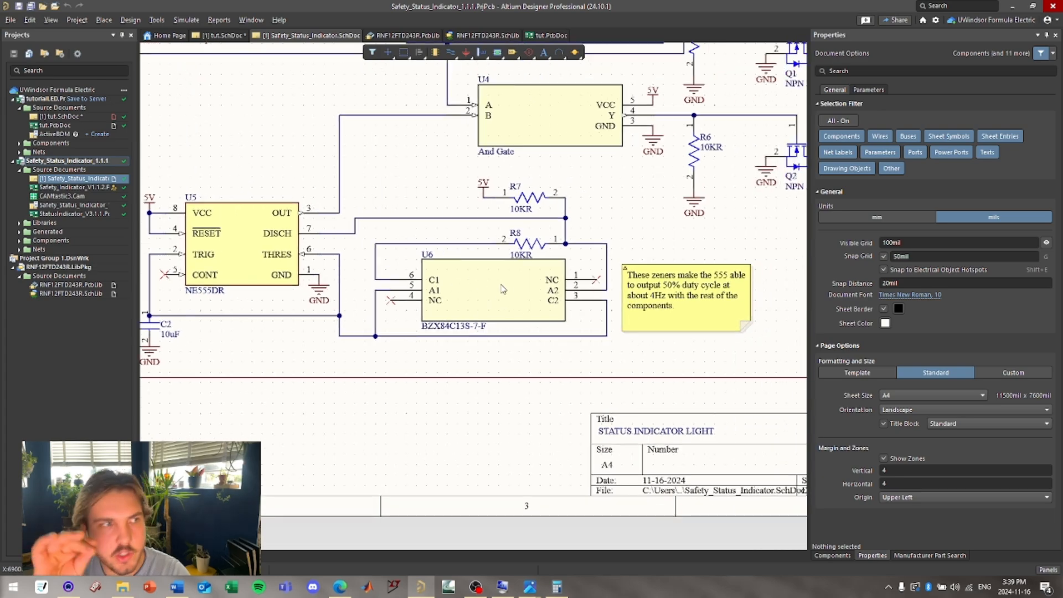
pyautogui.moveTo(715, 229); pyautogui.dragTo(664, 372, button='right')
pyautogui.keyDown('ctrl'); pyautogui.scroll(-2, 621, 256); pyautogui.keyUp('ctrl')
pyautogui.moveTo(621, 256); pyautogui.dragTo(602, 285, button='right')
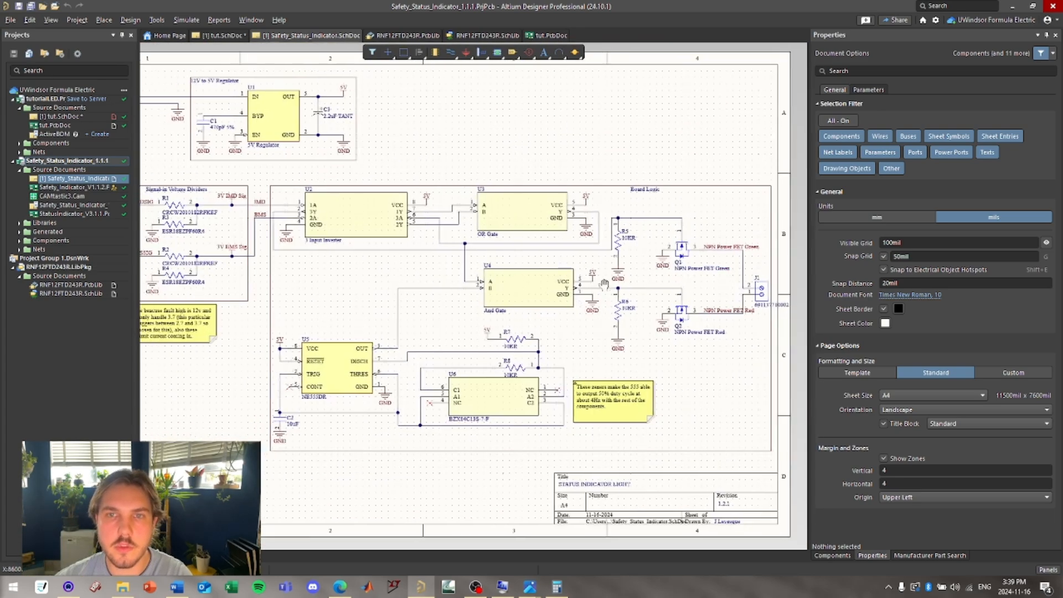
pyautogui.keyDown('ctrl'); pyautogui.scroll(-1, 602, 285); pyautogui.keyUp('ctrl')
pyautogui.keyDown('ctrl'); pyautogui.scroll(-2, 523, 353); pyautogui.keyUp('ctrl')
pyautogui.moveTo(524, 353); pyautogui.dragTo(493, 403, button='right')
# - Return to tut.SchDoc and begin saving tutorialLED.PrjPcb to the server
pyautogui.click(61, 117)
pyautogui.keyDown('ctrl'); pyautogui.scroll(2, 390, 268); pyautogui.keyUp('ctrl')
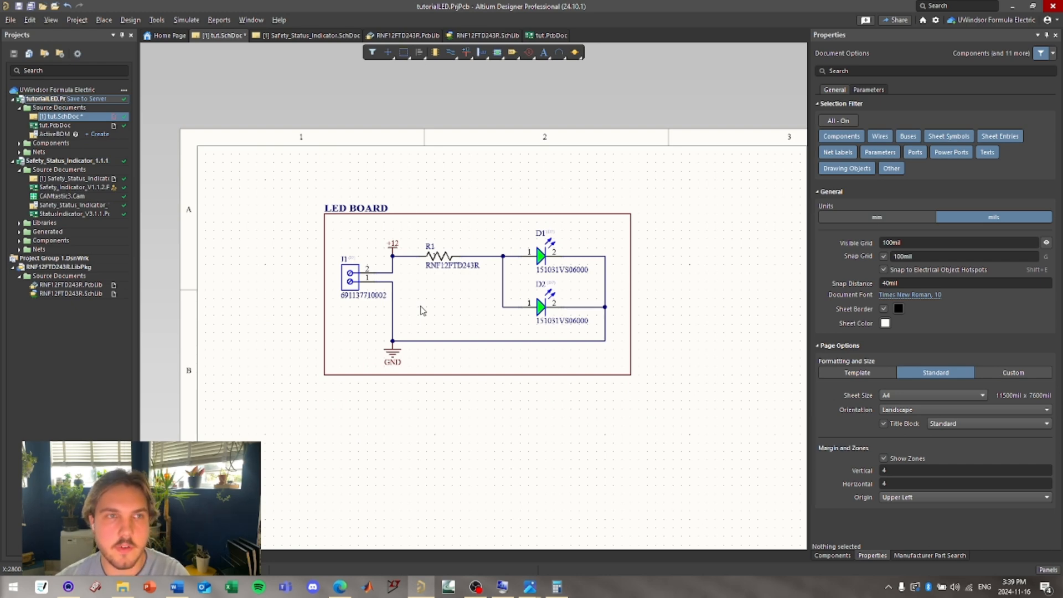
pyautogui.click(84, 99)
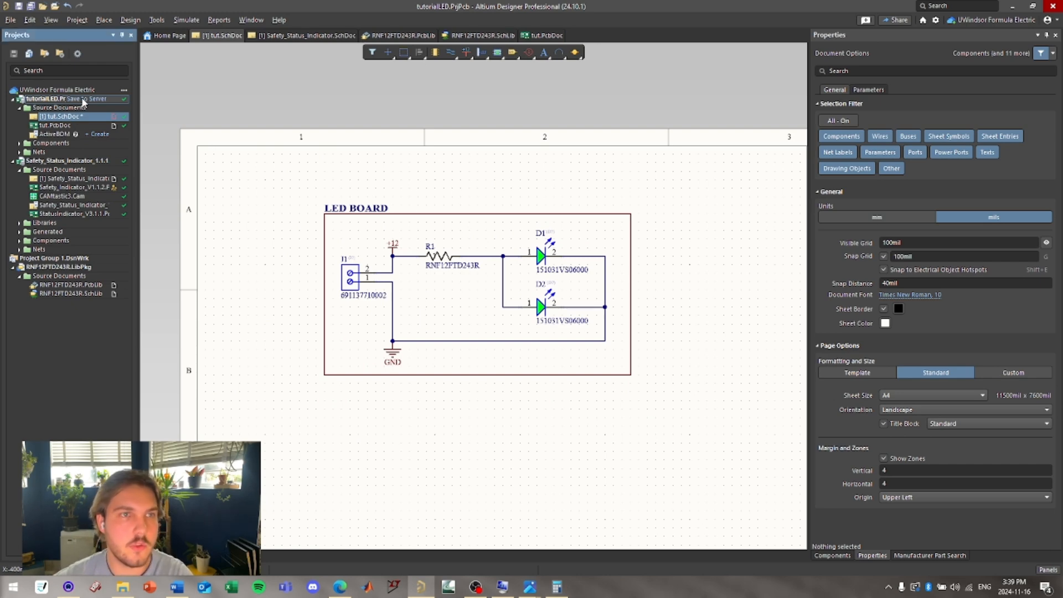